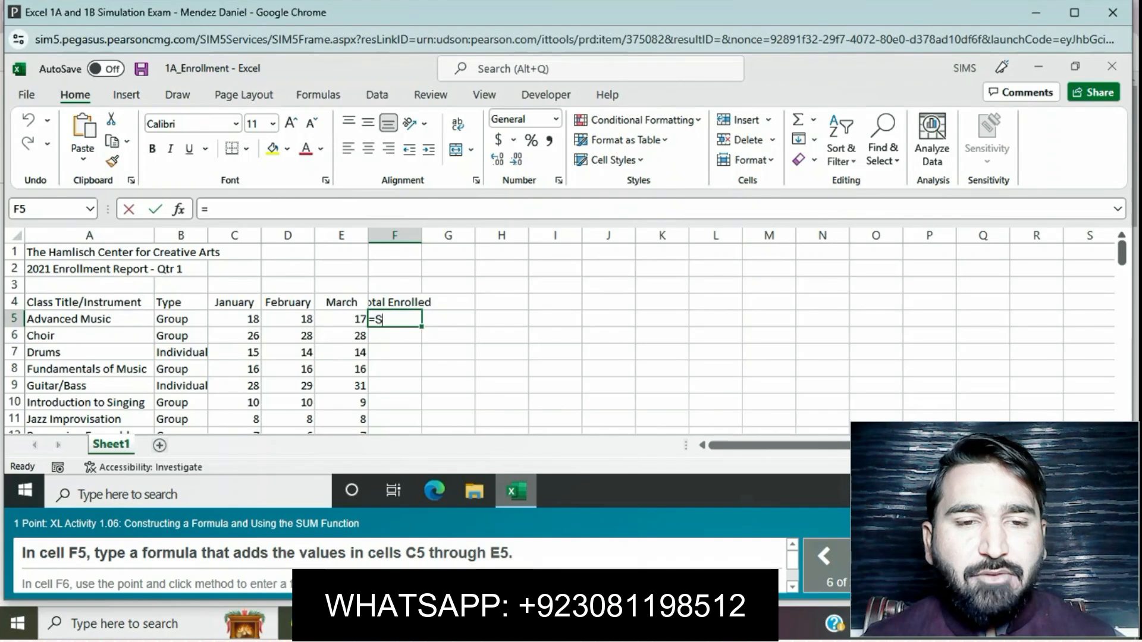
# Complete the formula in cell F5 as =SUM(C5:E5) to total the Advanced Music enrollments.
pyautogui.write('UM')
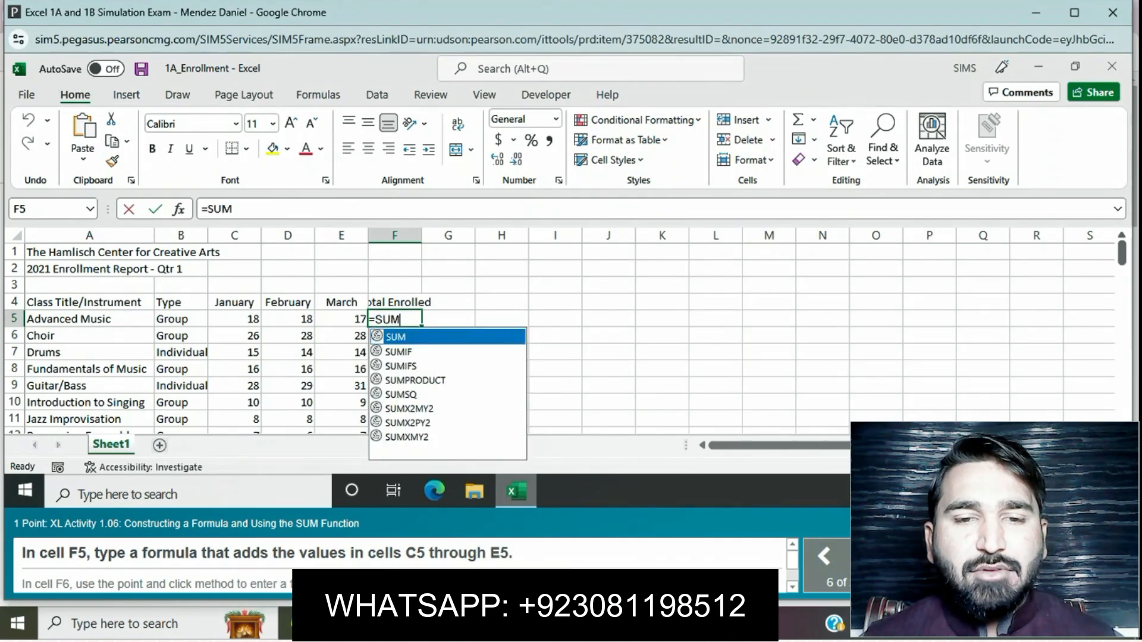
pyautogui.write('(')
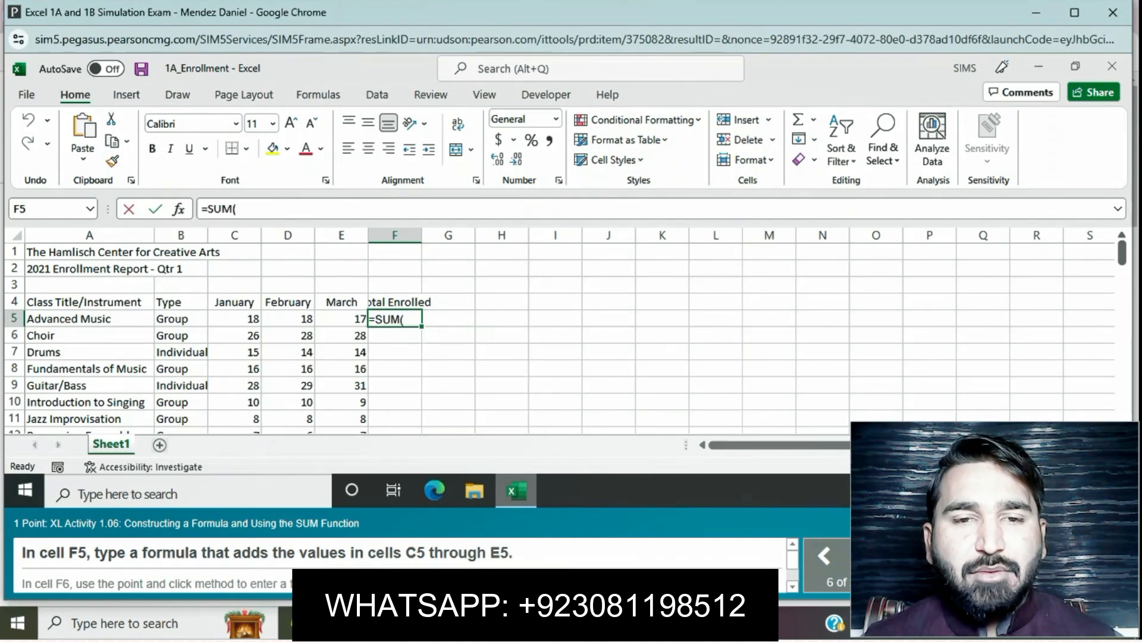
pyautogui.write('C5')
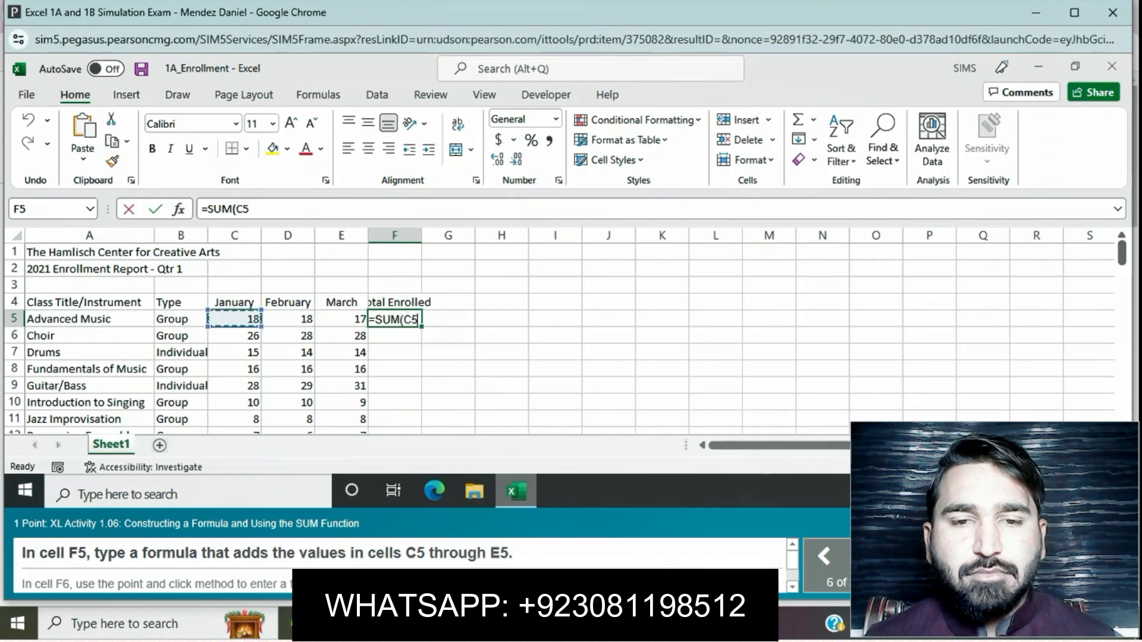
pyautogui.moveTo(235, 320); pyautogui.dragTo(341, 320)
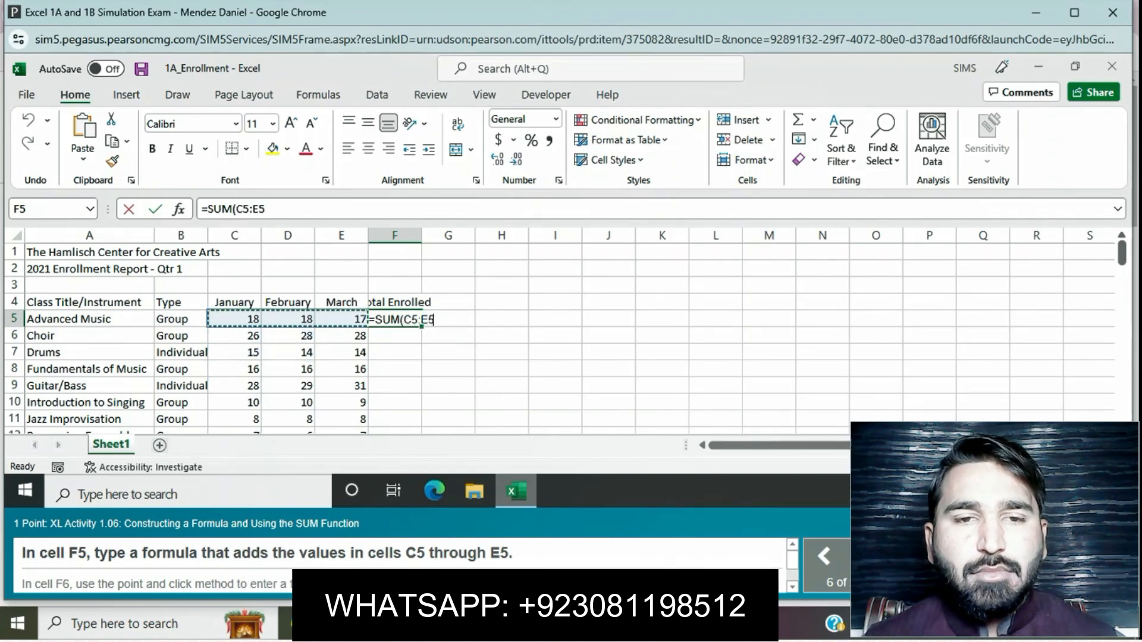
pyautogui.press('Return')
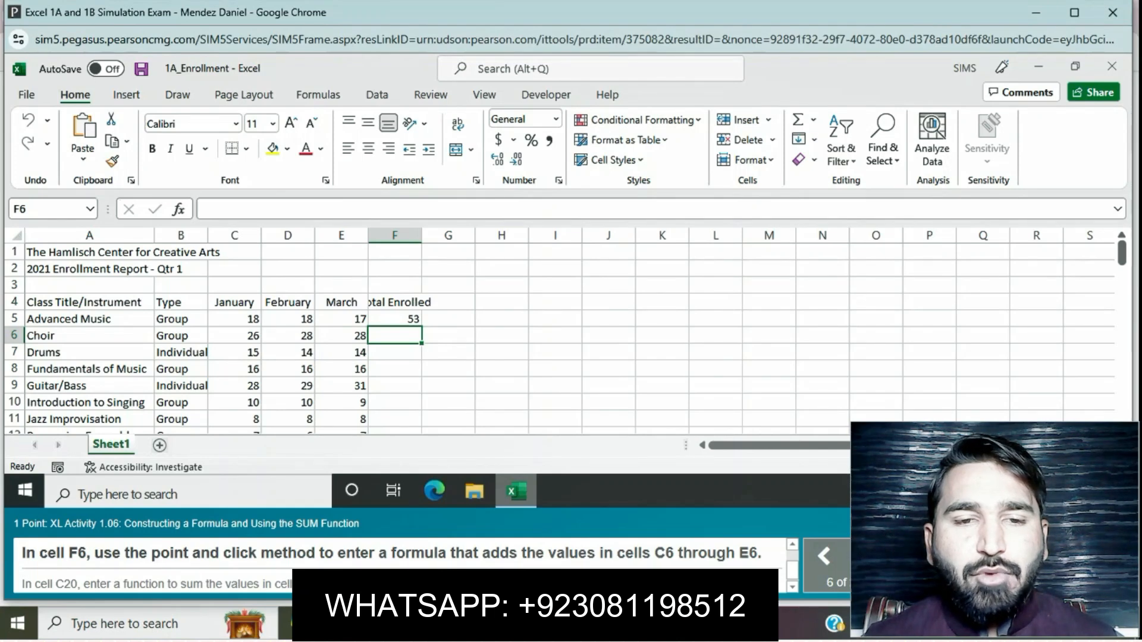
# Enter =SUM(C6:E6) in cell F6, picking the Choir row's monthly values as the range.
pyautogui.write('=SUM')
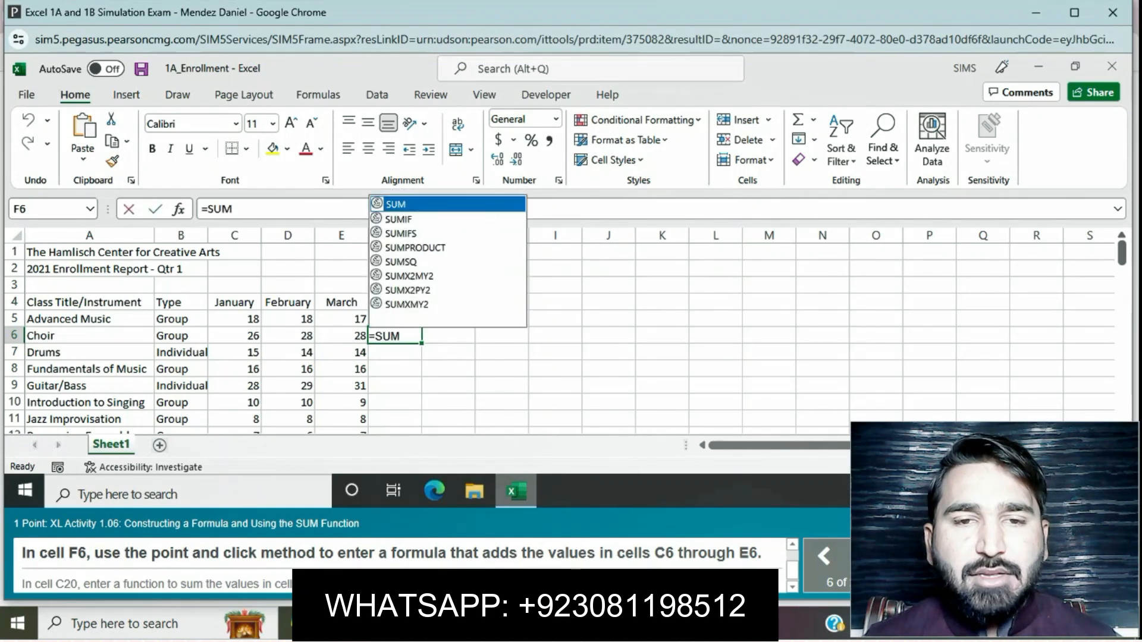
pyautogui.write('(')
pyautogui.moveTo(235, 335); pyautogui.dragTo(341, 336)
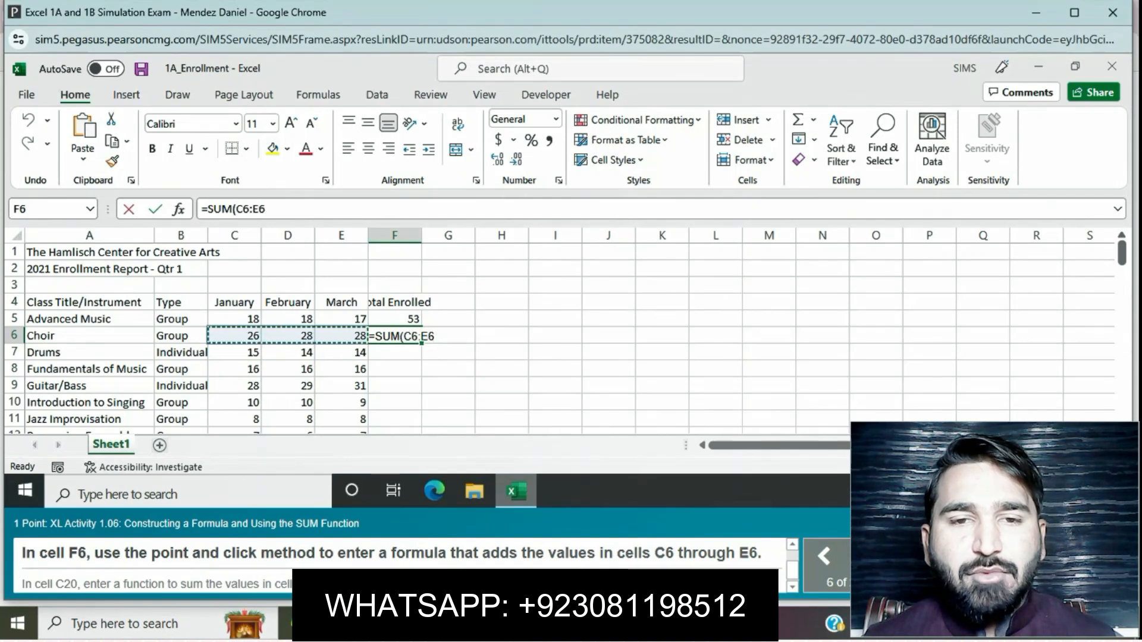
pyautogui.press('Return')
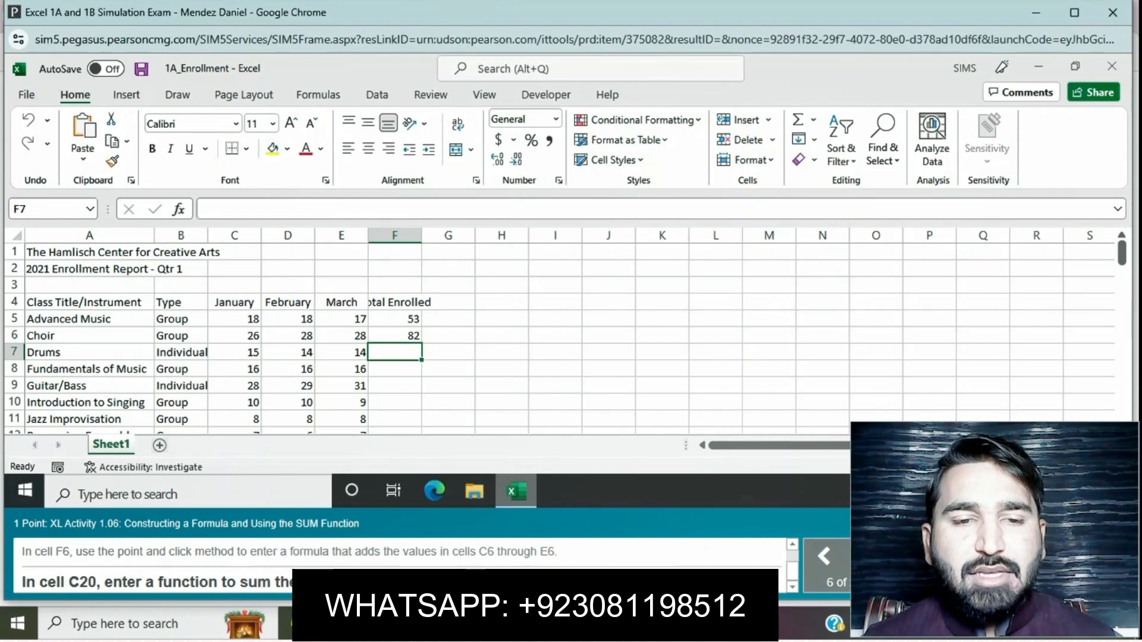
# Enter =SUM(C5:C19) in cell C20 of the Totals row to add up the January column.
pyautogui.scroll(-4, 393, 334)
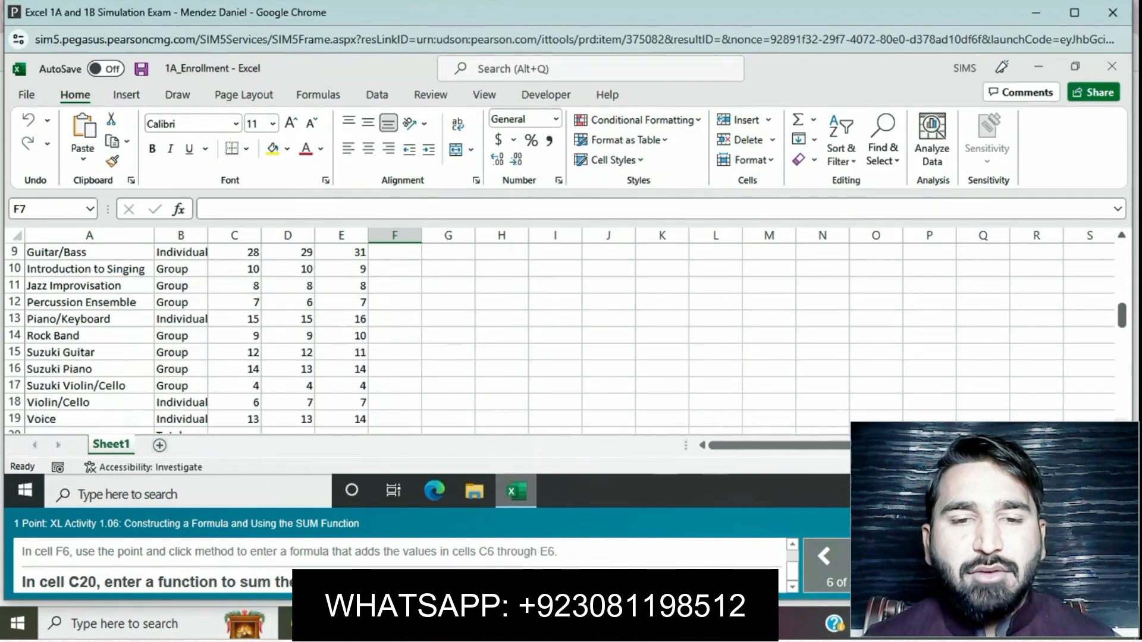
pyautogui.scroll(-2, 393, 333)
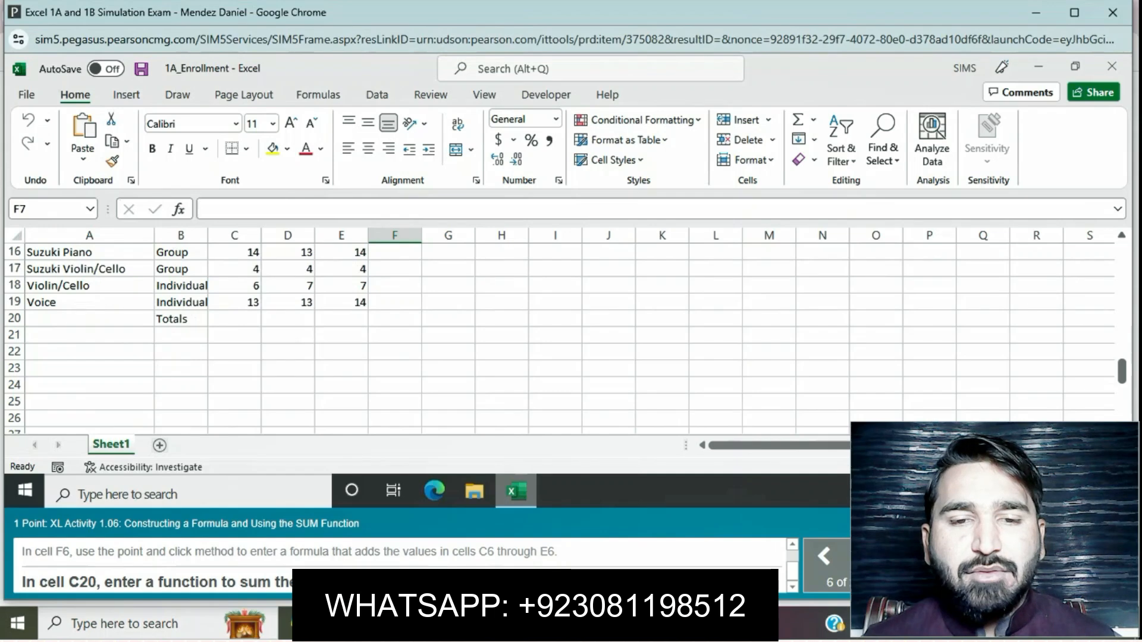
pyautogui.click(235, 318)
pyautogui.write('=S')
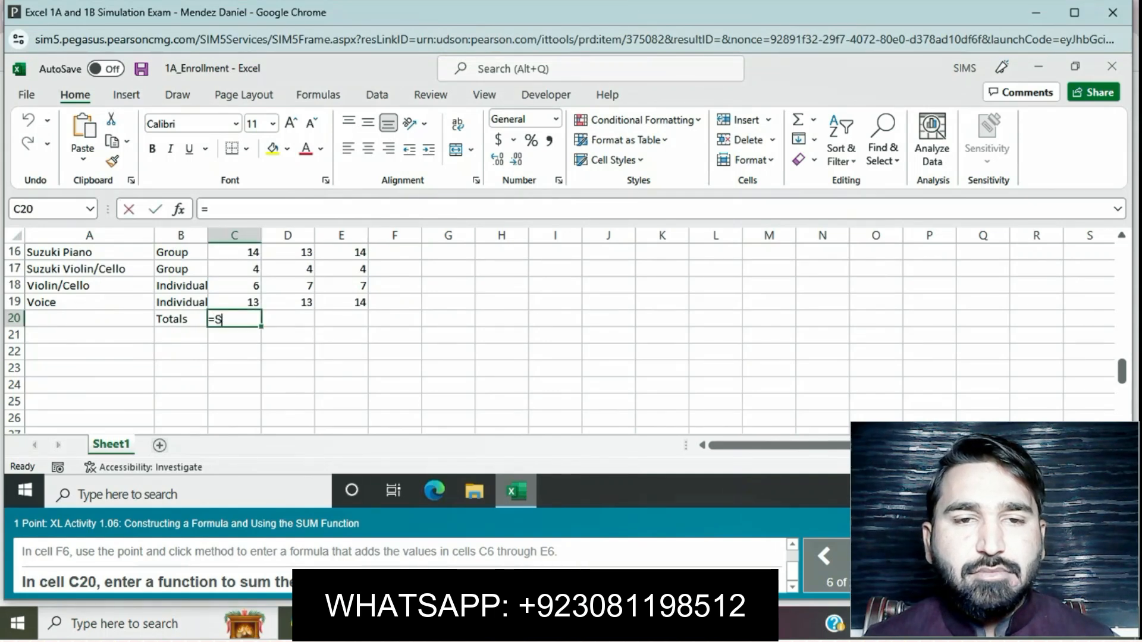
pyautogui.write('UM')
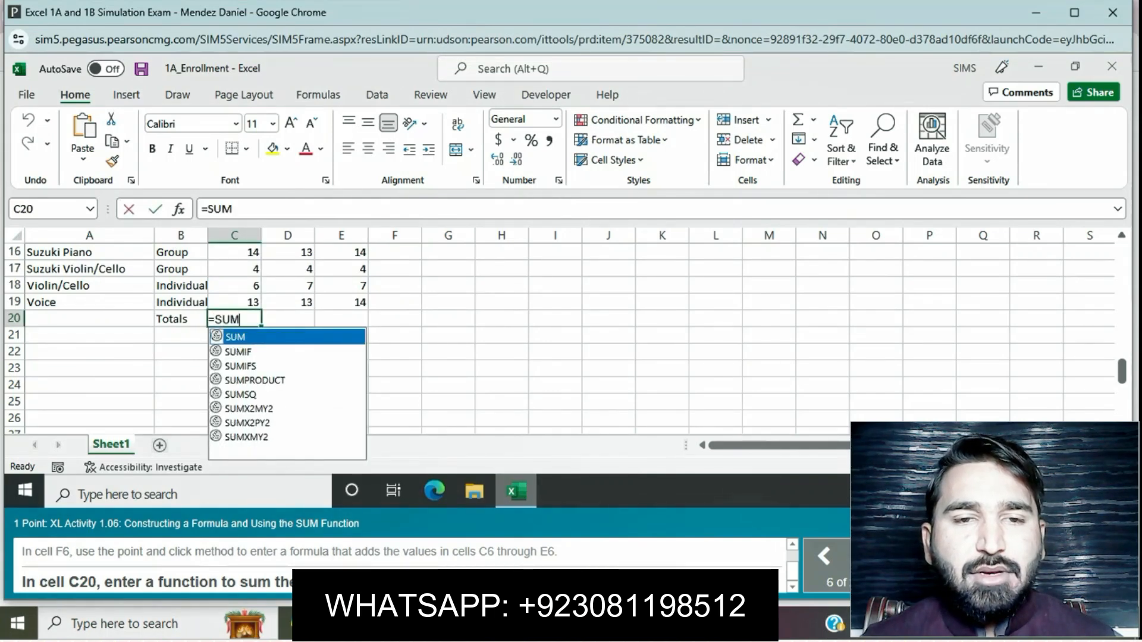
pyautogui.write('(C5')
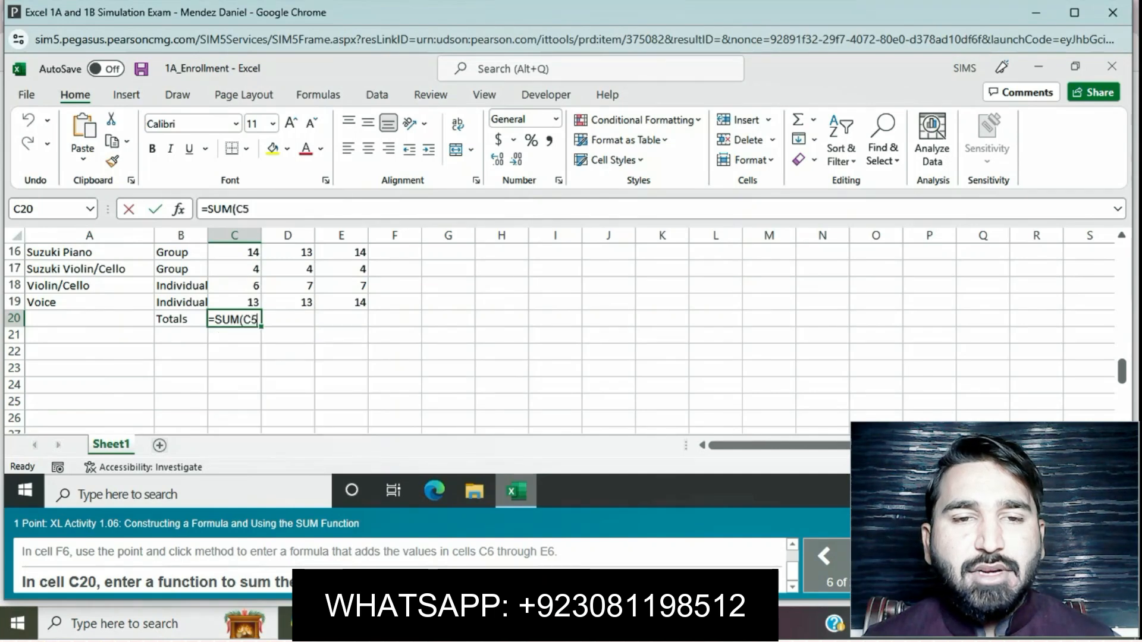
pyautogui.write(':C19')
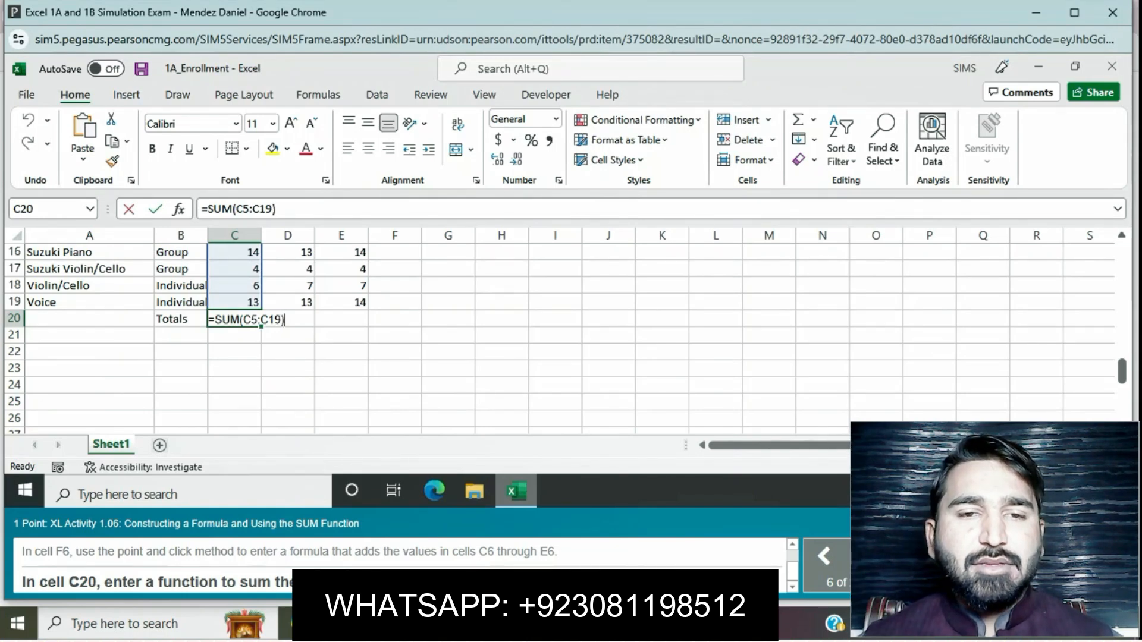
pyautogui.write(')')
pyautogui.press('Return')
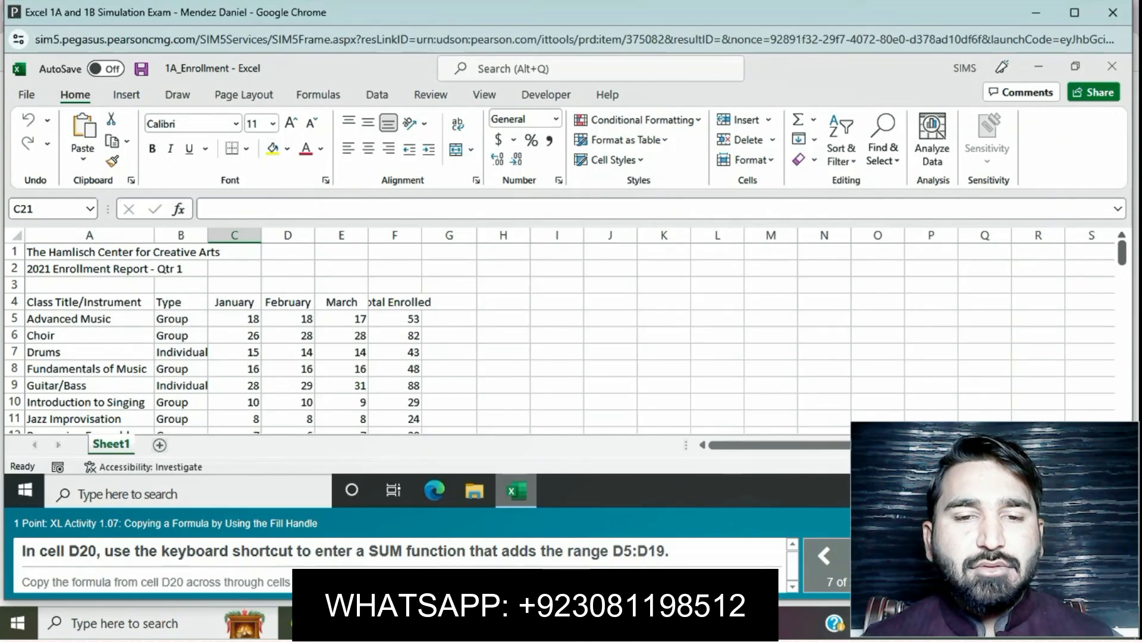
# Enter =SUM(D5:D19) in cell D20 and fill the formula across through cell F20.
pyautogui.scroll(-3, 416, 333)
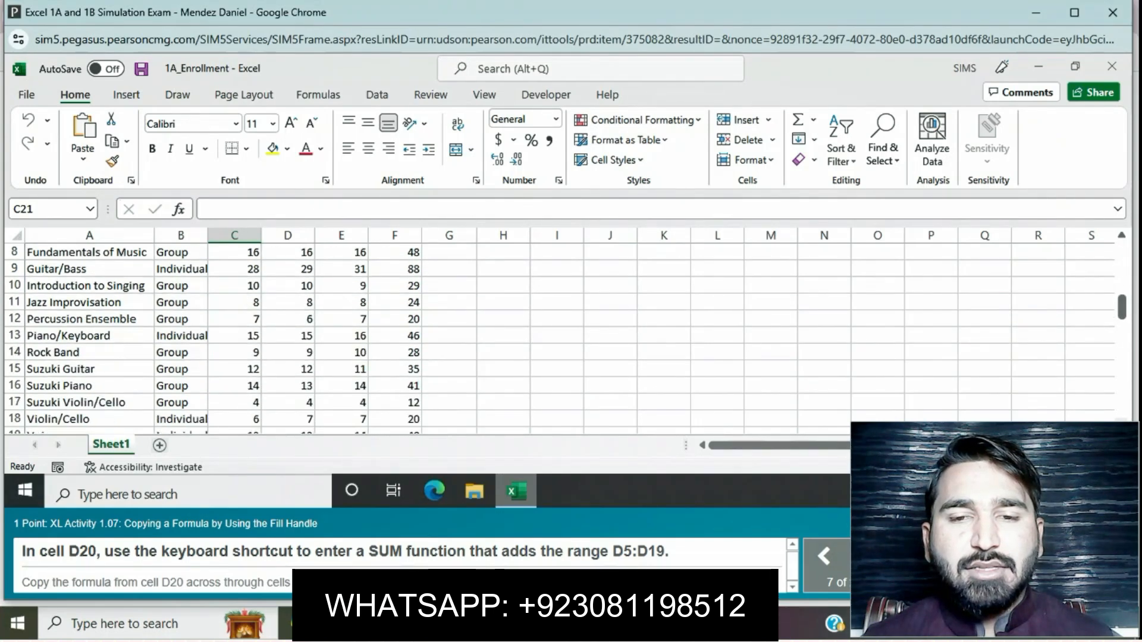
pyautogui.scroll(-2, 416, 333)
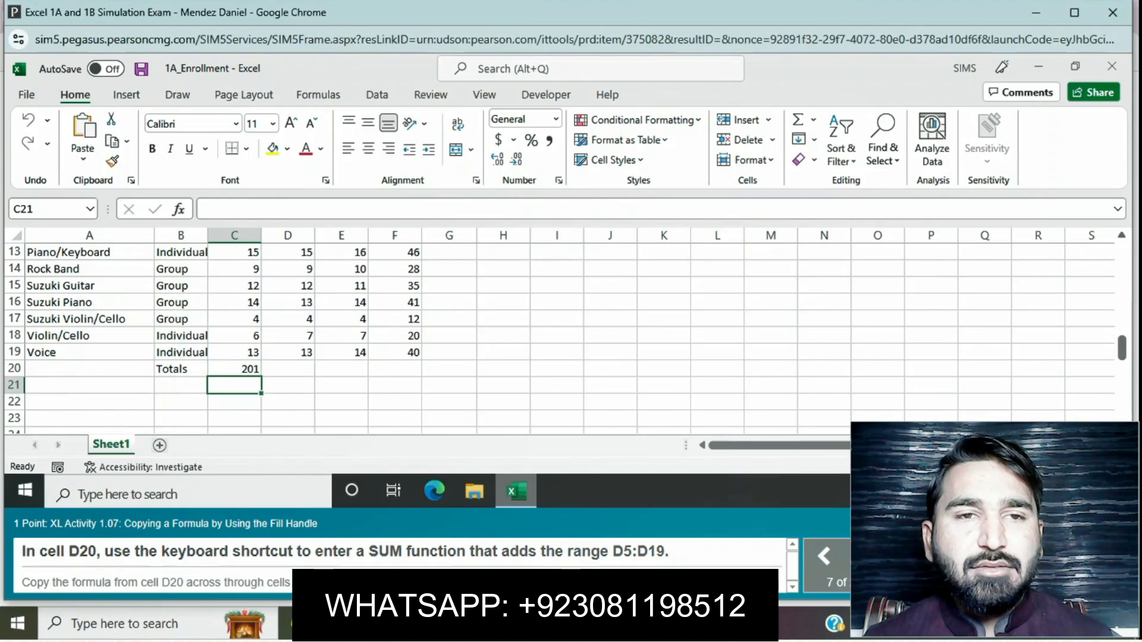
pyautogui.click(288, 369)
pyautogui.write('=SU')
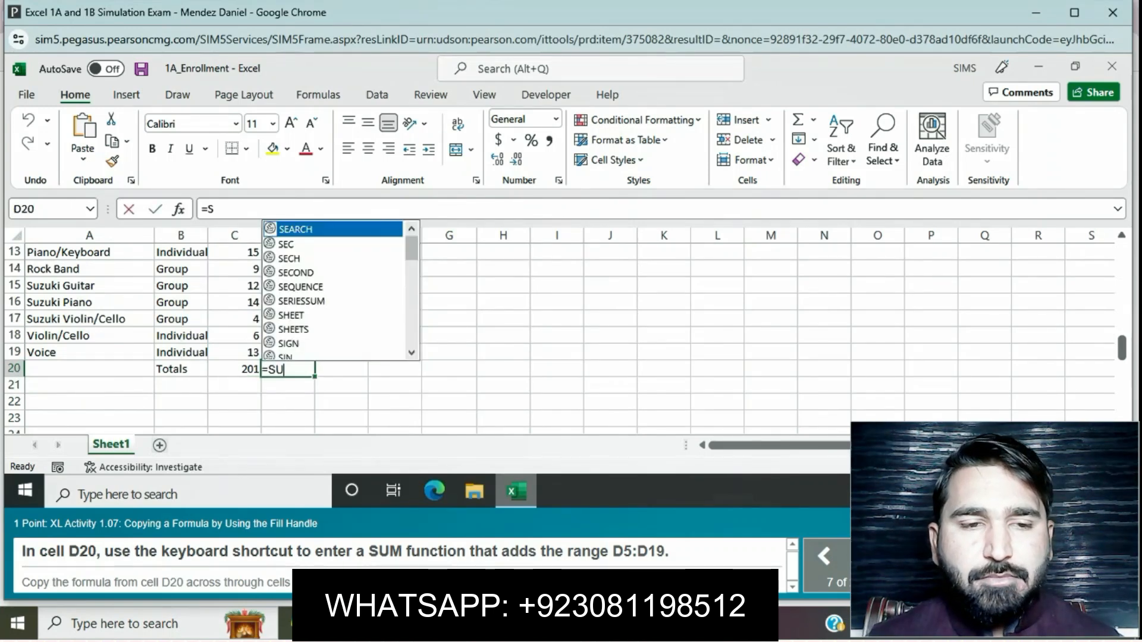
pyautogui.write('M(D5:D19')
pyautogui.press('Return')
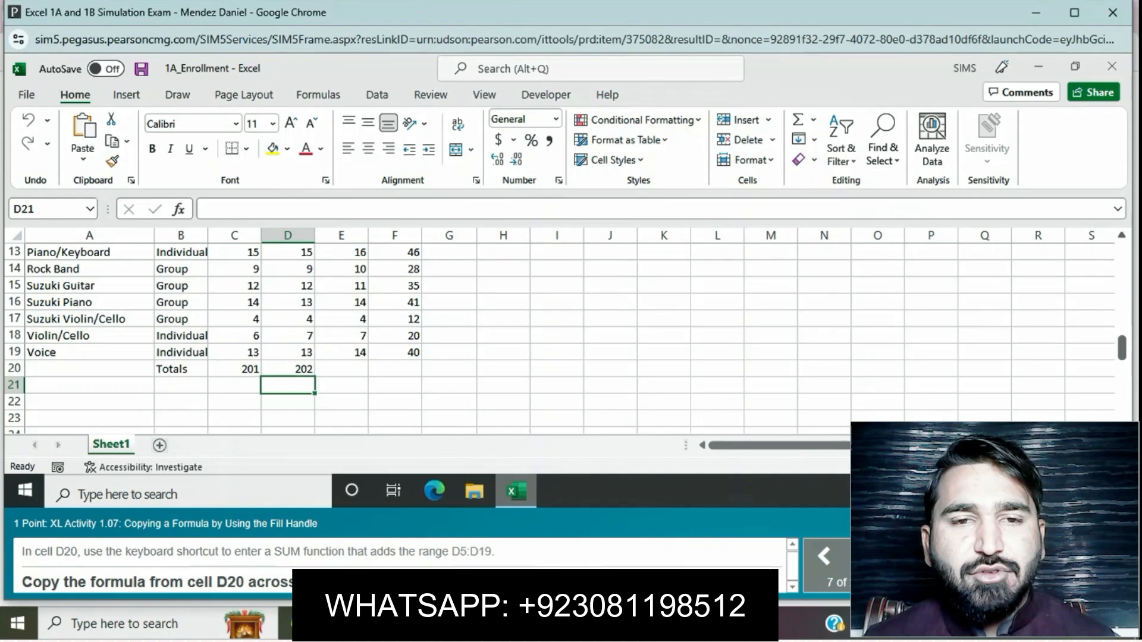
pyautogui.click(288, 369)
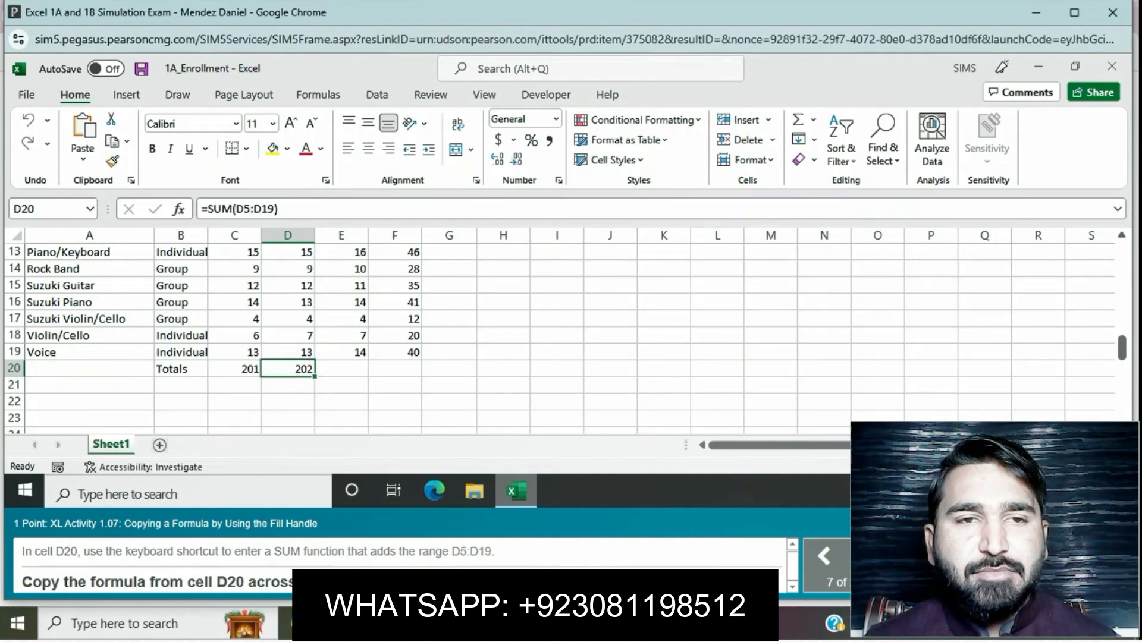
pyautogui.moveTo(315, 376); pyautogui.dragTo(420, 376)
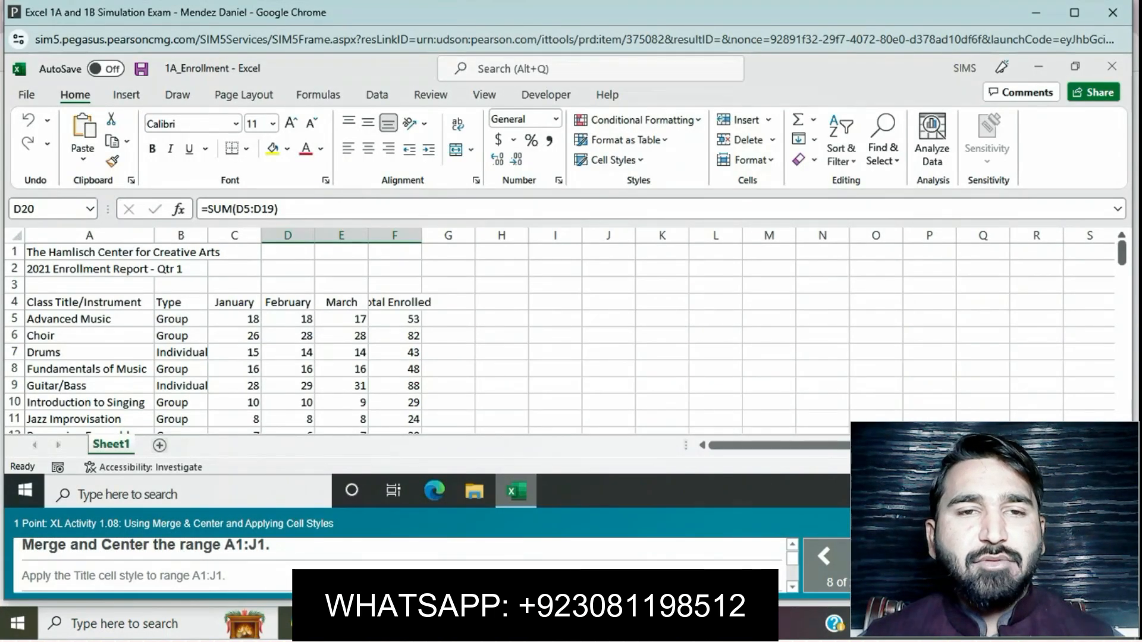
# Merge and center the worksheet title across the range A1:J1.
pyautogui.moveTo(89, 253); pyautogui.dragTo(609, 252)
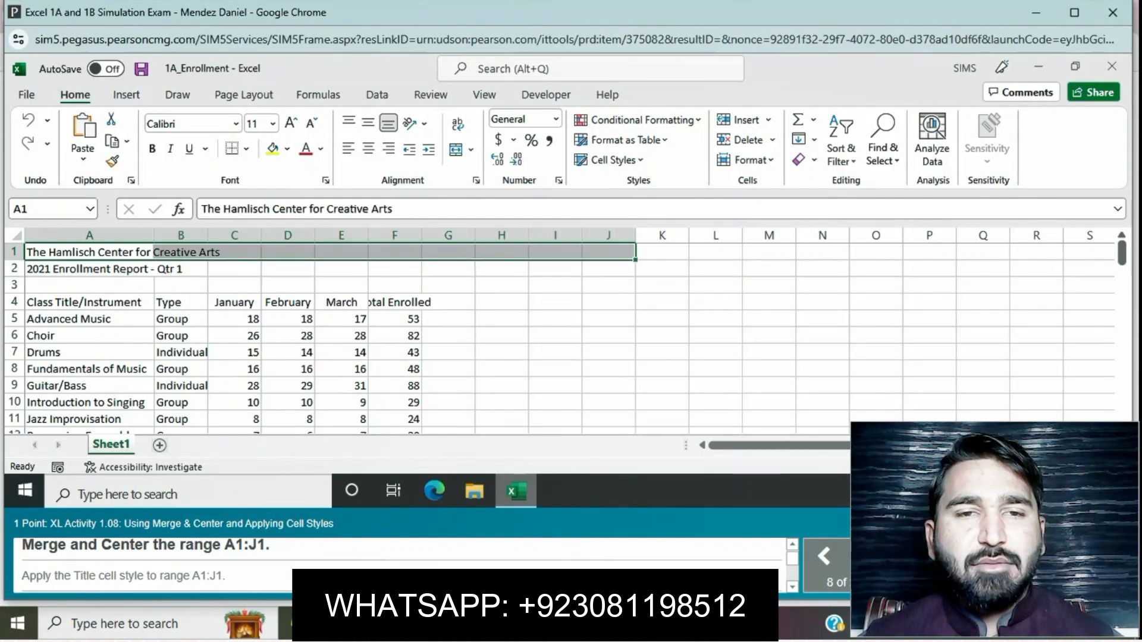
pyautogui.click(470, 150)
pyautogui.click(509, 170)
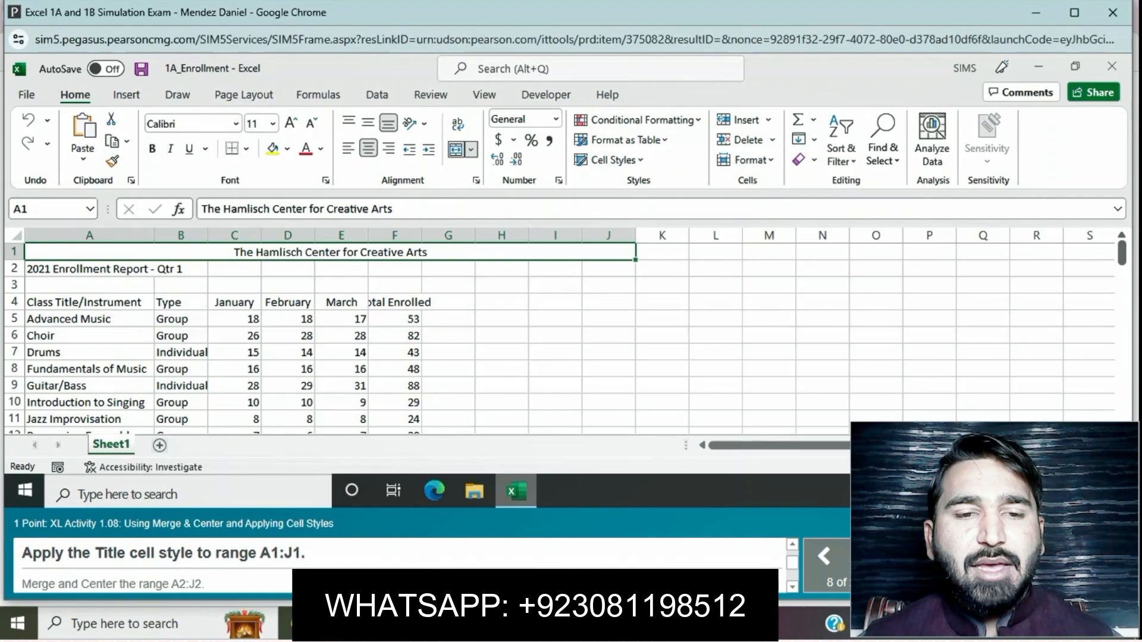
# Try to apply the Title cell style to the range A2:J2.
pyautogui.click(90, 269)
pyautogui.moveTo(89, 269); pyautogui.dragTo(609, 269)
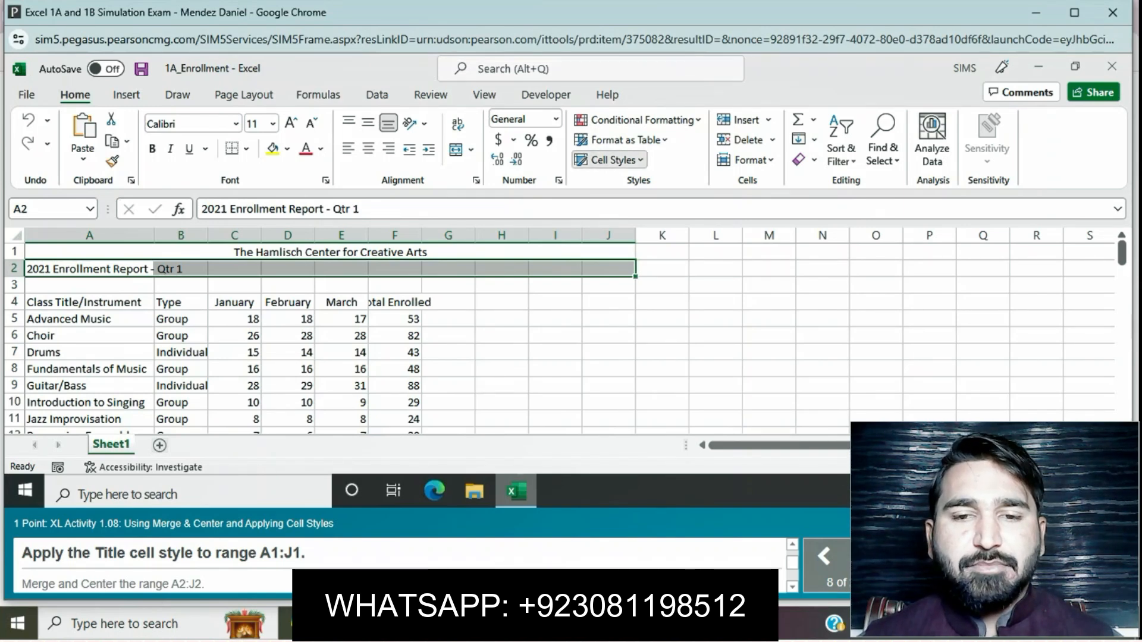
pyautogui.click(612, 159)
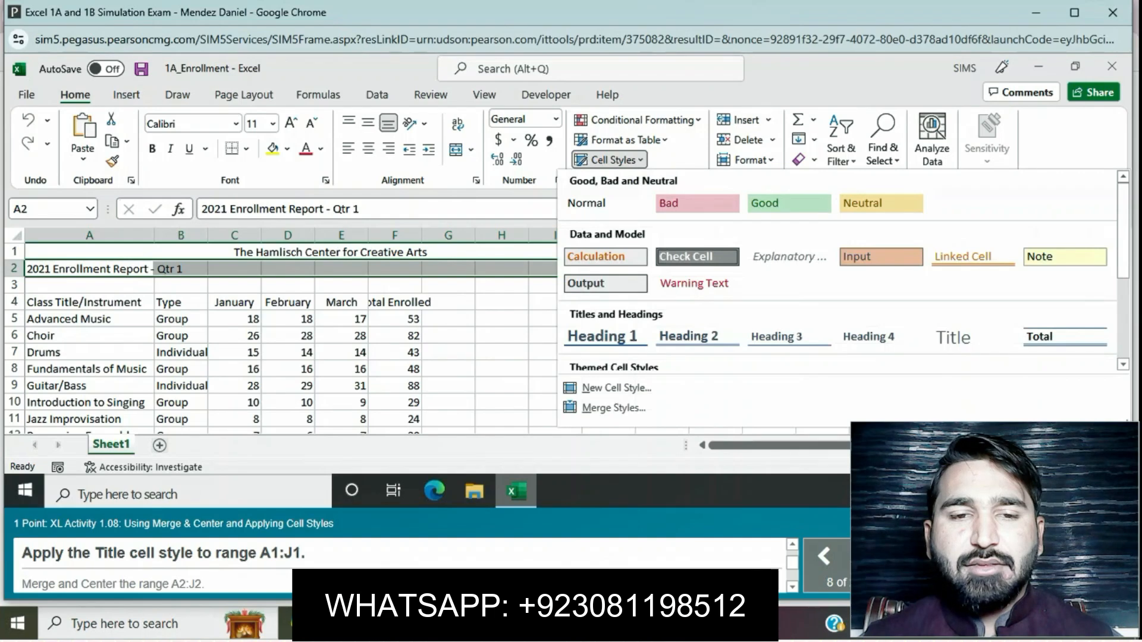
pyautogui.click(973, 337)
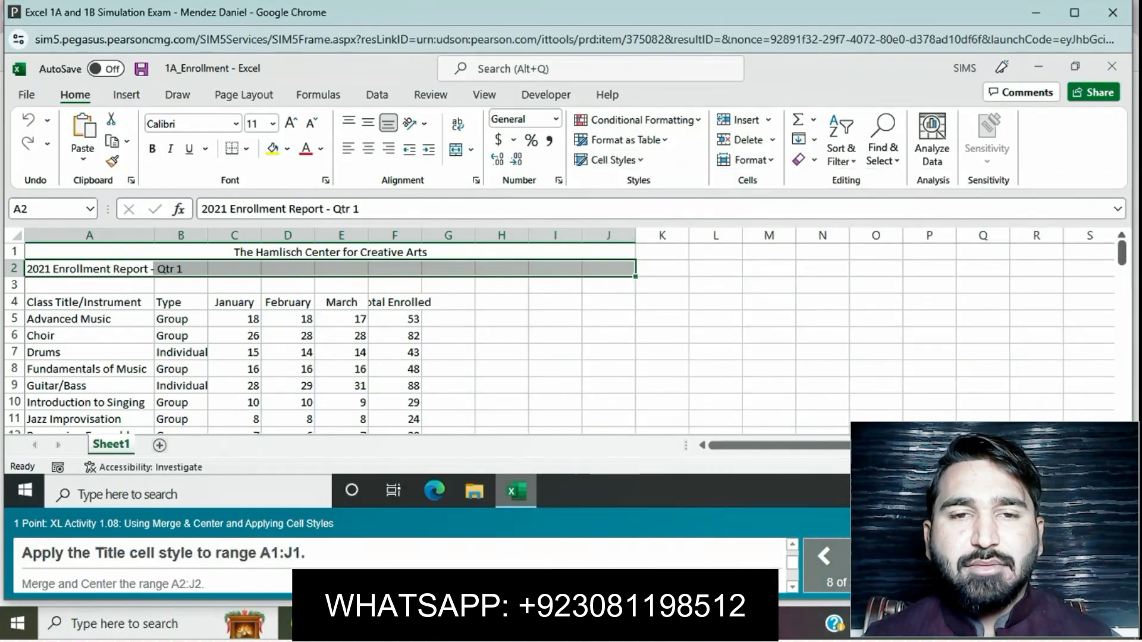
# Apply the Title cell style to the merged range A1:J1.
pyautogui.click(330, 252)
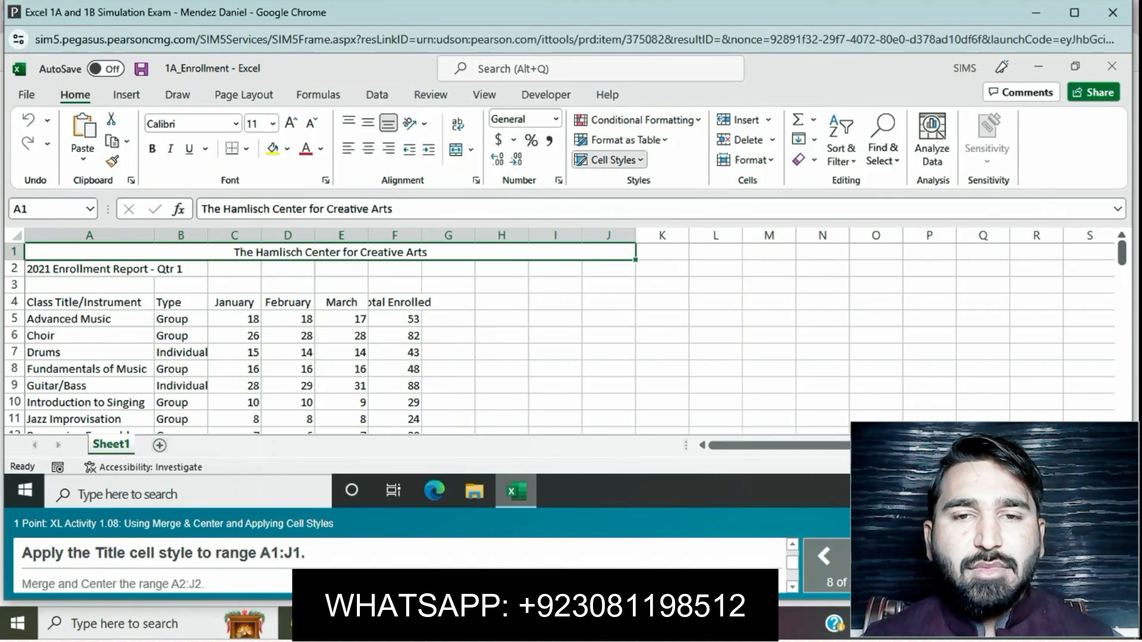
pyautogui.click(613, 159)
pyautogui.click(953, 337)
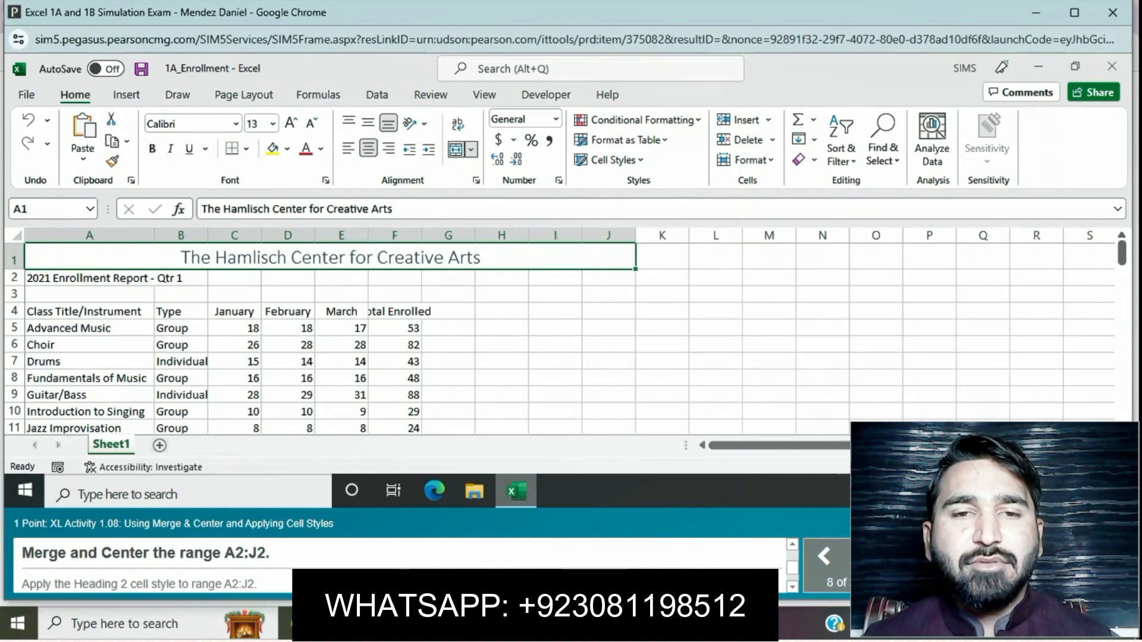
# Merge and center the subtitle across the range A2:J2 and apply the Heading 2 cell style to it.
pyautogui.click(90, 278)
pyautogui.moveTo(89, 278); pyautogui.dragTo(609, 277)
pyautogui.click(471, 150)
pyautogui.click(505, 169)
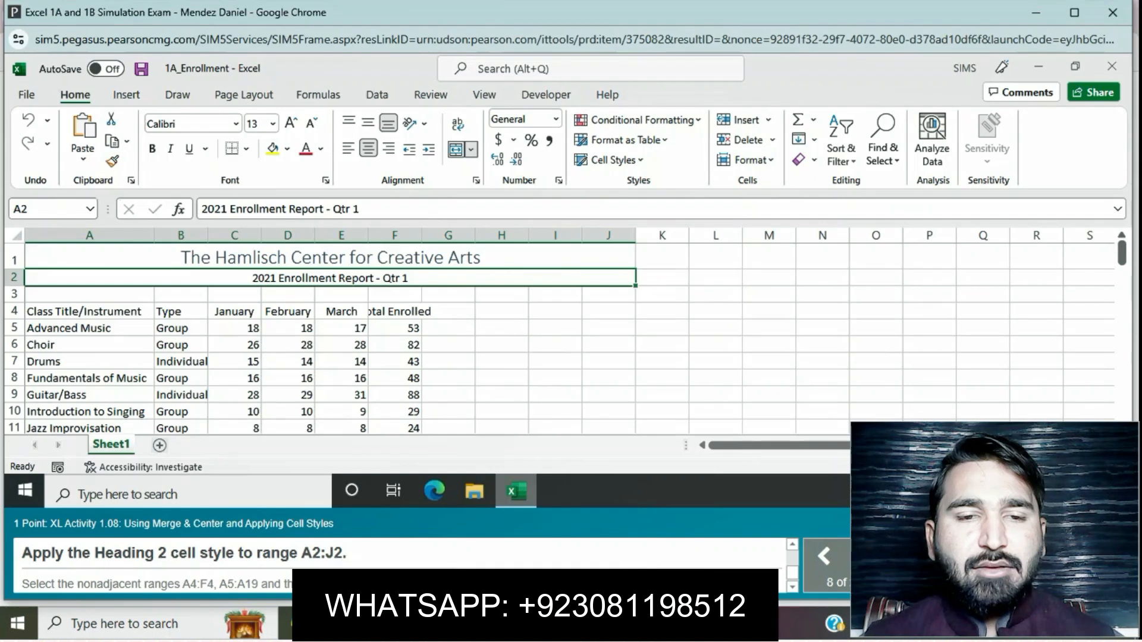
pyautogui.click(611, 159)
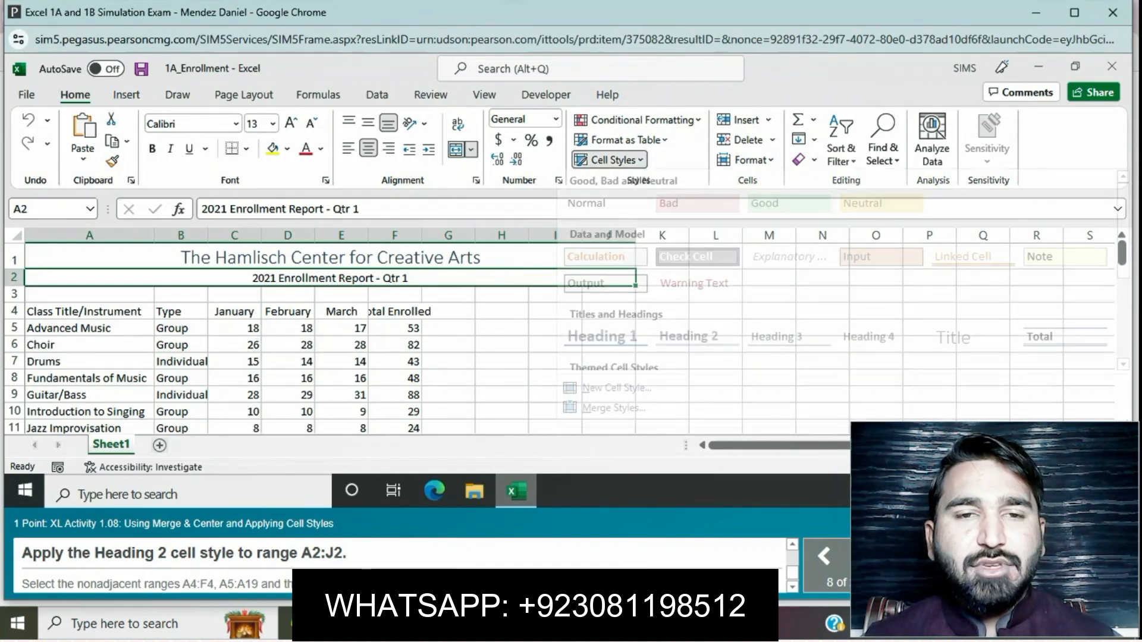
pyautogui.click(688, 336)
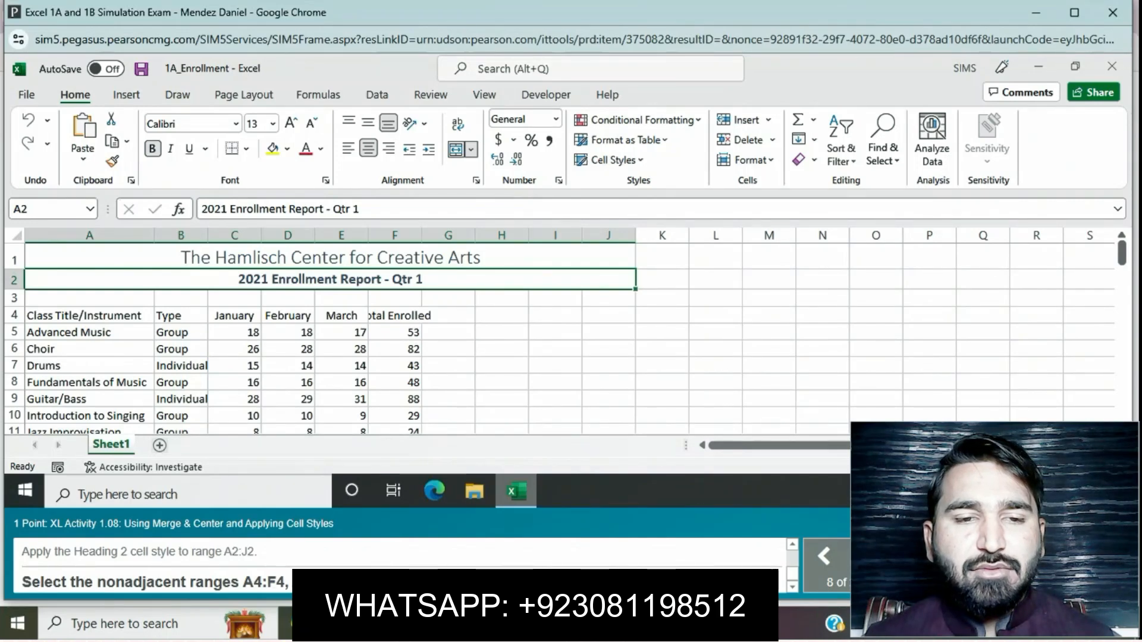
# Apply the Heading 4 cell style to the nonadjacent ranges A4:F4 and A5:A19.
pyautogui.moveTo(89, 316); pyautogui.dragTo(420, 316)
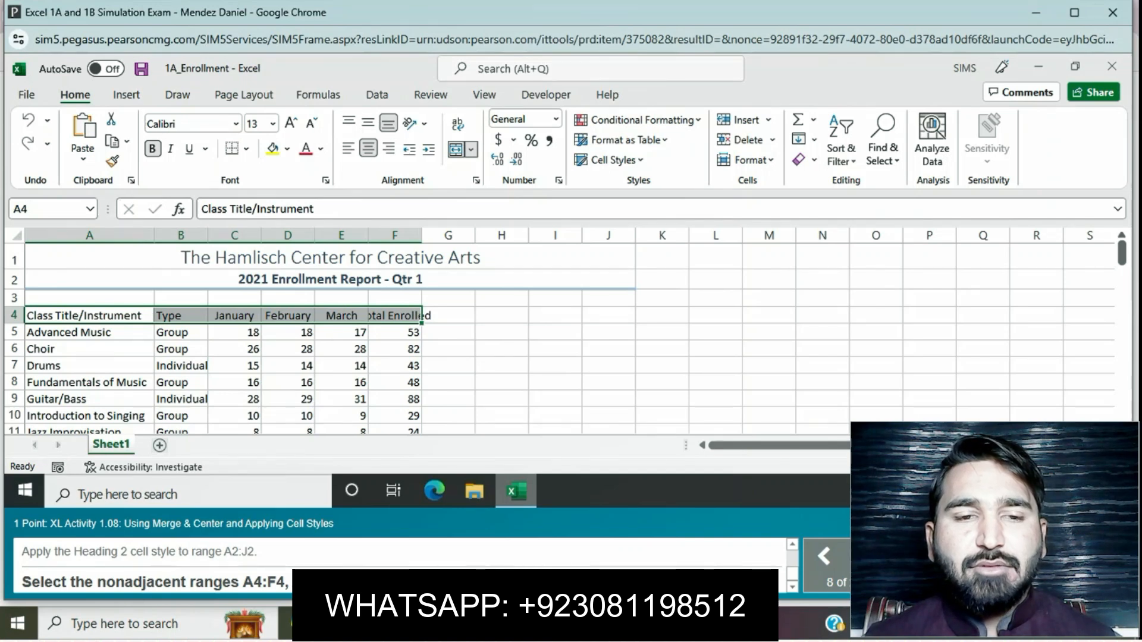
pyautogui.moveTo(89, 332); pyautogui.dragTo(89, 419)
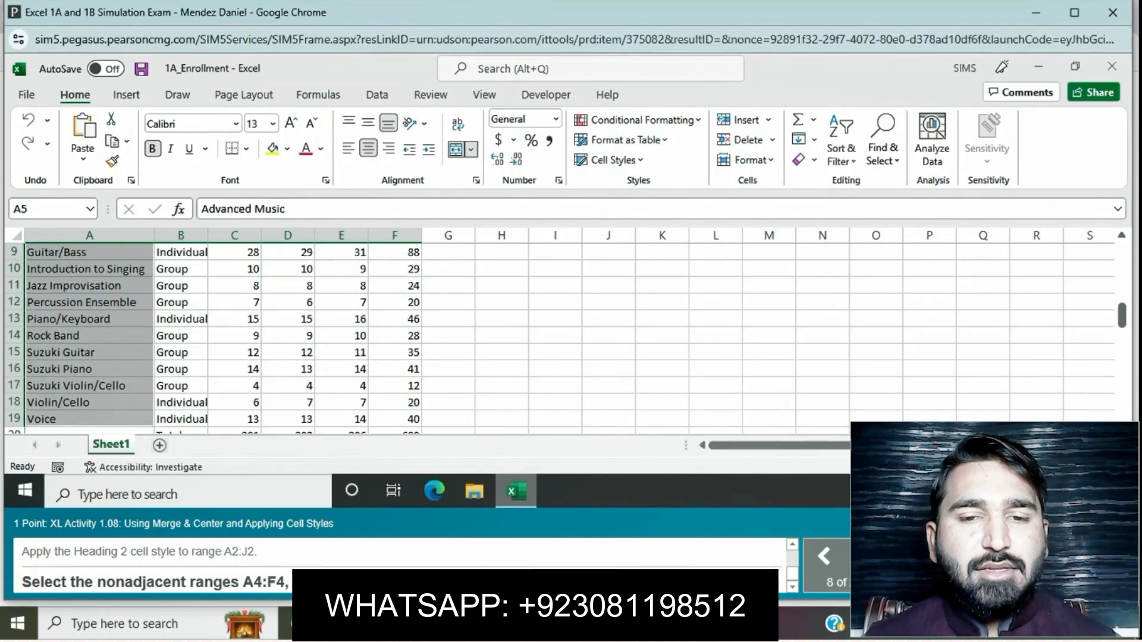
pyautogui.click(613, 160)
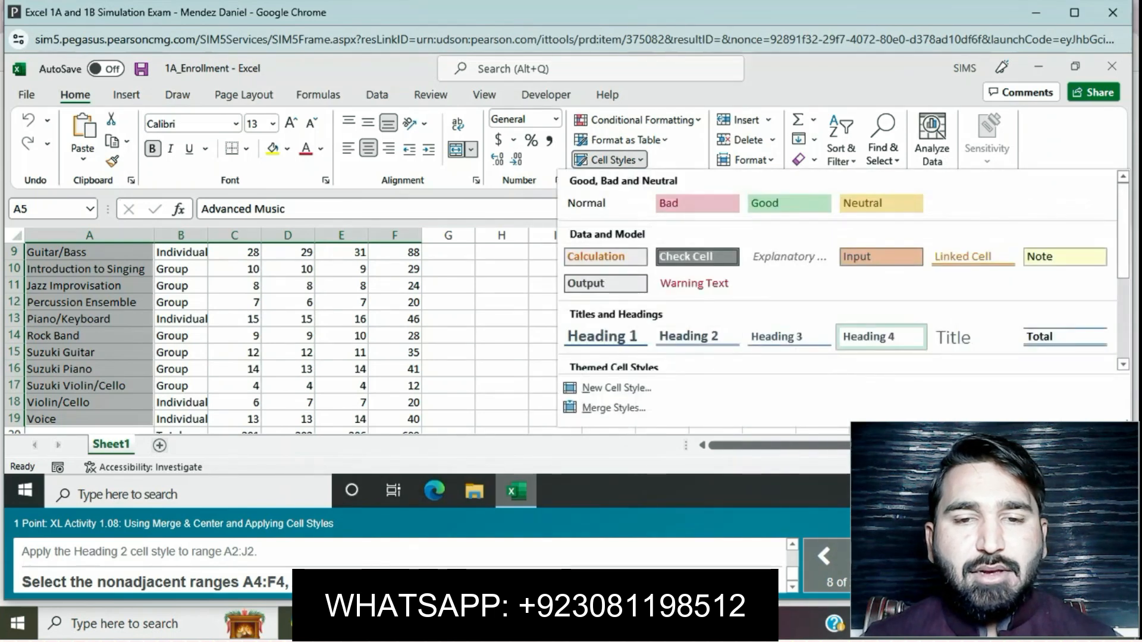
pyautogui.click(881, 337)
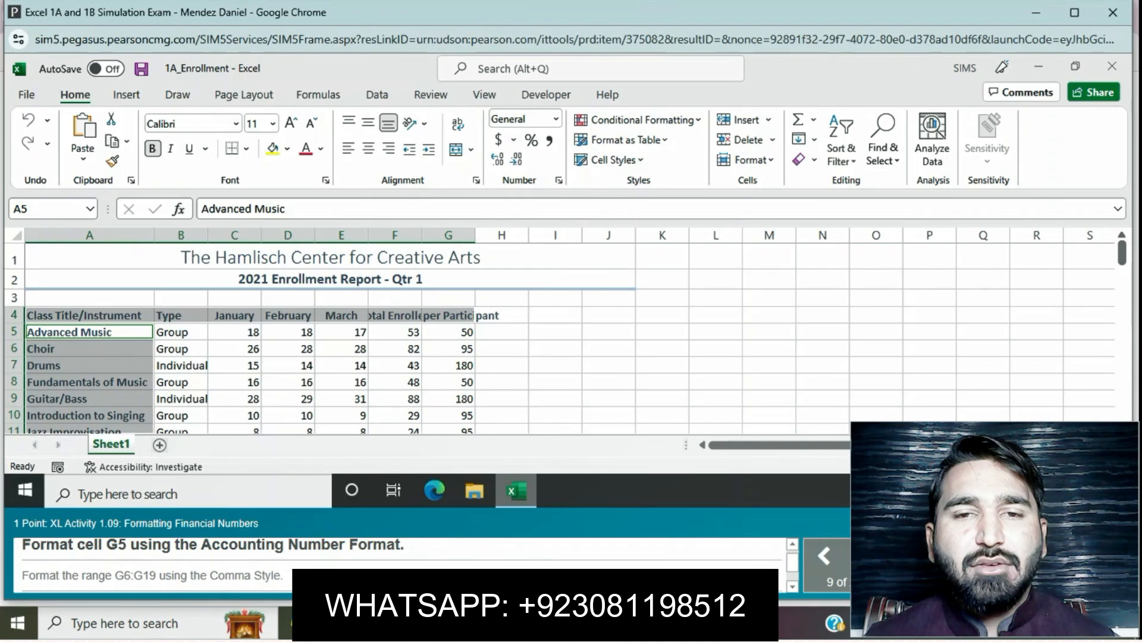
# Format cell G5 with the Accounting Number Format and the range G6:G19 with the Comma Style.
pyautogui.click(448, 333)
pyautogui.click(499, 140)
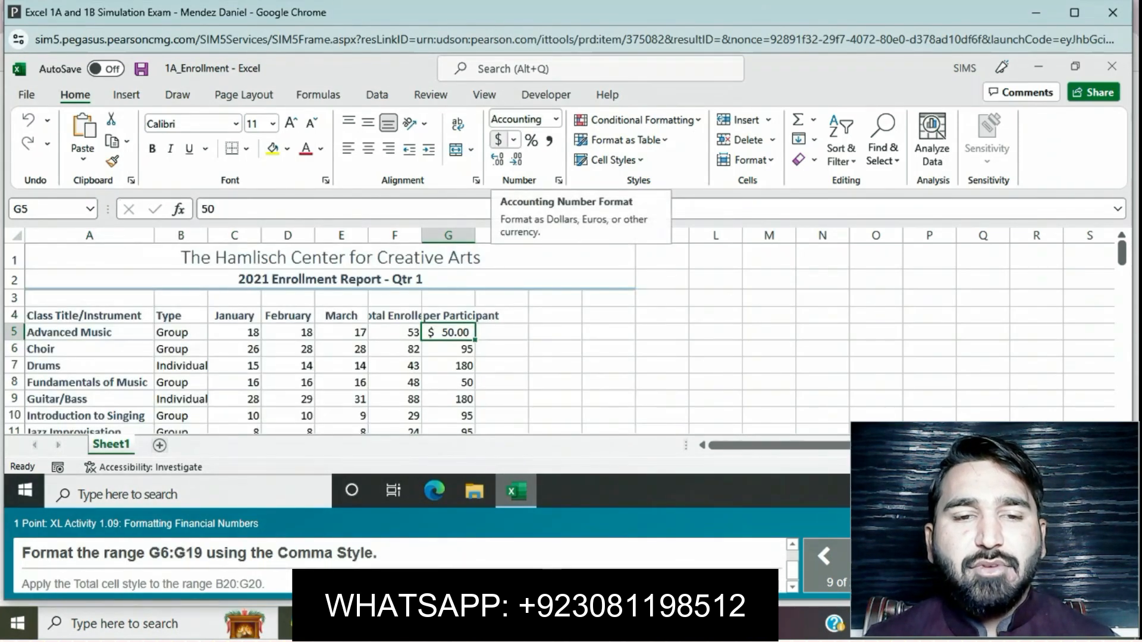
pyautogui.click(449, 349)
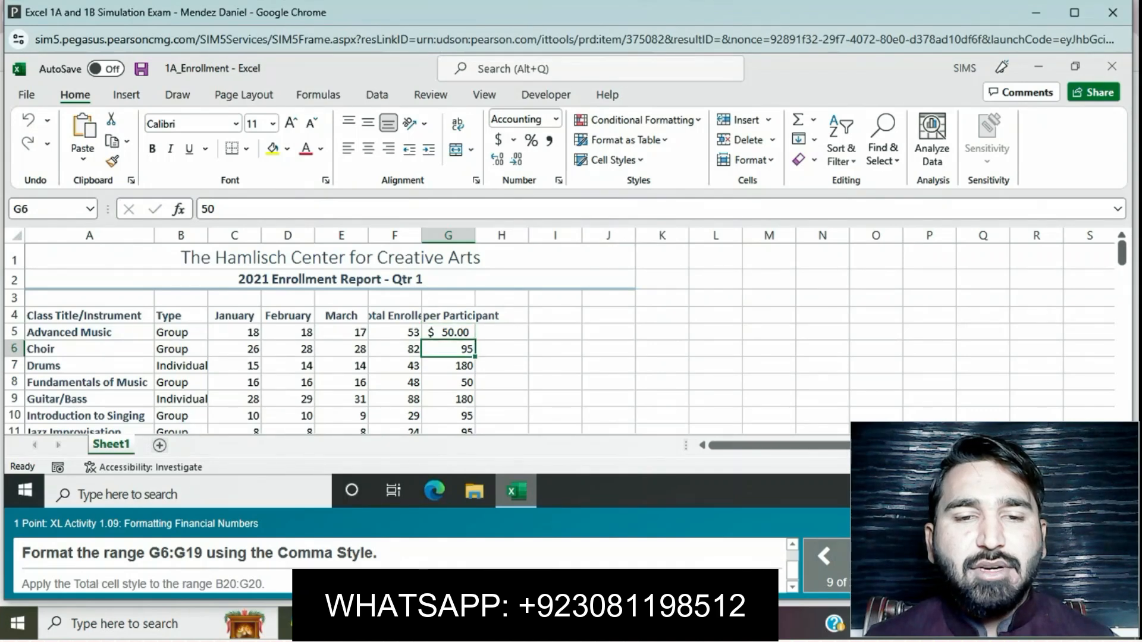
pyautogui.moveTo(449, 349); pyautogui.dragTo(448, 319)
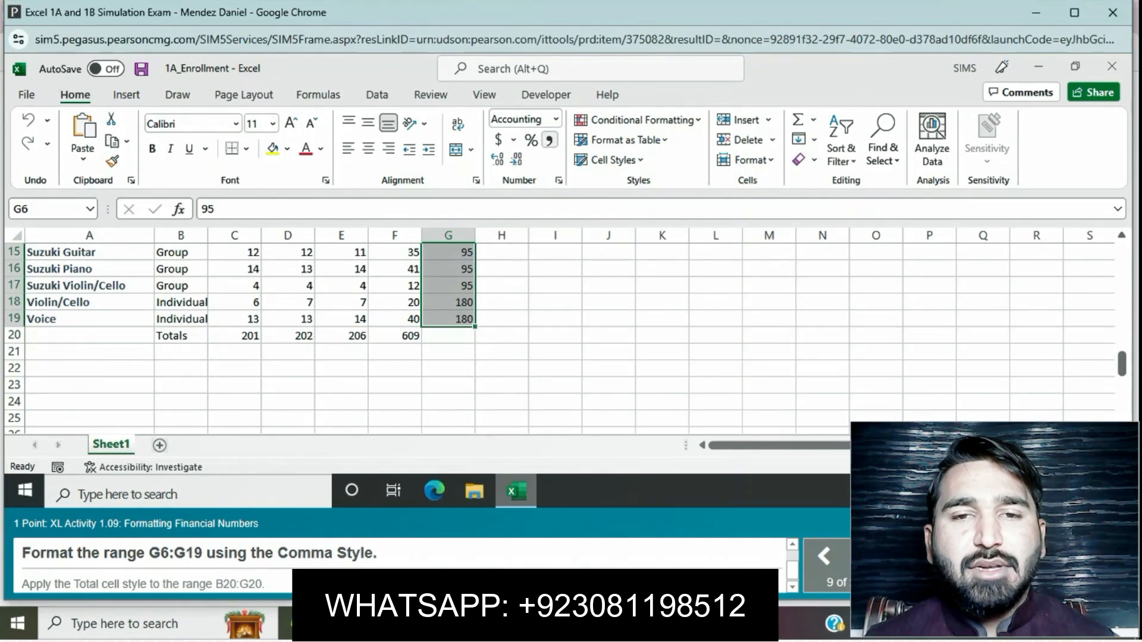
pyautogui.click(550, 141)
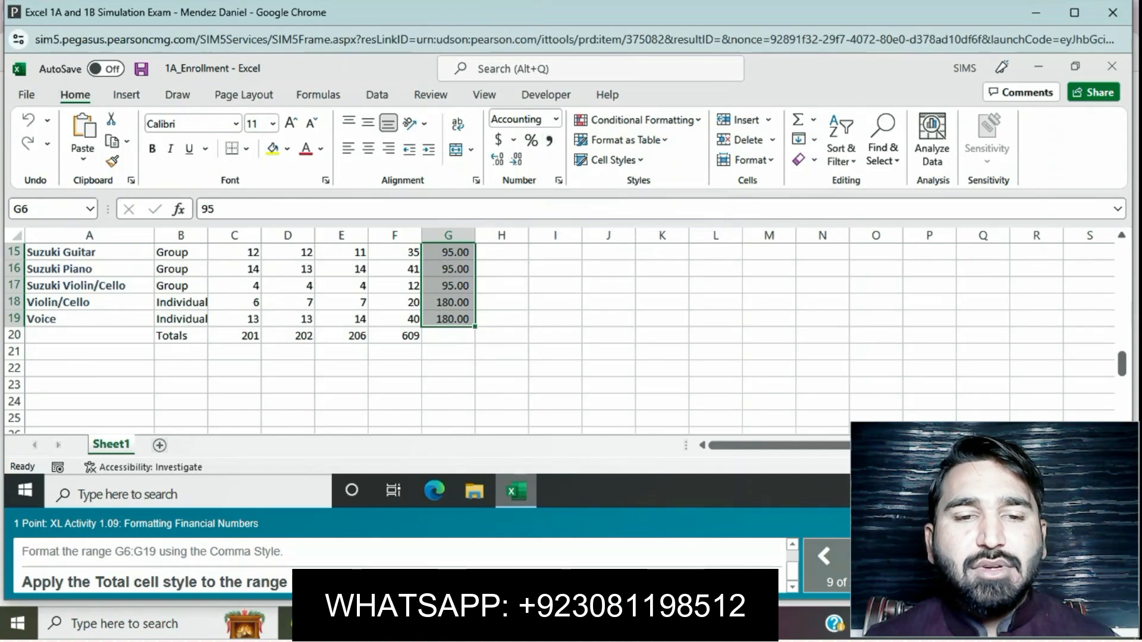
# Try to apply the Total cell style to the range B20:F20.
pyautogui.moveTo(181, 336); pyautogui.dragTo(345, 336)
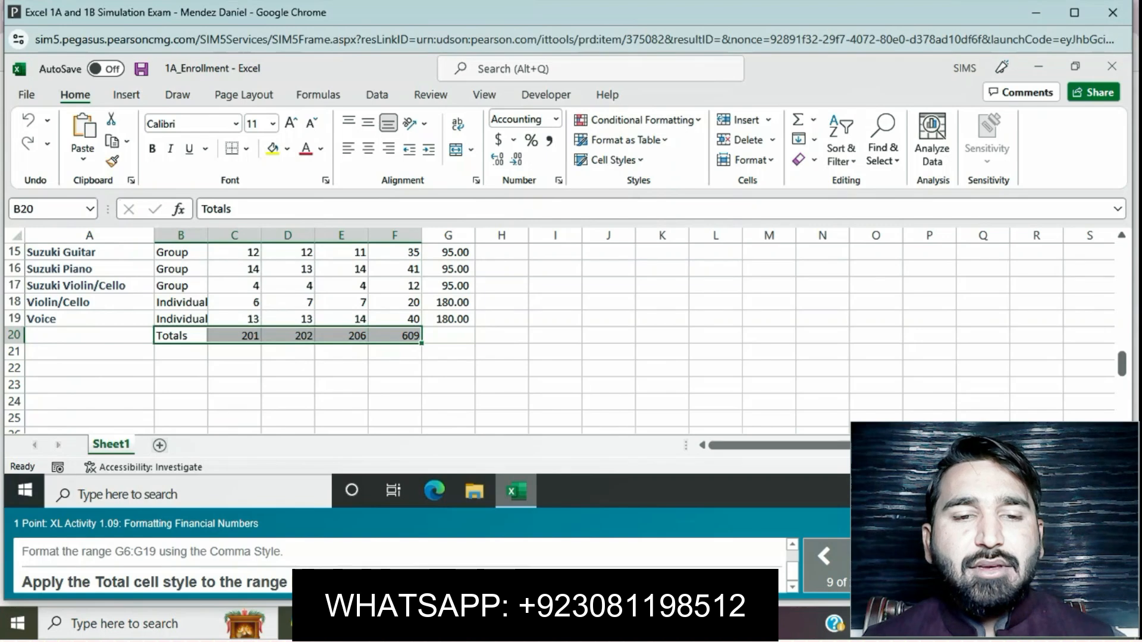
pyautogui.click(613, 159)
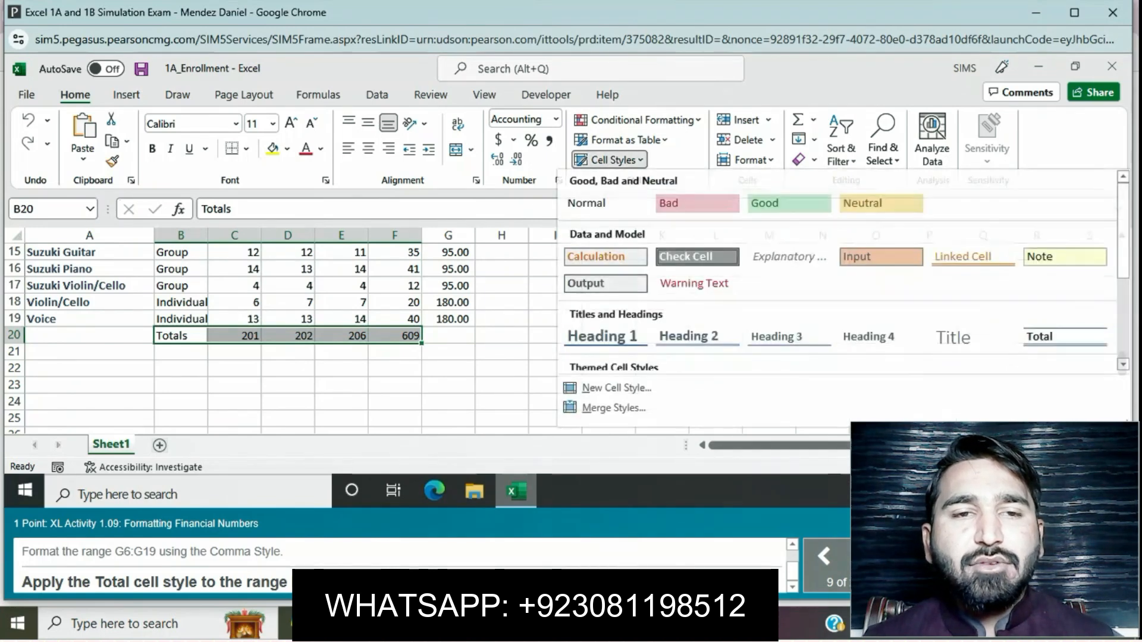
pyautogui.click(1064, 337)
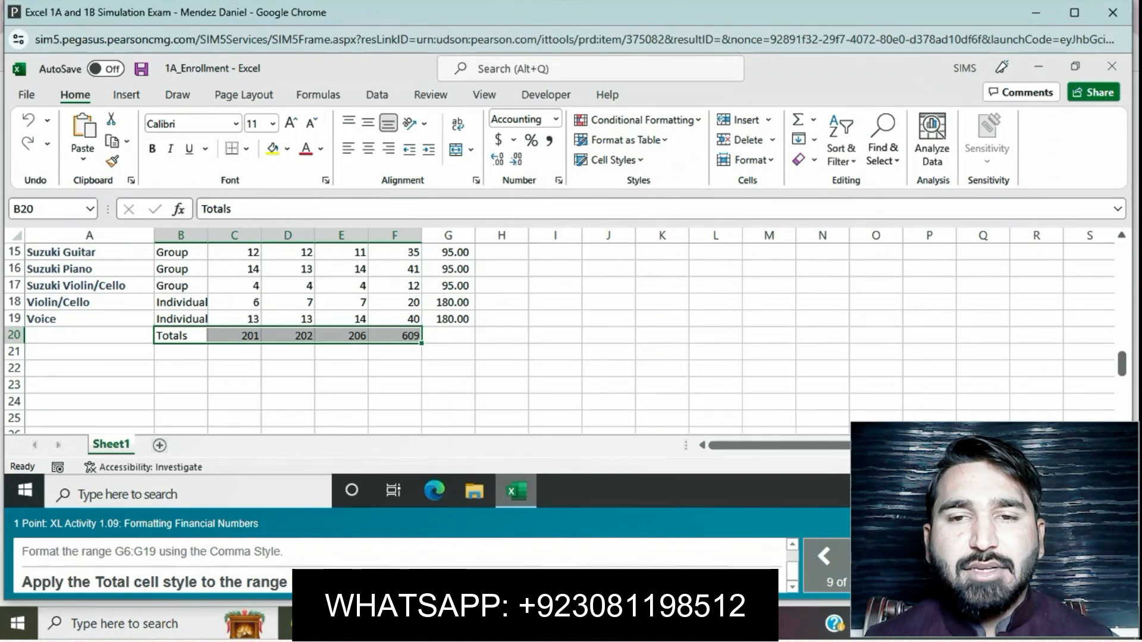
pyautogui.click(769, 386)
# Apply the Total cell style to the totals row range B20:G20.
pyautogui.moveTo(180, 336); pyautogui.dragTo(448, 336)
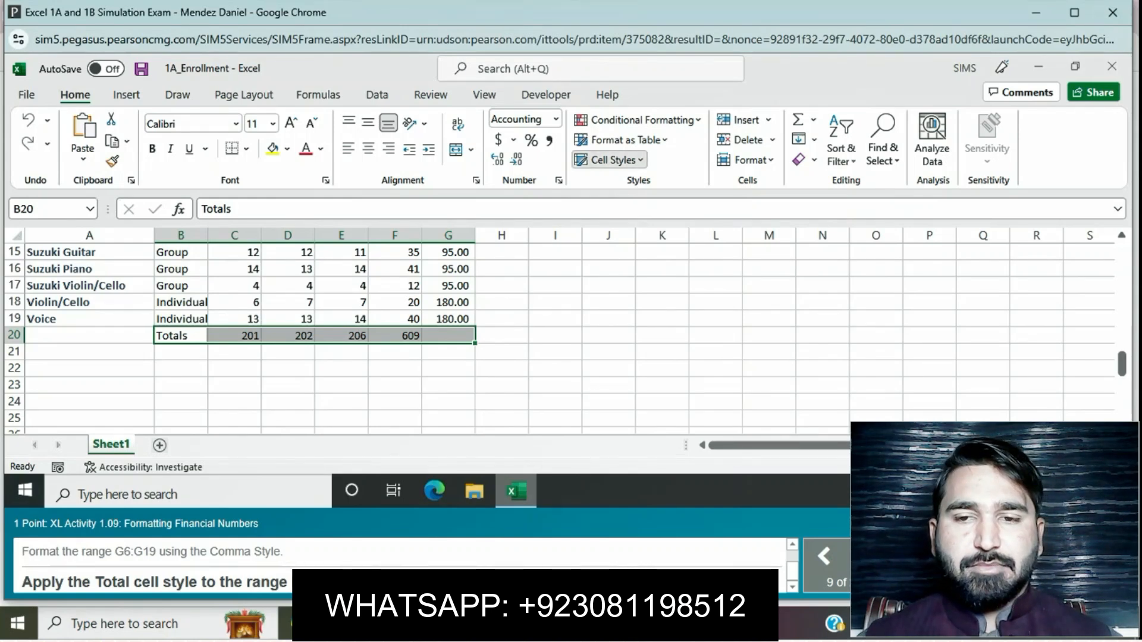
pyautogui.click(613, 160)
pyautogui.click(1053, 337)
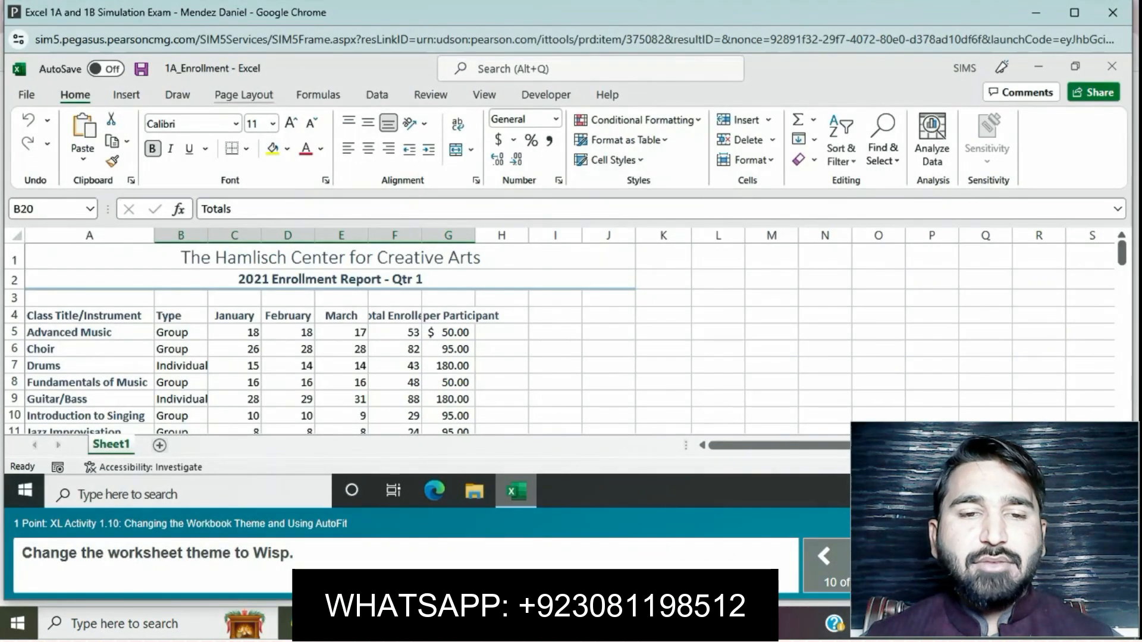
# Change the workbook theme to Wisp.
pyautogui.click(319, 95)
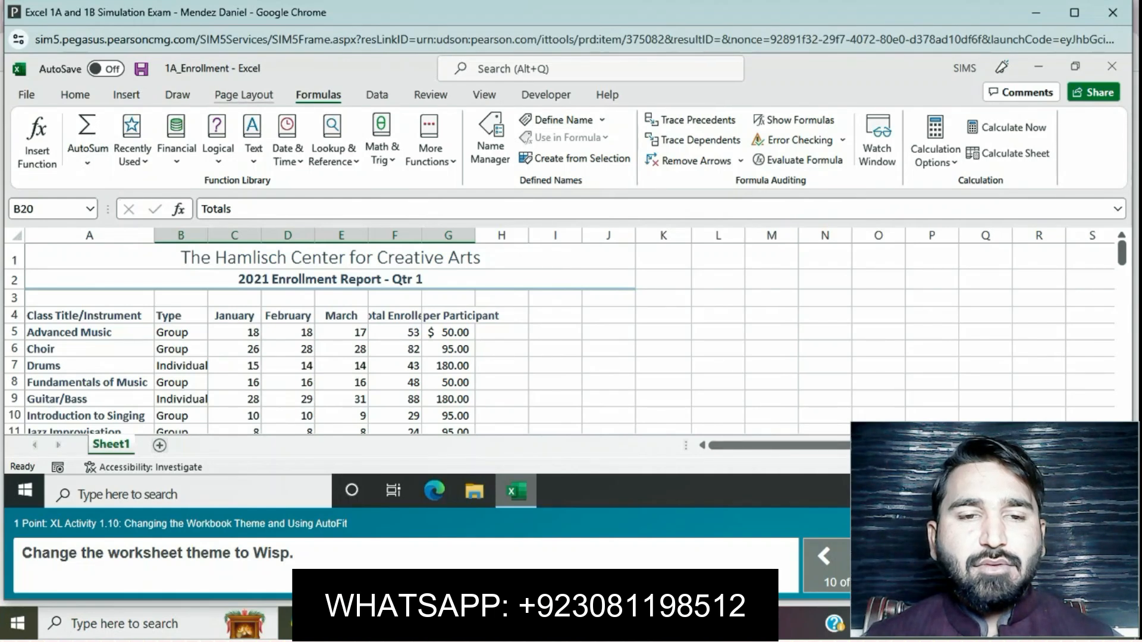
pyautogui.click(244, 95)
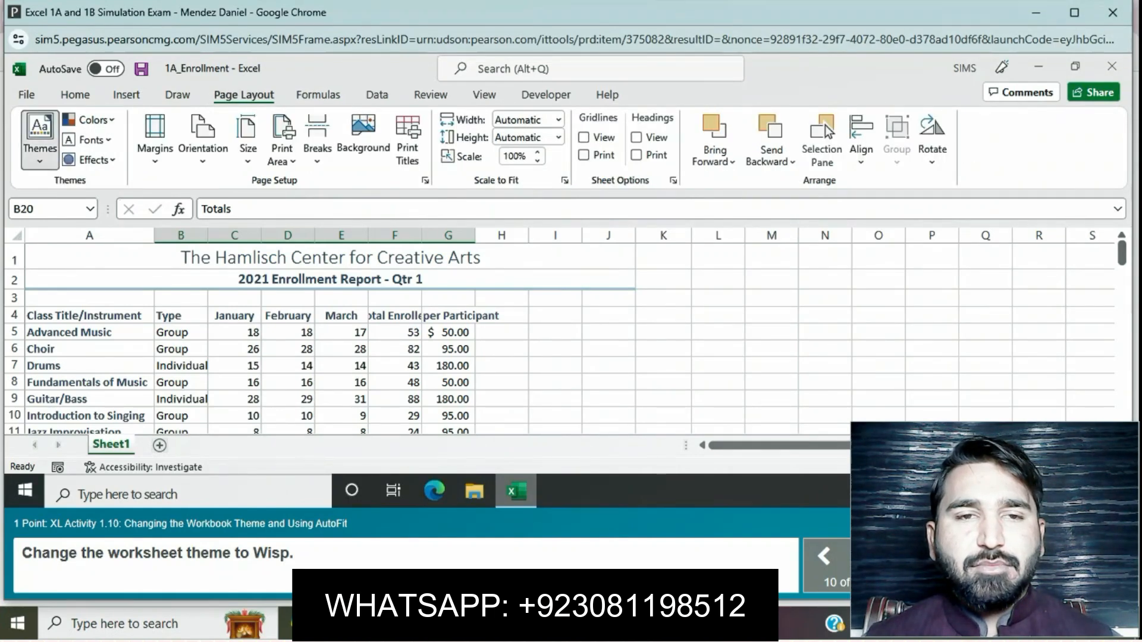
pyautogui.click(40, 140)
pyautogui.click(125, 348)
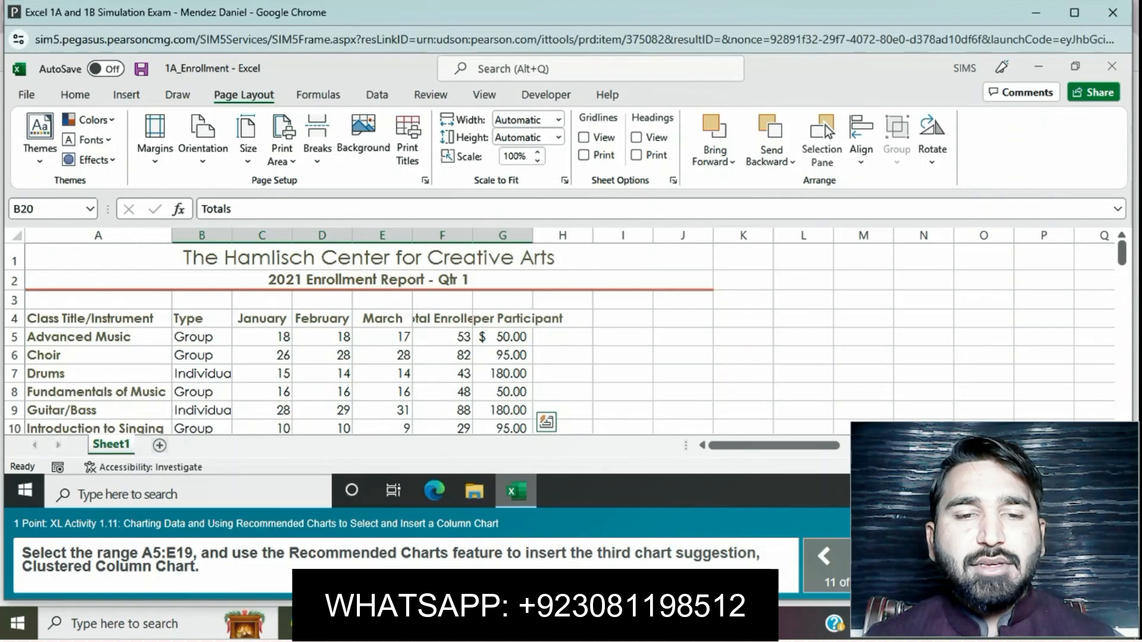
# Insert the third recommended chart, Clustered Column, from the data in the range A5:E19.
pyautogui.moveTo(99, 337); pyautogui.dragTo(382, 363)
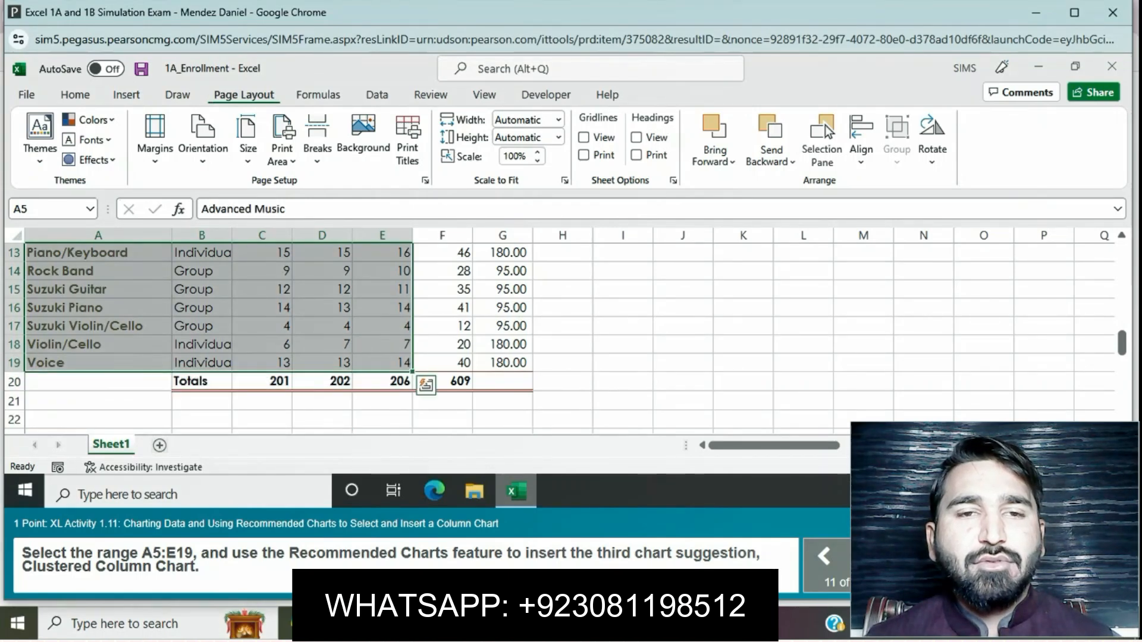
pyautogui.click(126, 96)
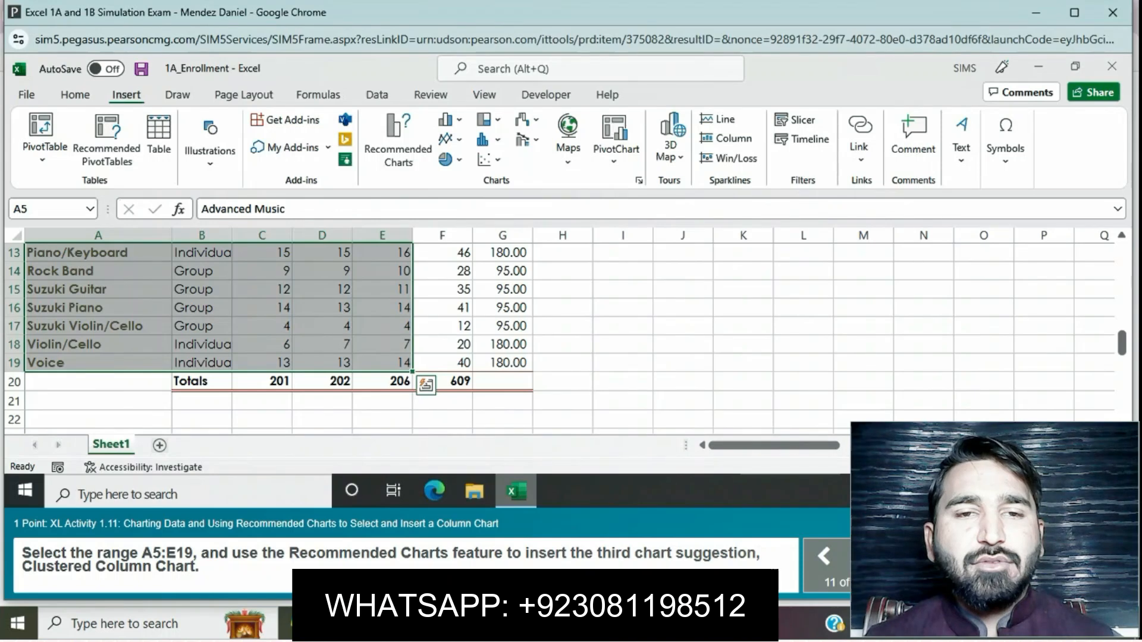
pyautogui.click(398, 143)
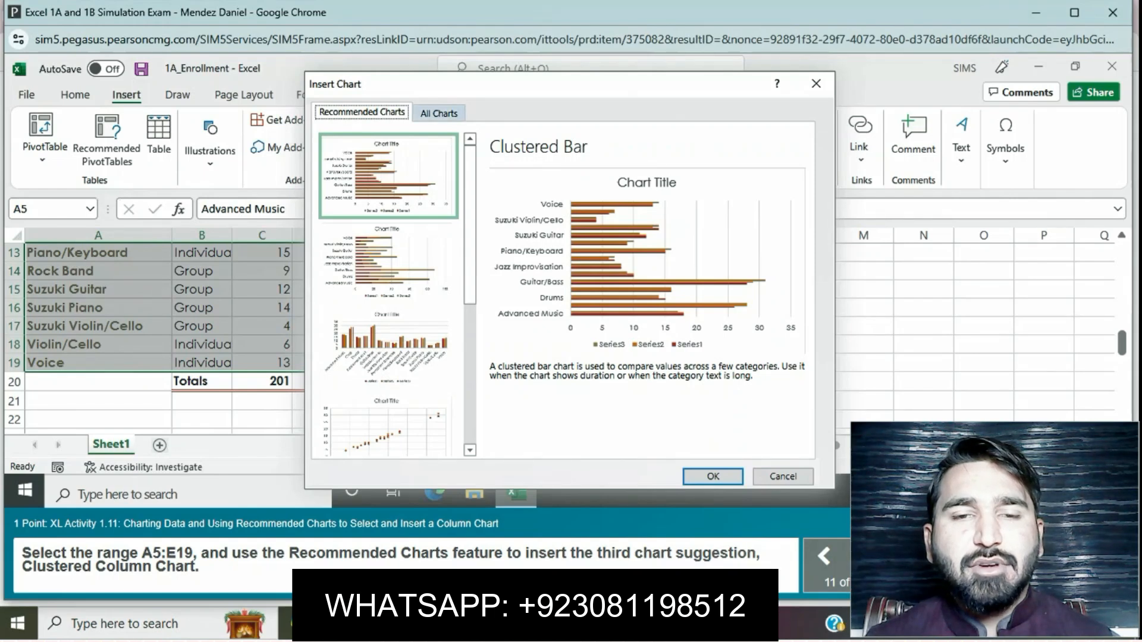
pyautogui.click(389, 350)
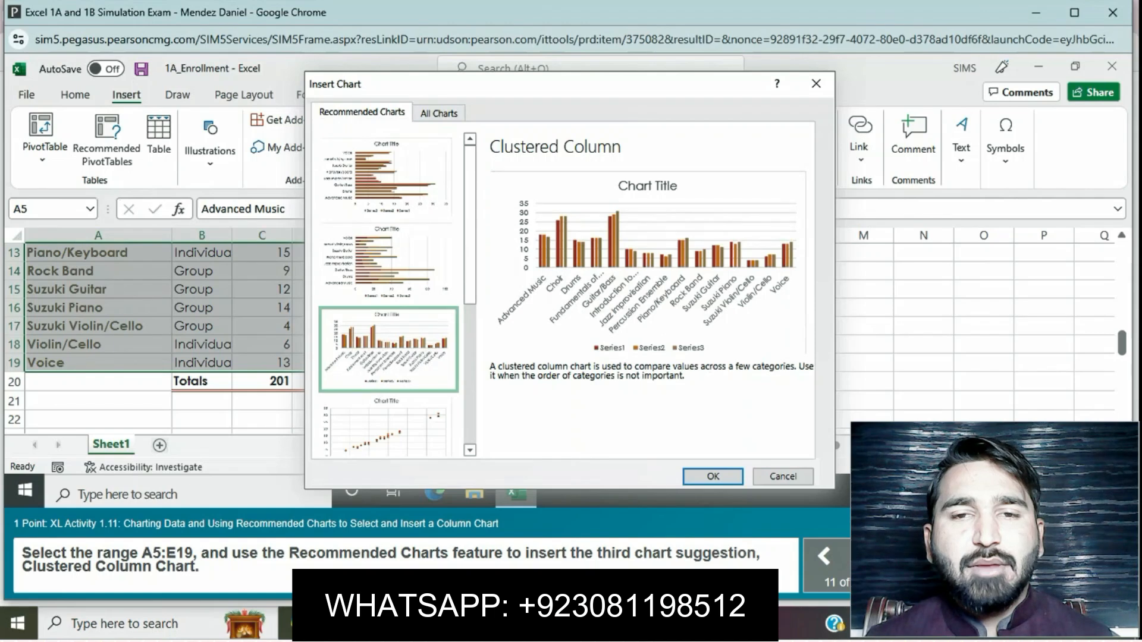
pyautogui.click(713, 476)
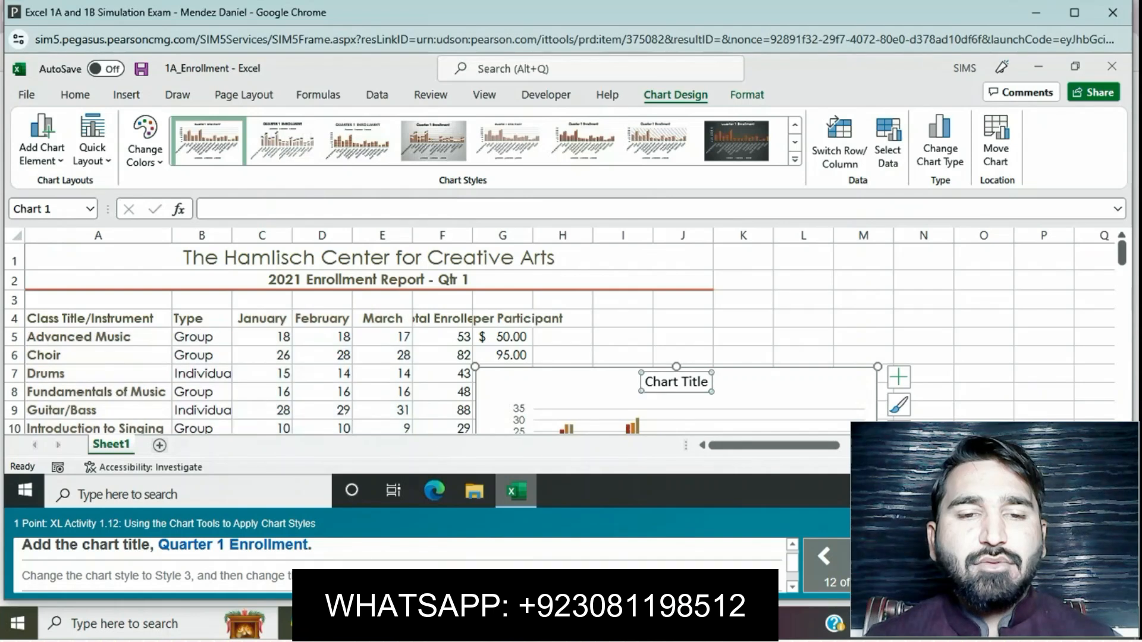
# Replace the column chart's placeholder title with "Quarter 1 Enrollment".
pyautogui.moveTo(644, 381); pyautogui.dragTo(710, 381)
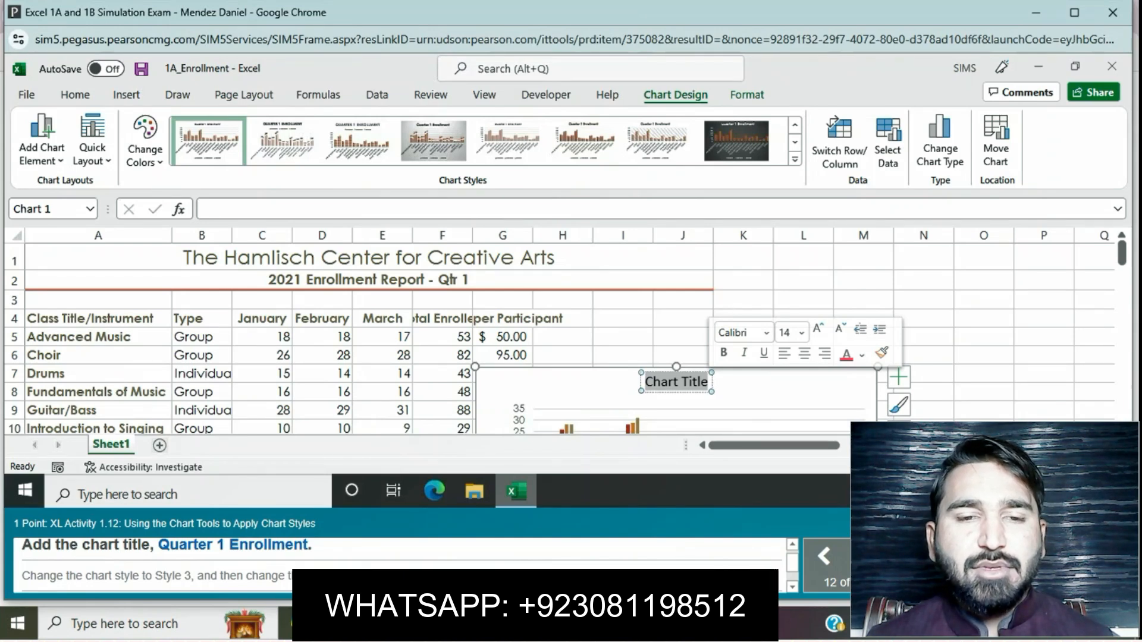
pyautogui.write('Qua')
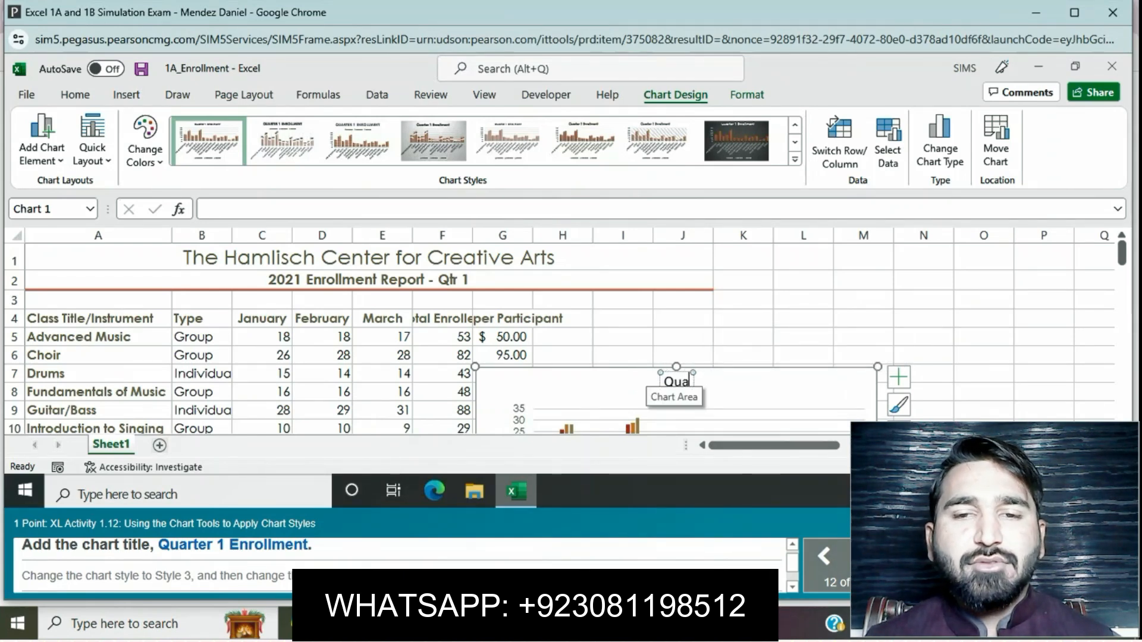
pyautogui.write('rter')
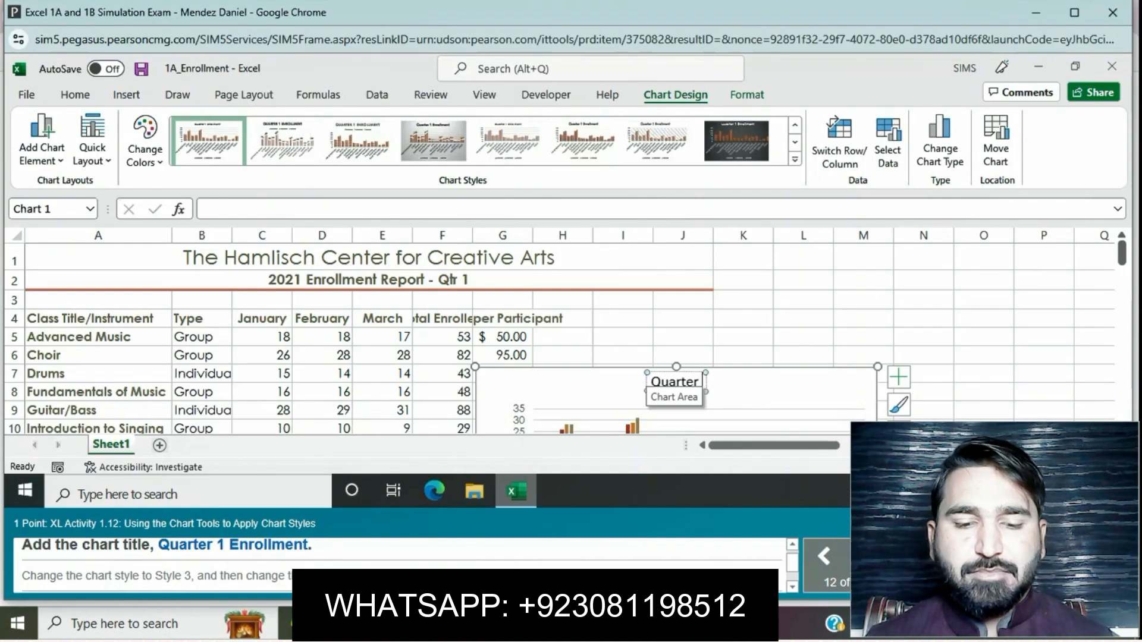
pyautogui.write(' 1 E')
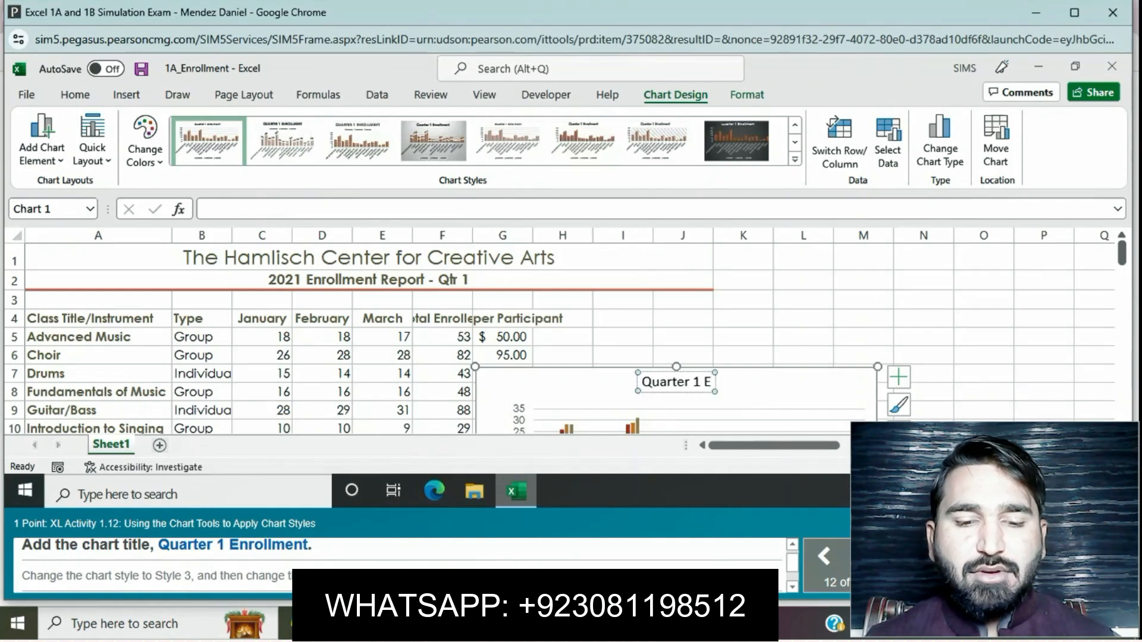
pyautogui.write('nroll')
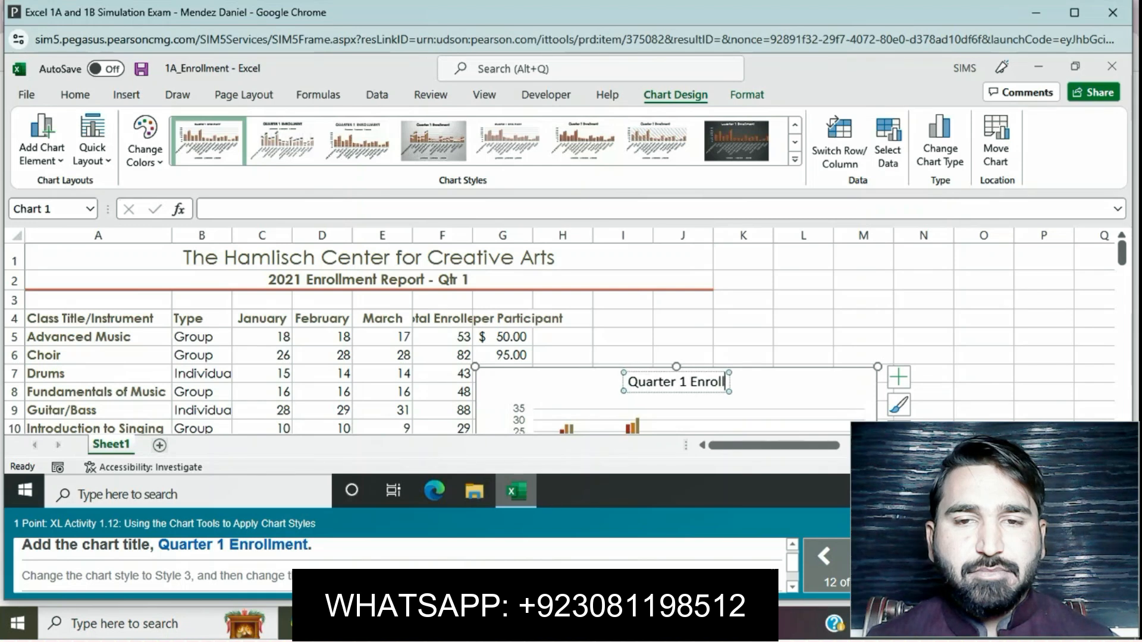
pyautogui.write('ment')
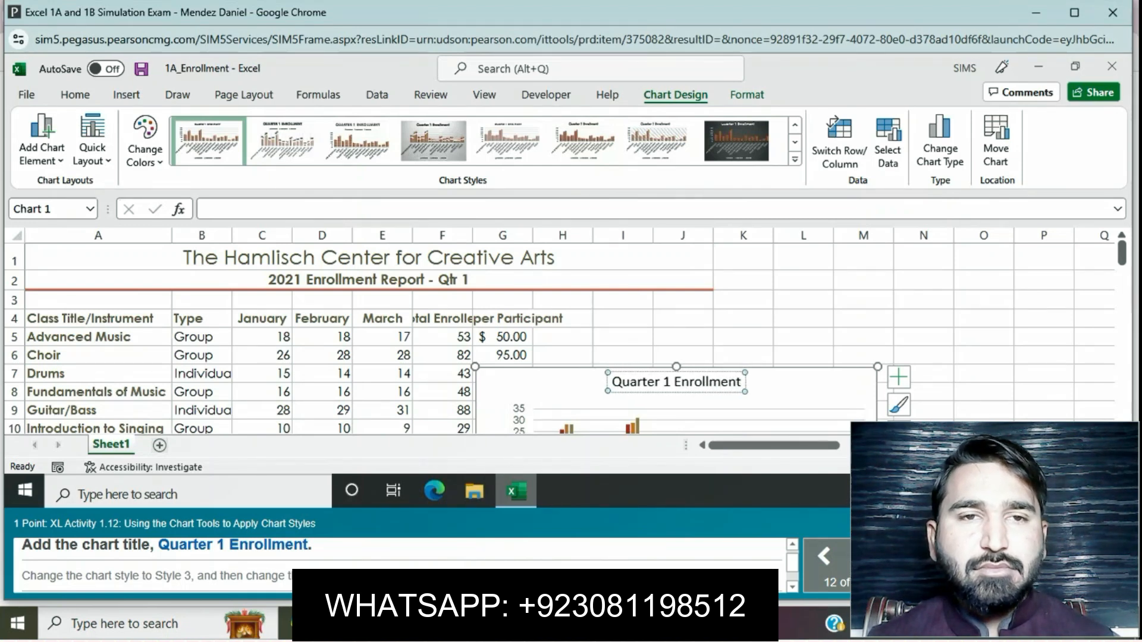
pyautogui.click(803, 337)
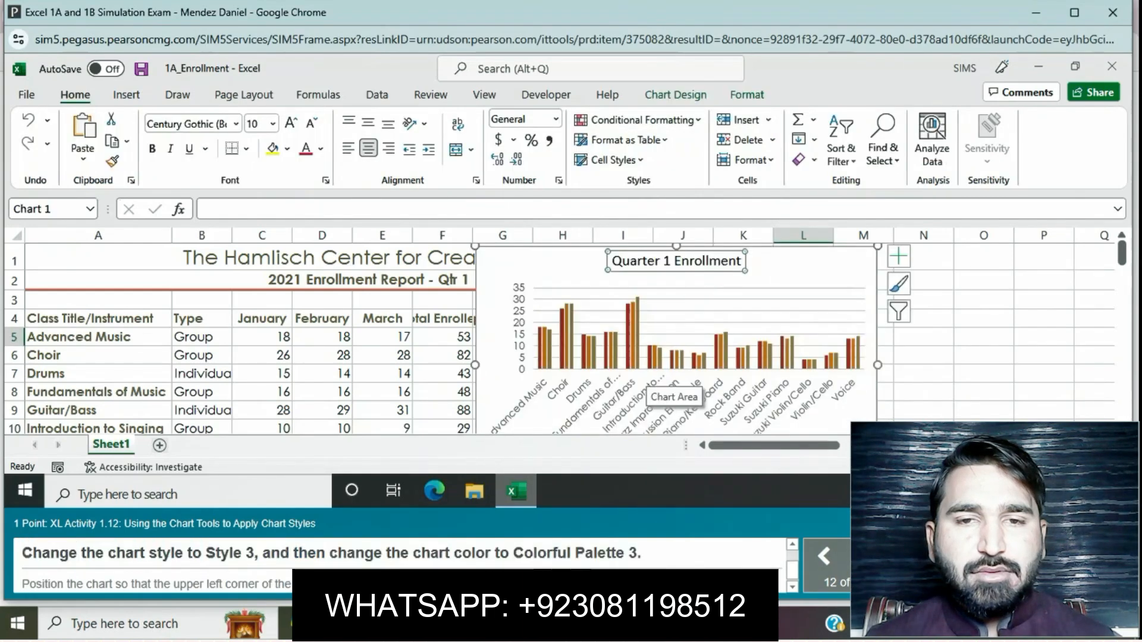
# Apply chart Style 3 to the enrollment chart and change its colors to Colorful Palette 3.
pyautogui.click(674, 380)
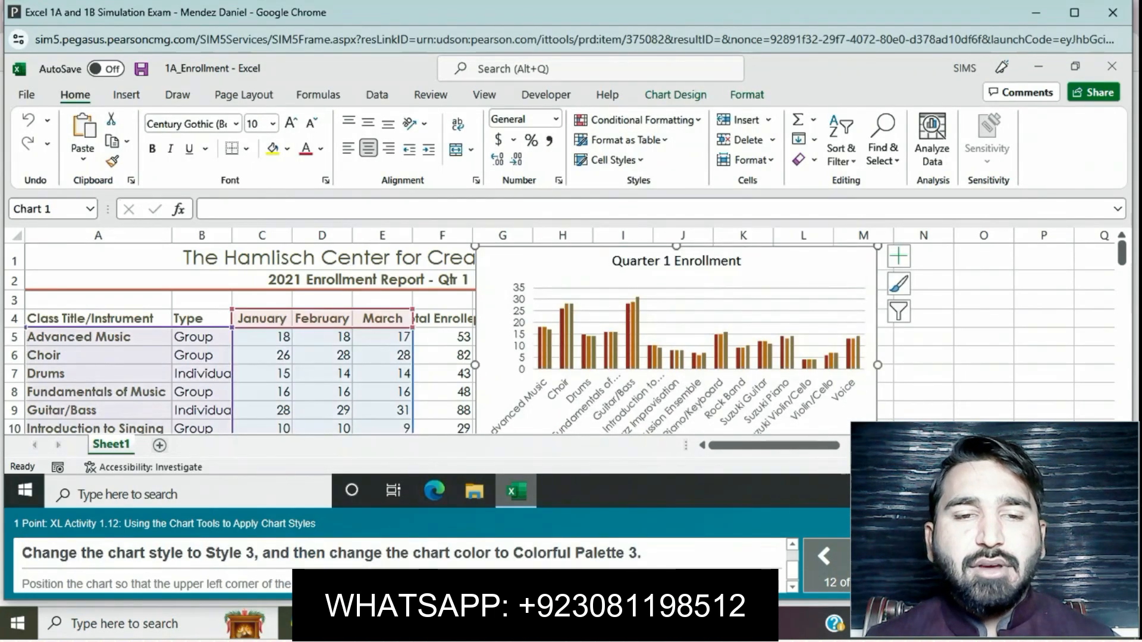
pyautogui.click(676, 95)
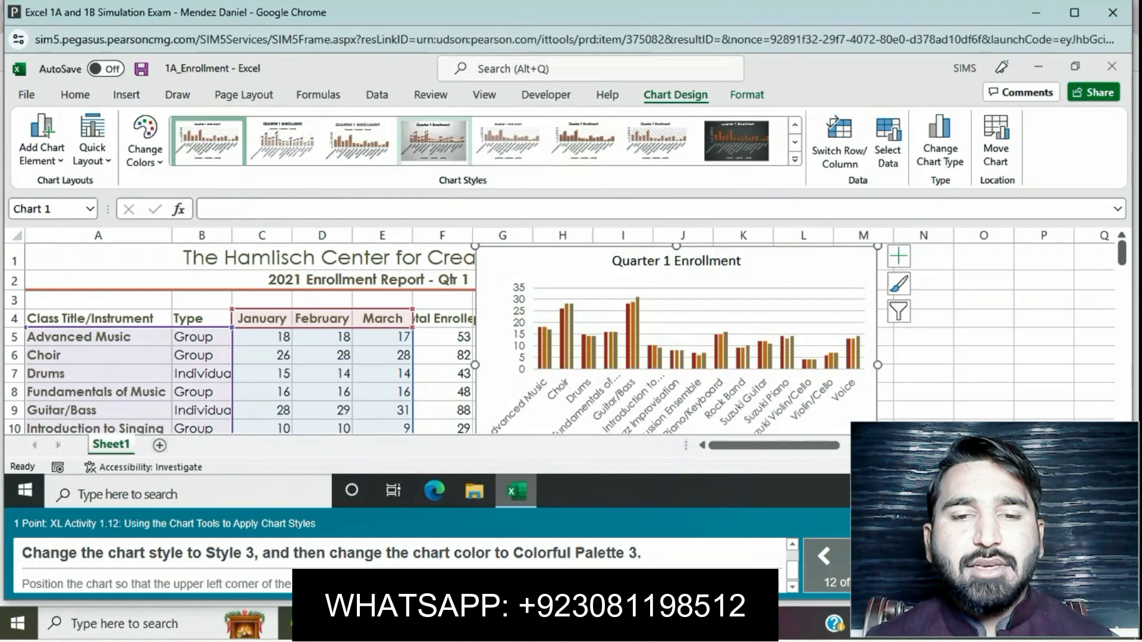
pyautogui.click(358, 141)
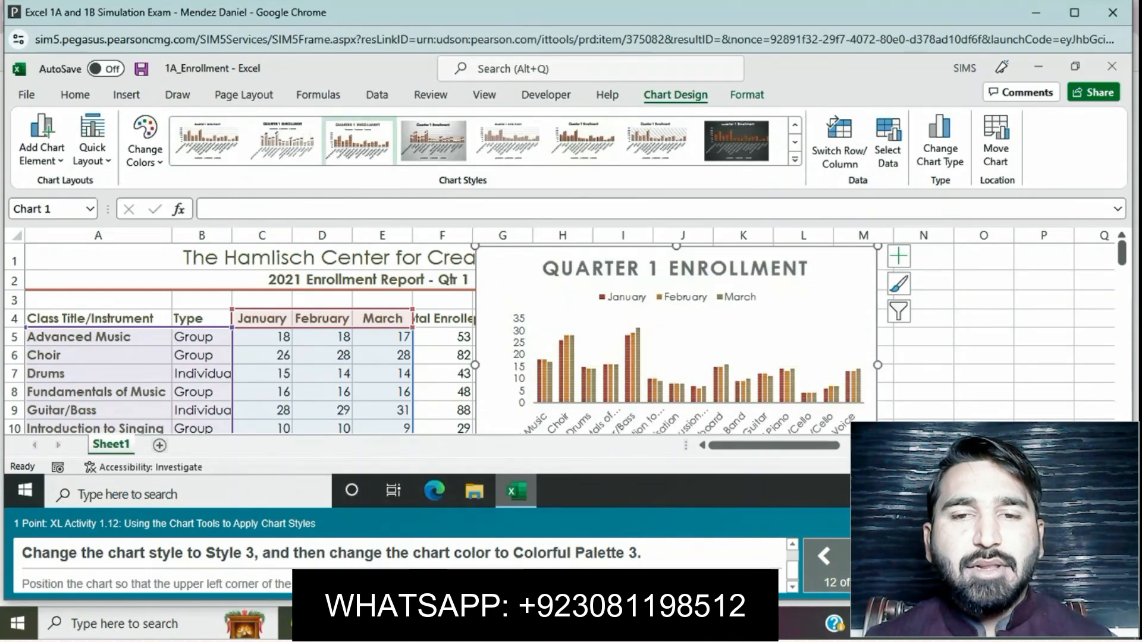
pyautogui.click(145, 143)
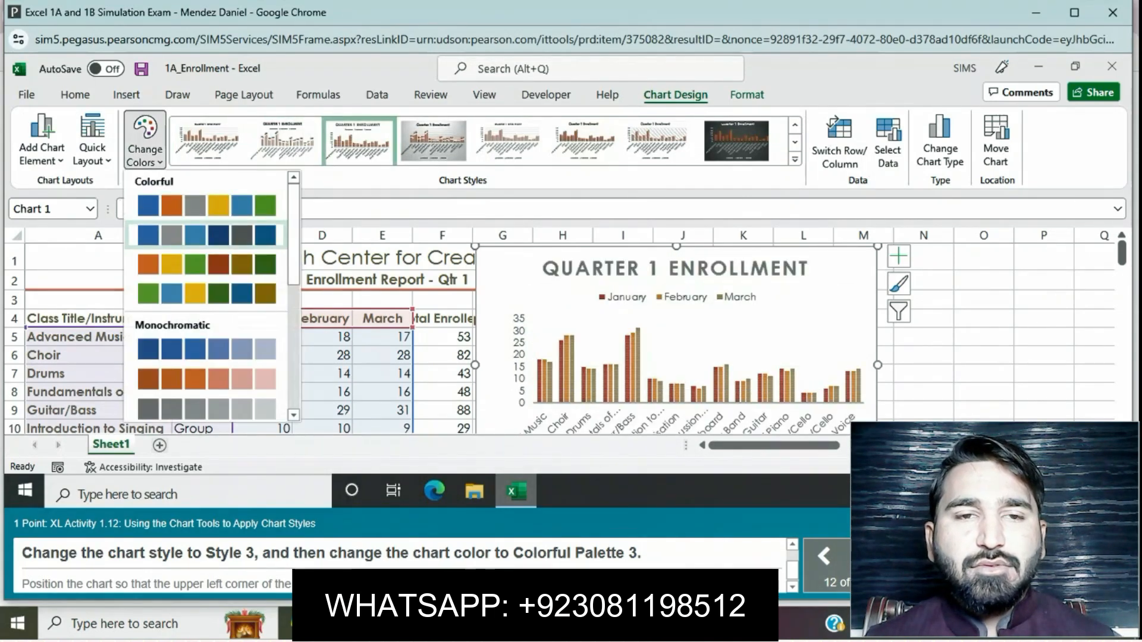
pyautogui.click(206, 264)
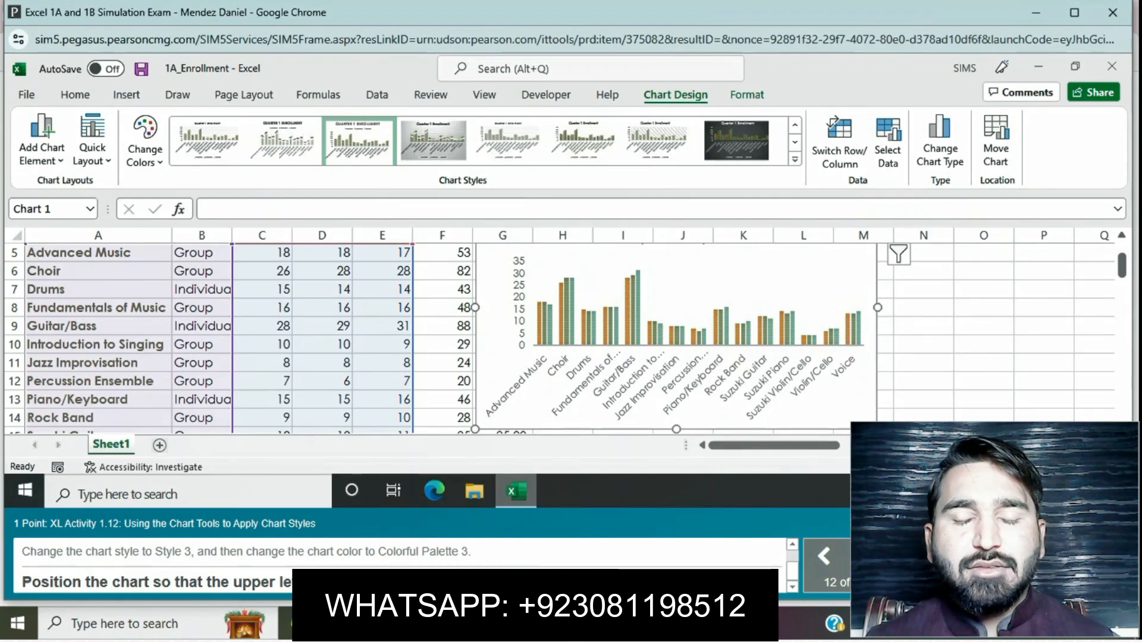
# Move the enrollment chart below the data so that its upper left corner sits in cell A22.
pyautogui.click(75, 95)
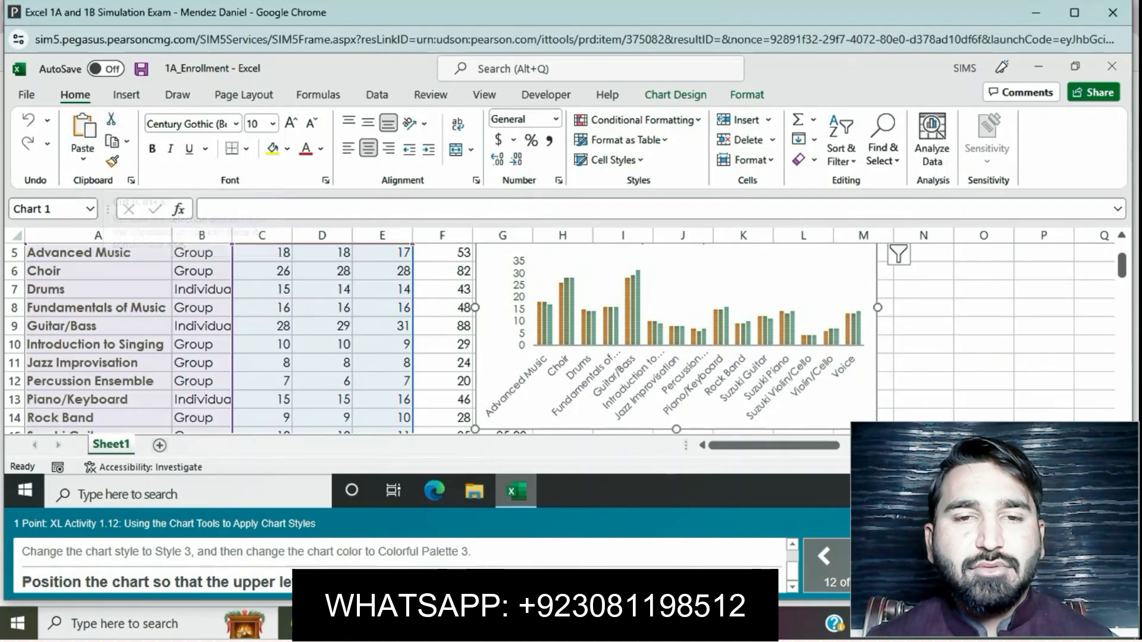
pyautogui.scroll(-12, 440, 338)
pyautogui.scroll(10, 440, 338)
pyautogui.scroll(-3, 440, 338)
pyautogui.scroll(2, 441, 337)
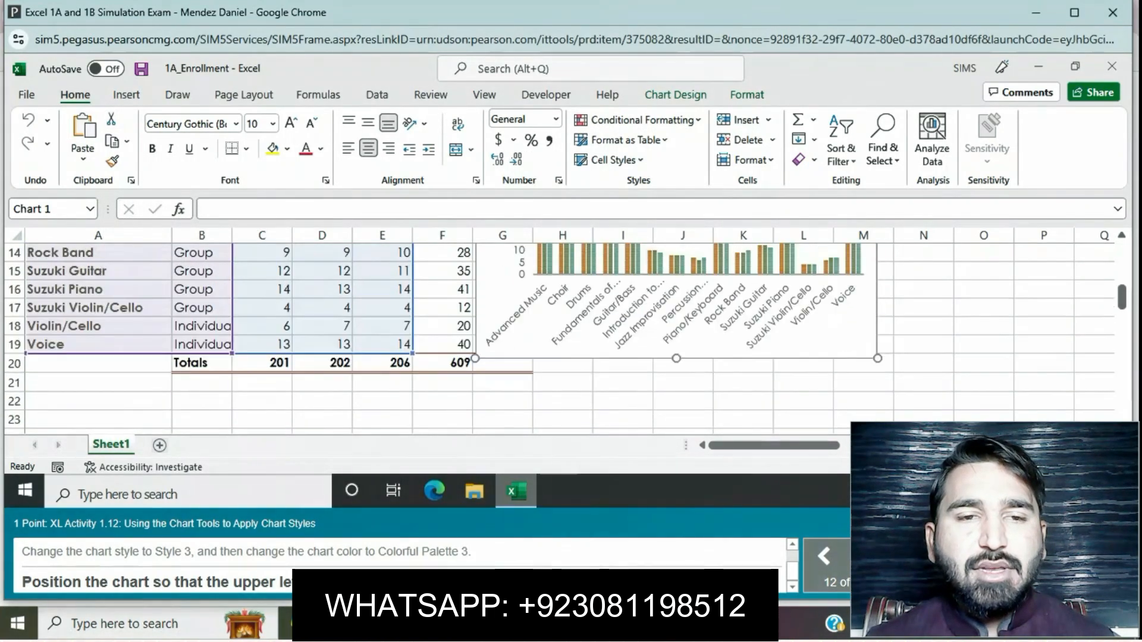
pyautogui.scroll(-1, 440, 338)
pyautogui.click(98, 346)
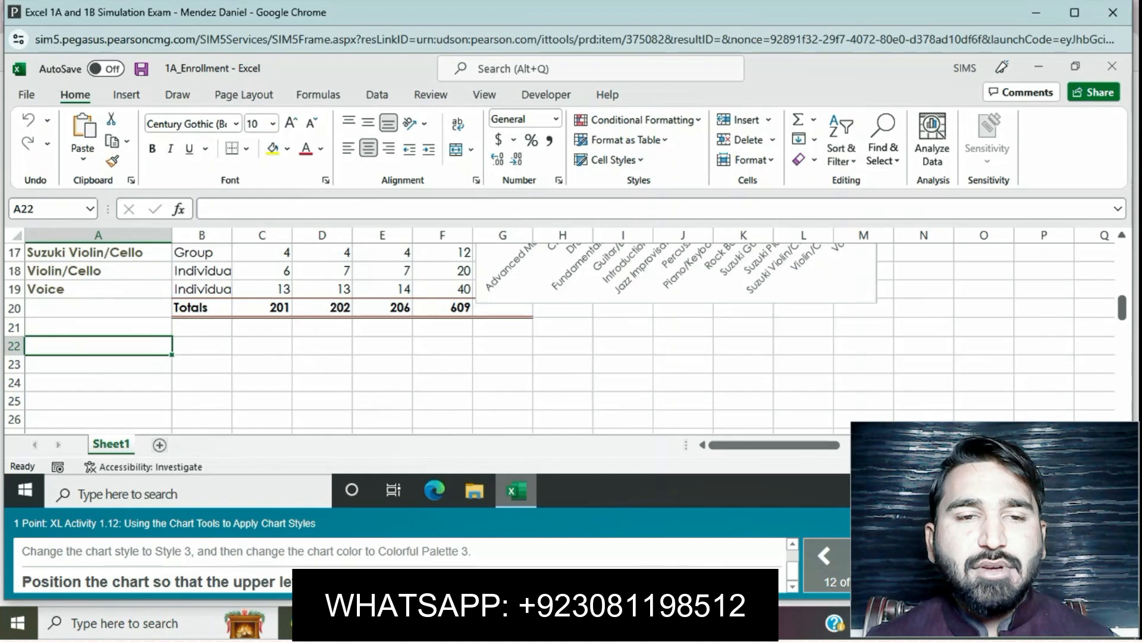
pyautogui.moveTo(543, 293); pyautogui.dragTo(95, 489)
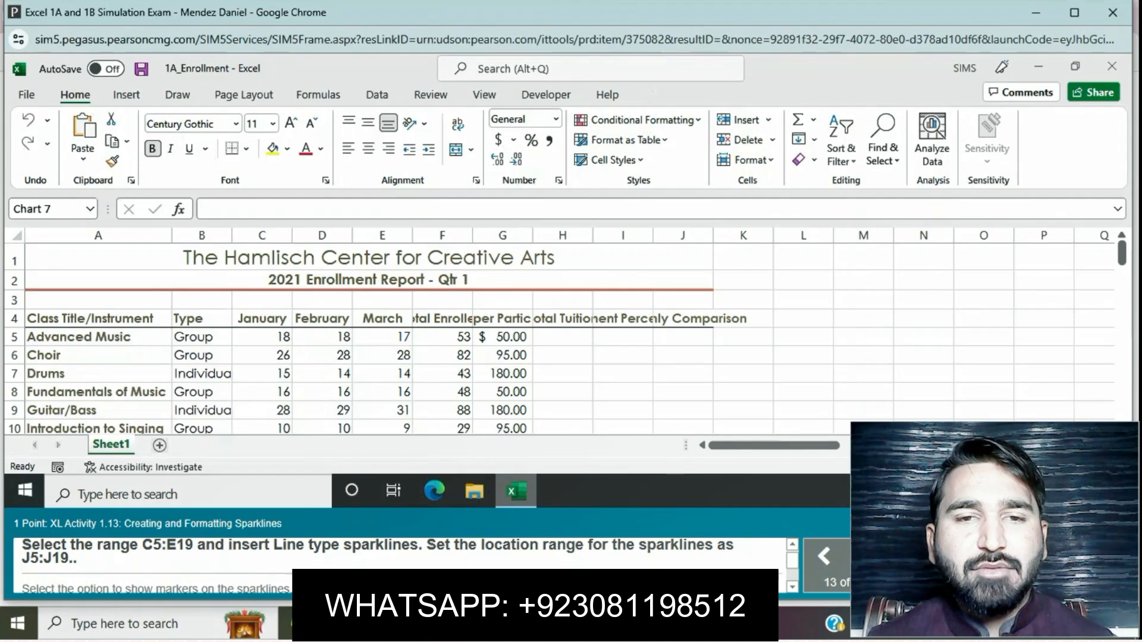
# Insert Line sparklines for the data range C5:E19 with the location range J5:J19.
pyautogui.moveTo(262, 337); pyautogui.dragTo(383, 326)
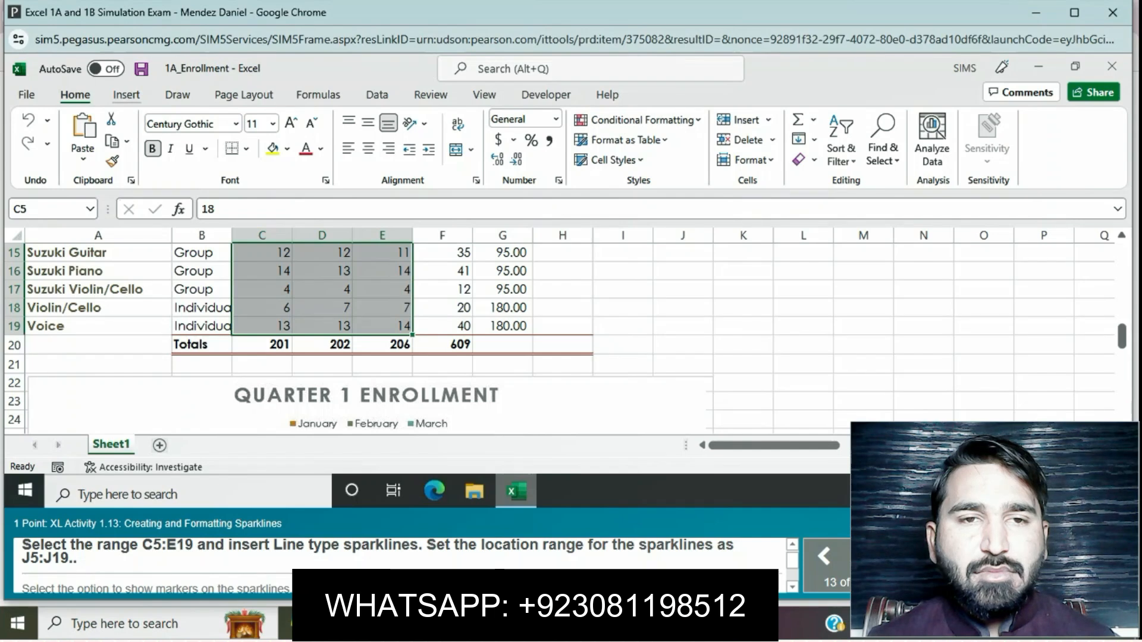
pyautogui.click(126, 95)
pyautogui.click(723, 119)
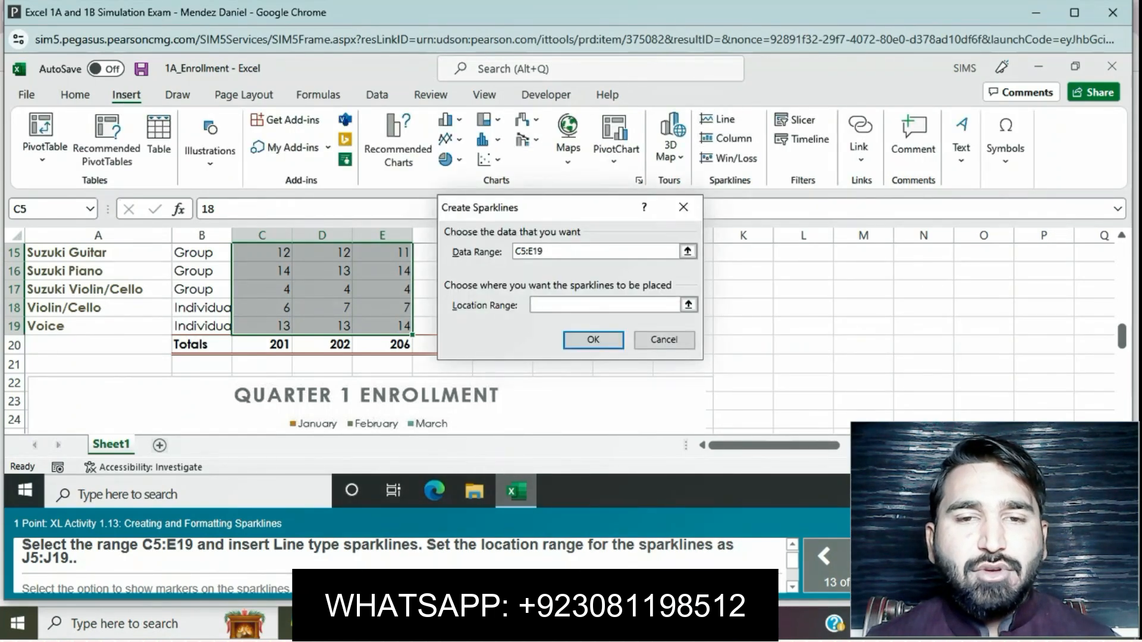
pyautogui.write('J5:J19')
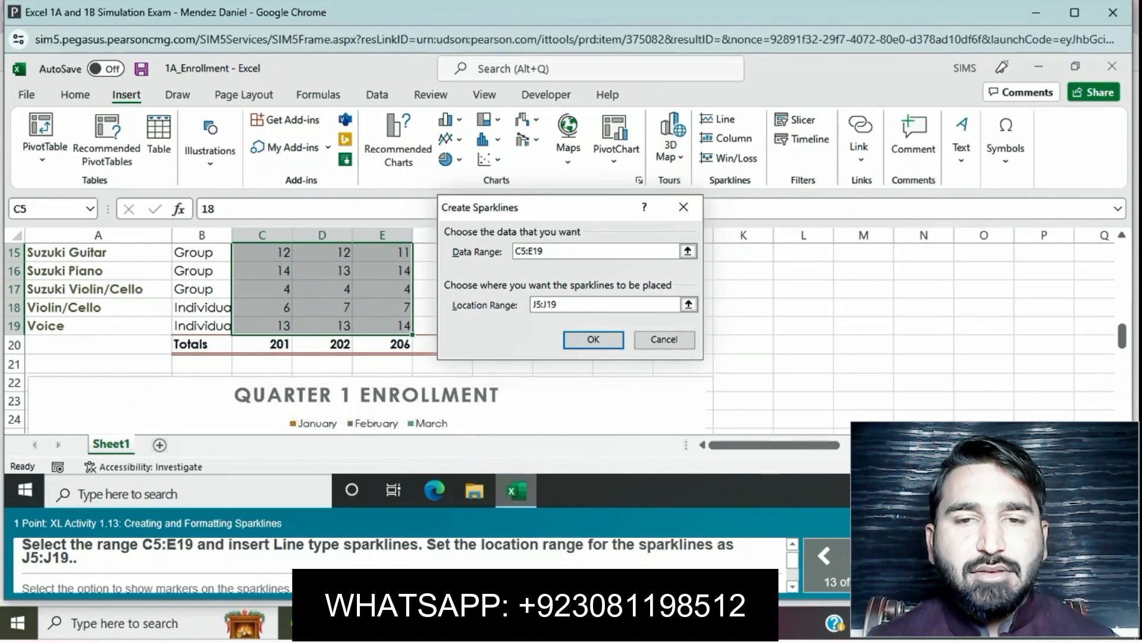
pyautogui.press('Return')
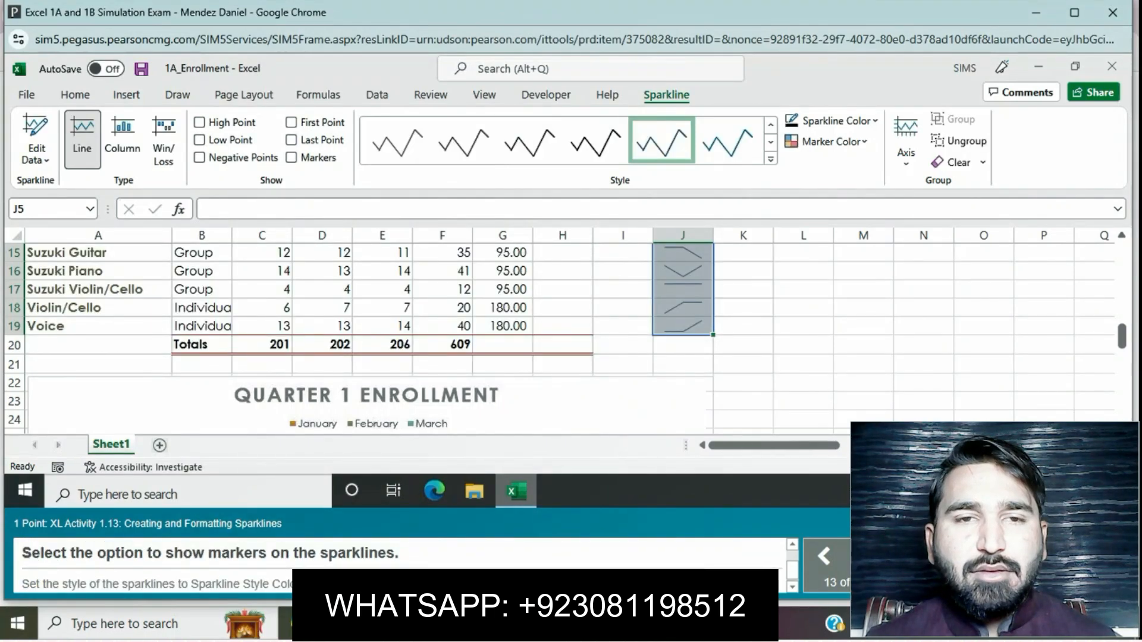
# Show markers on the sparklines and apply the style Dark Green, Sparkline Style Colorful #4.
pyautogui.click(291, 157)
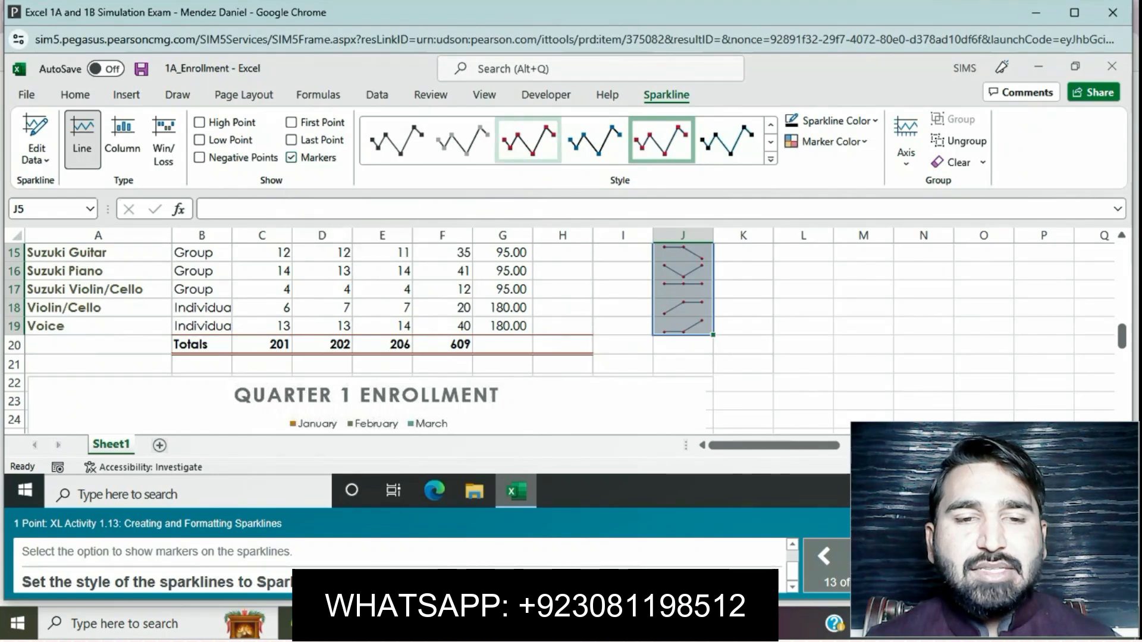
pyautogui.click(595, 140)
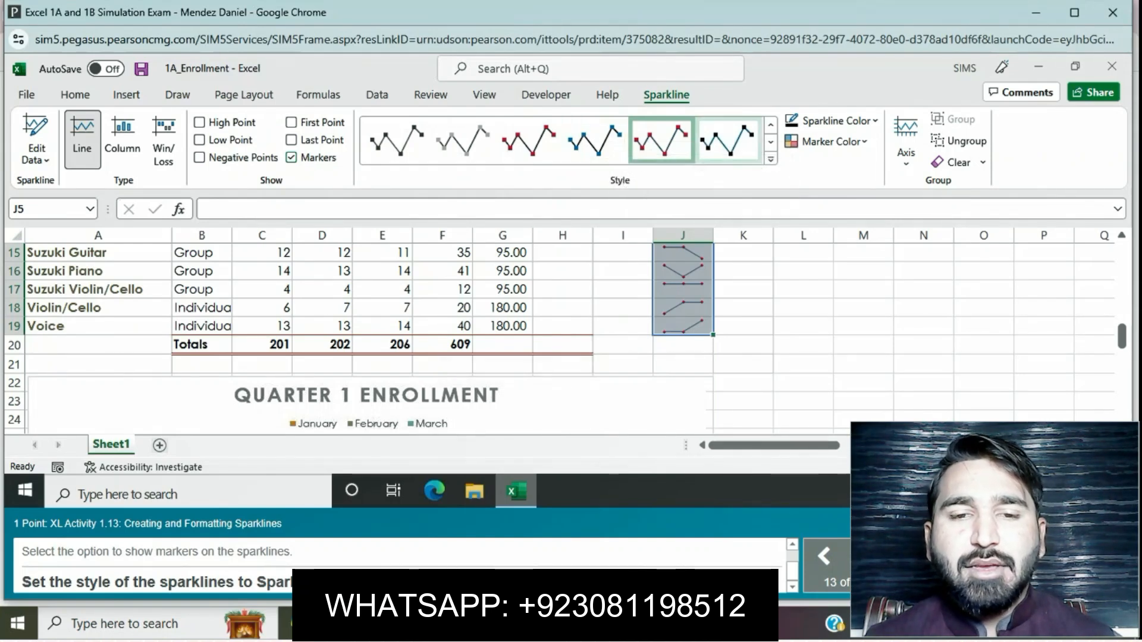
pyautogui.click(771, 159)
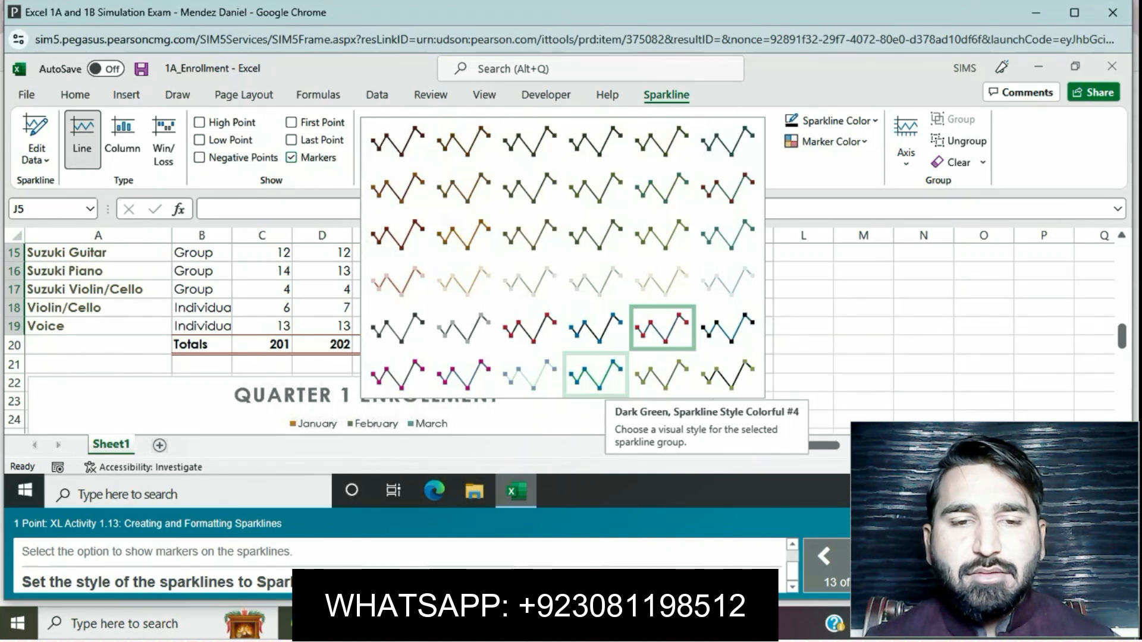
pyautogui.click(596, 375)
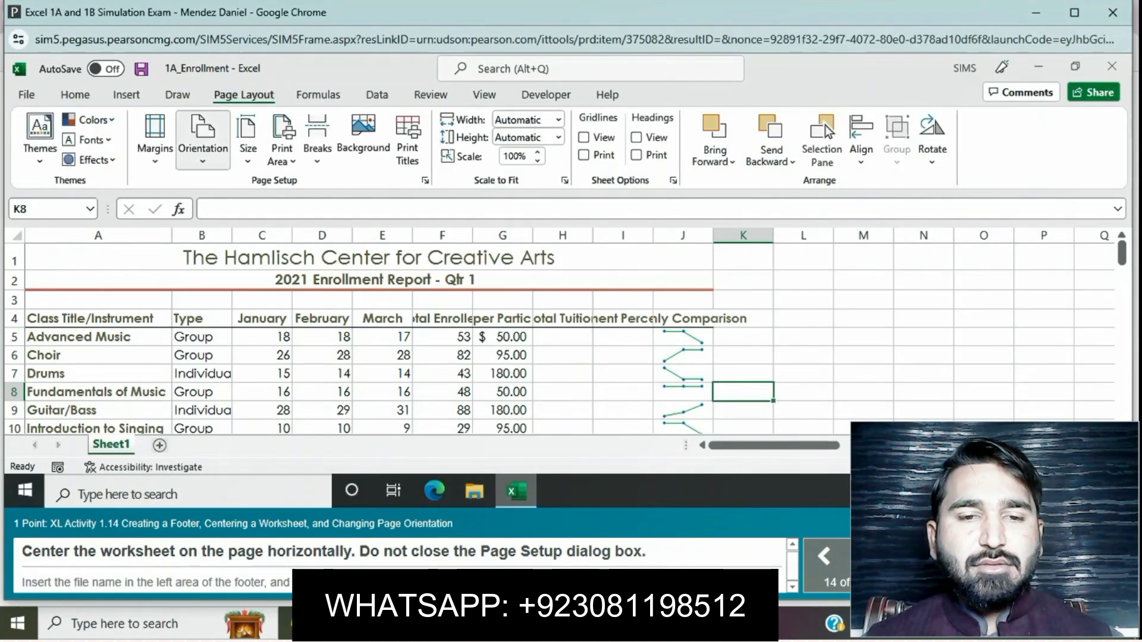
# Center the worksheet horizontally on the page in Page Setup, keeping the dialog open.
pyautogui.click(155, 143)
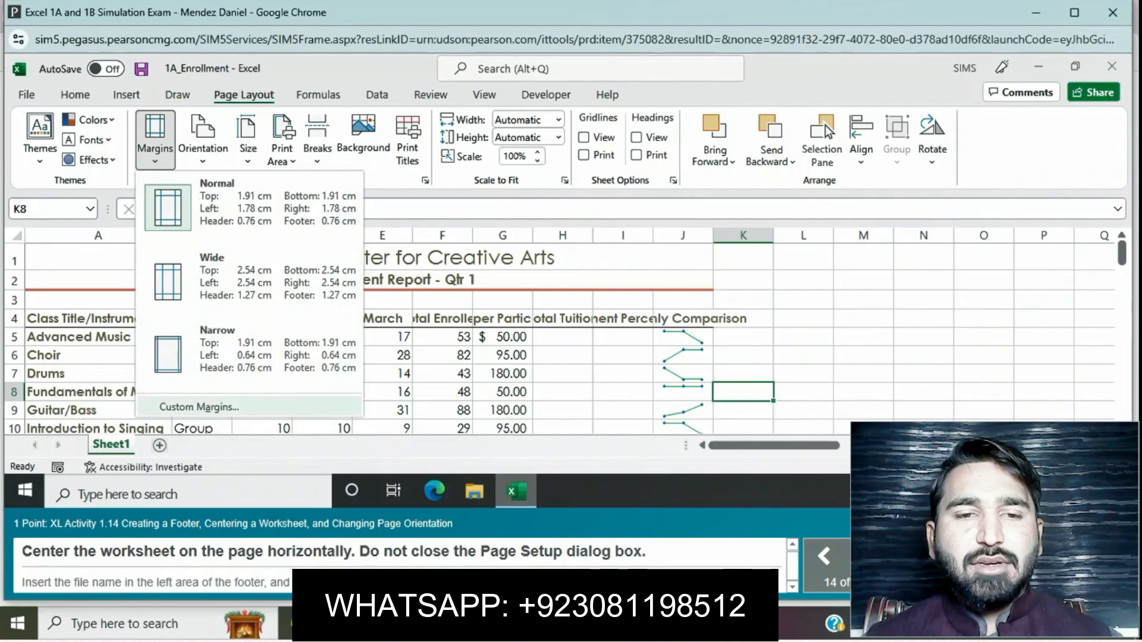
pyautogui.click(199, 407)
pyautogui.click(413, 362)
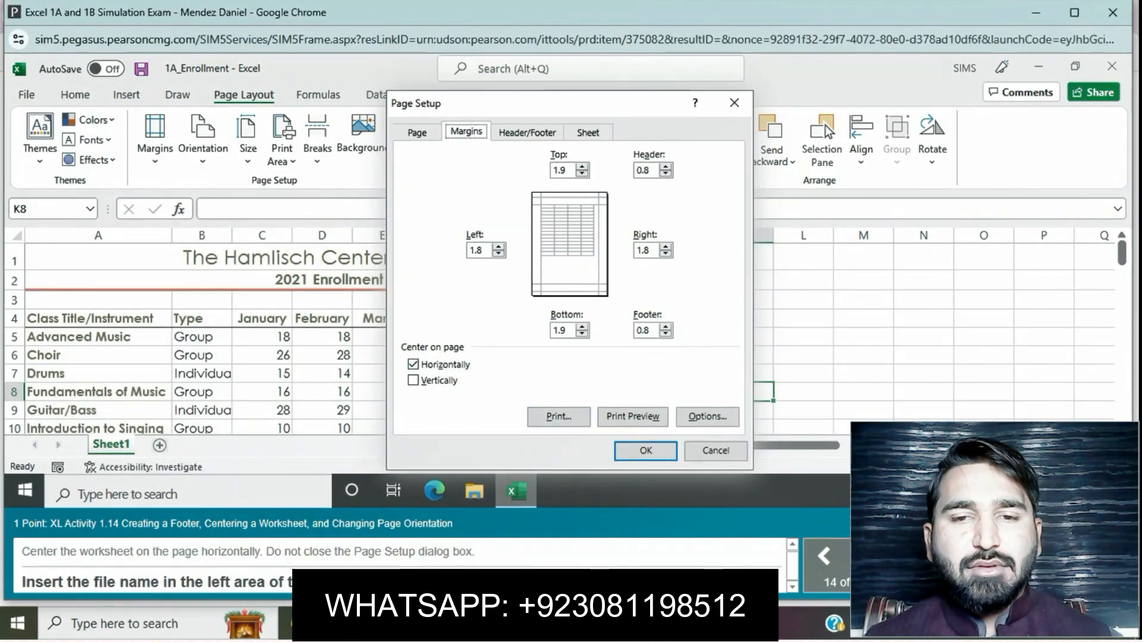
# Insert the file name in the left section of a custom footer and apply the page setup.
pyautogui.click(527, 132)
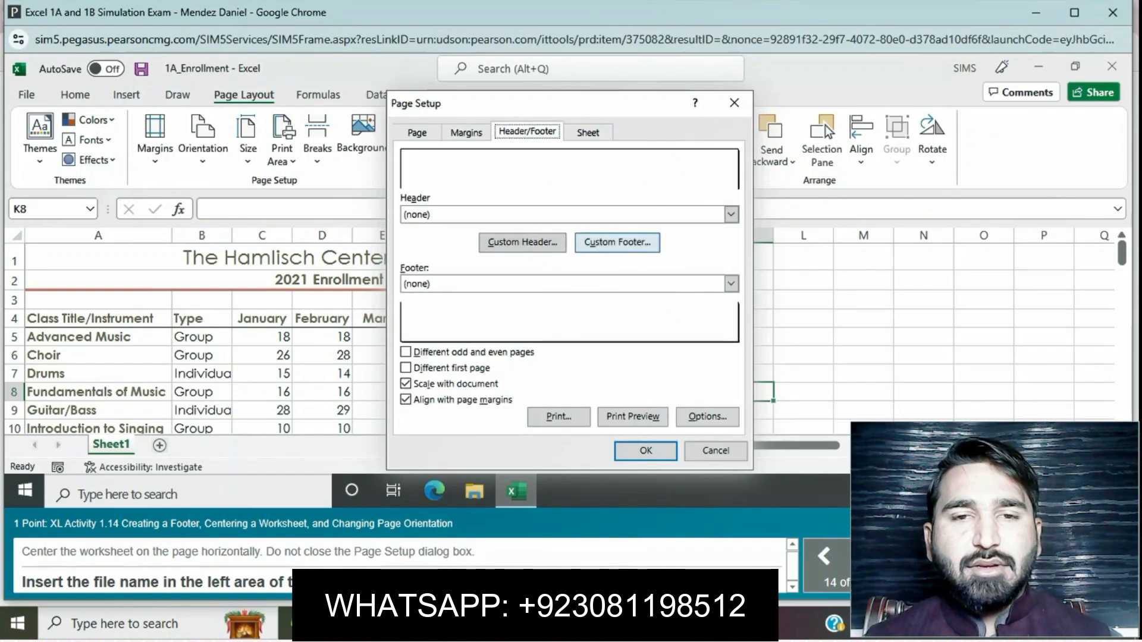
pyautogui.click(617, 243)
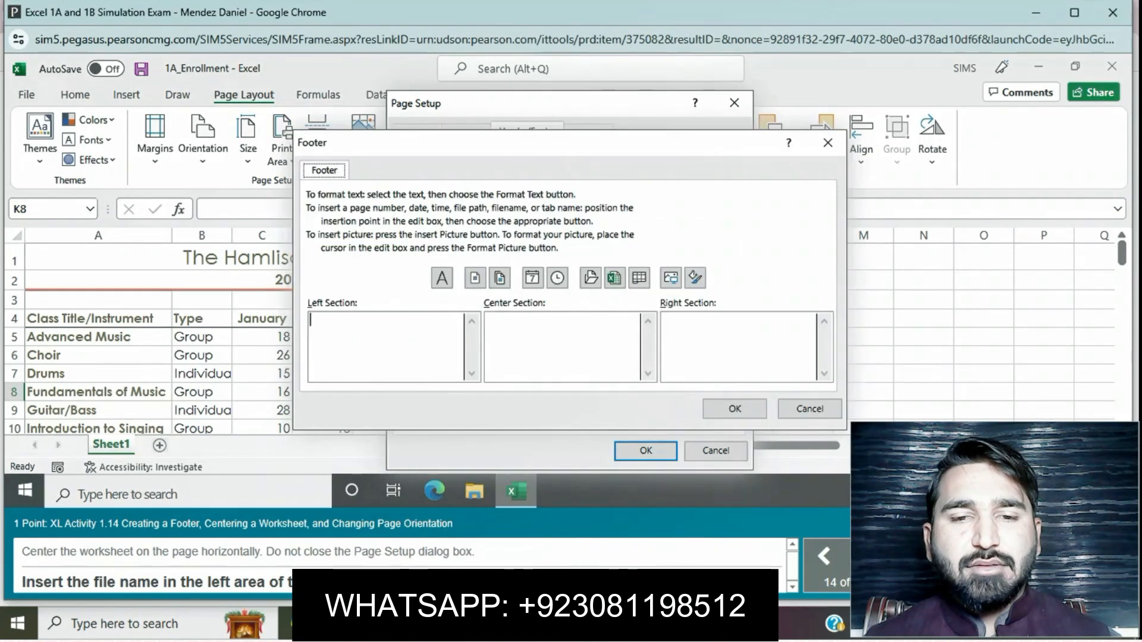
pyautogui.click(614, 278)
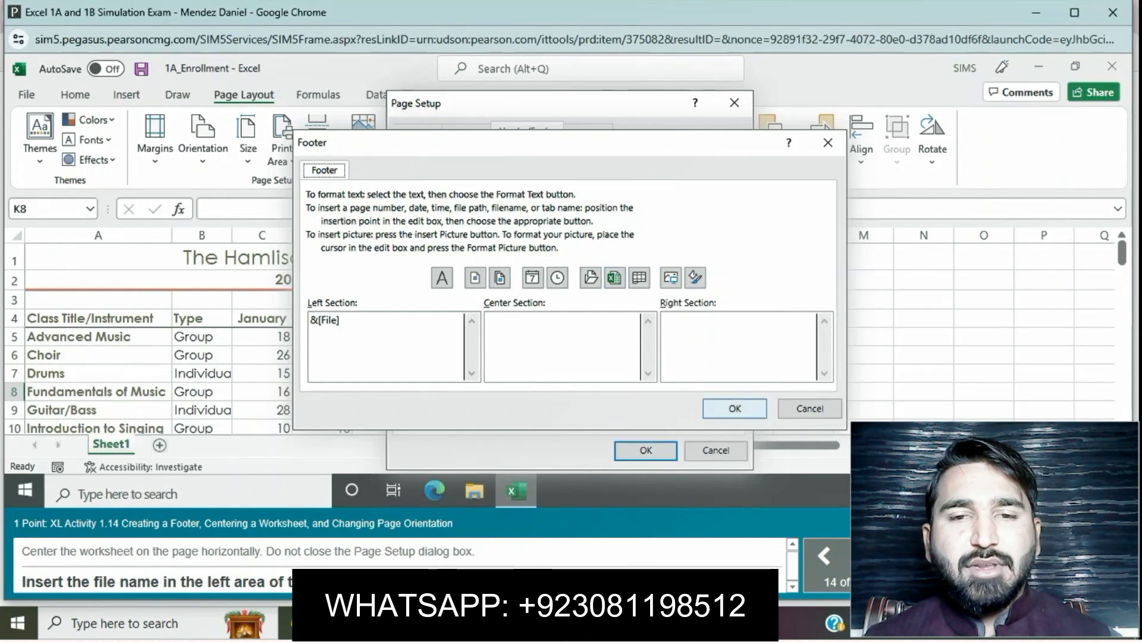
pyautogui.click(734, 409)
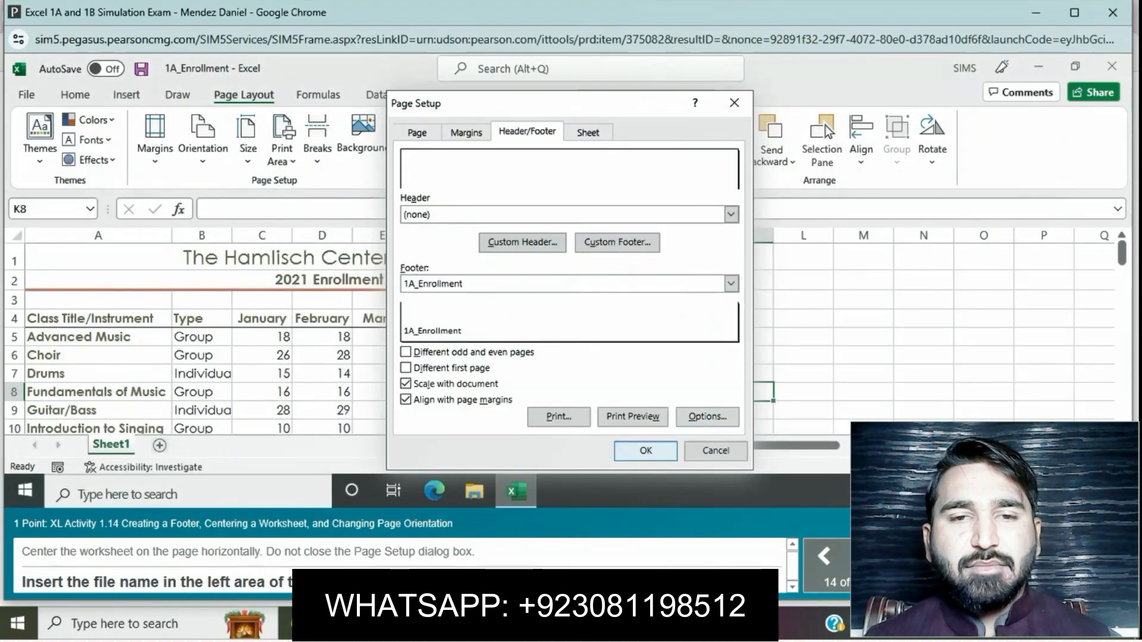
pyautogui.click(646, 451)
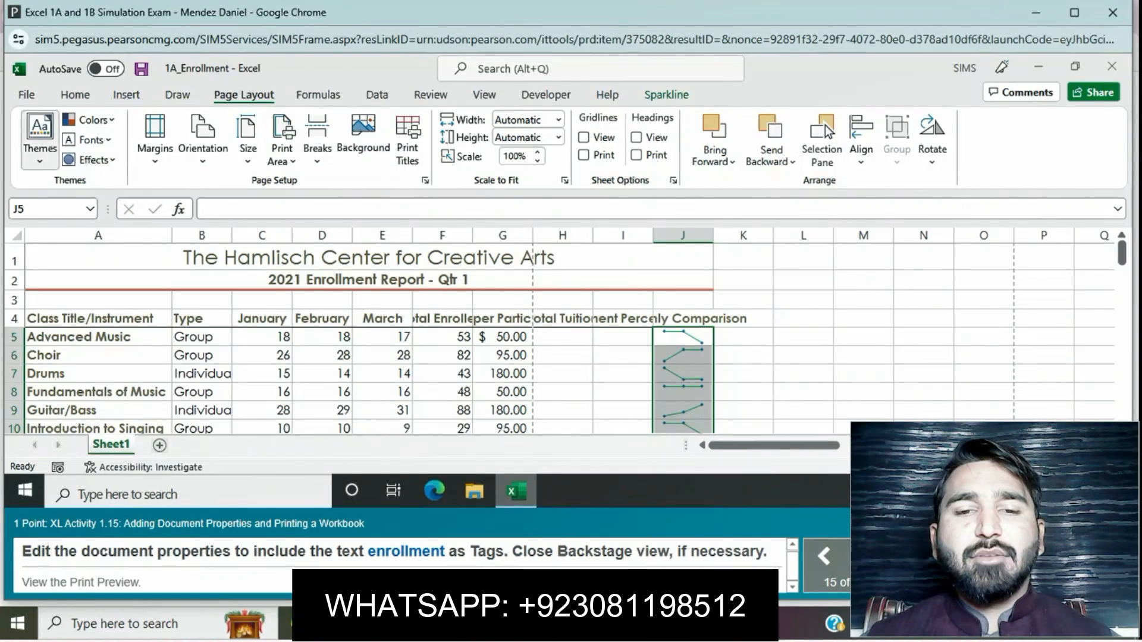
pyautogui.click(26, 95)
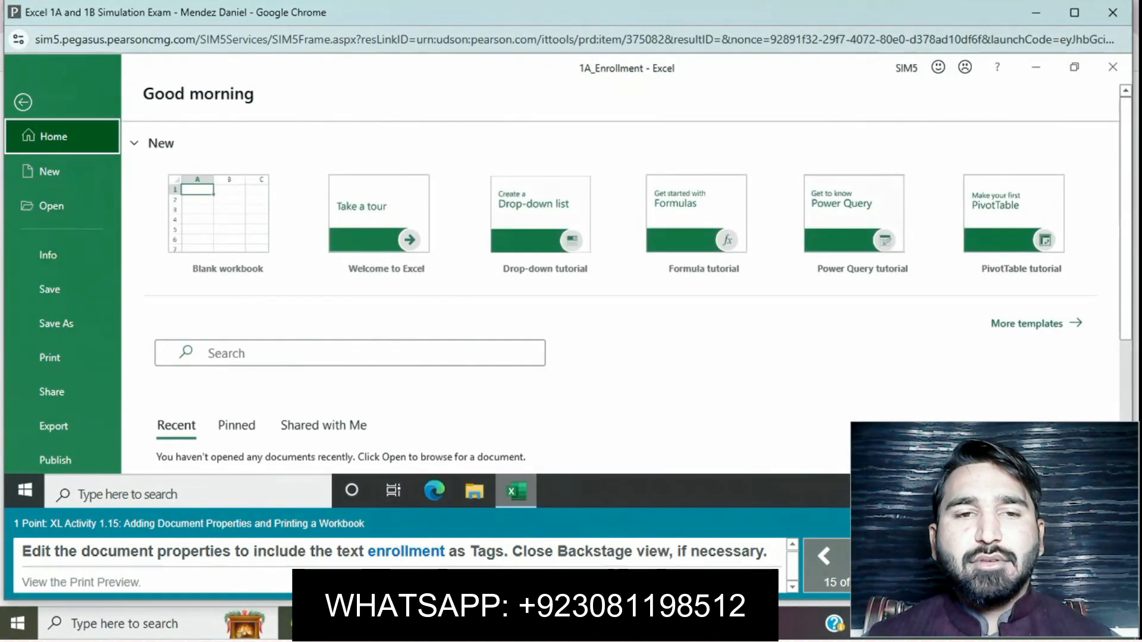
pyautogui.click(49, 255)
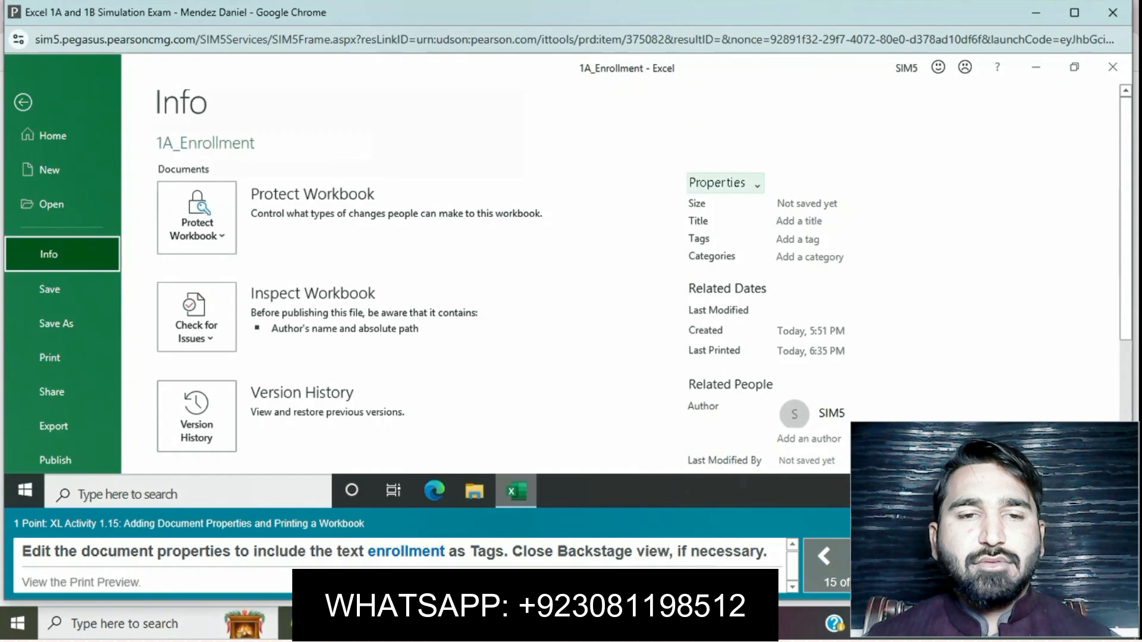
pyautogui.click(723, 183)
pyautogui.click(767, 204)
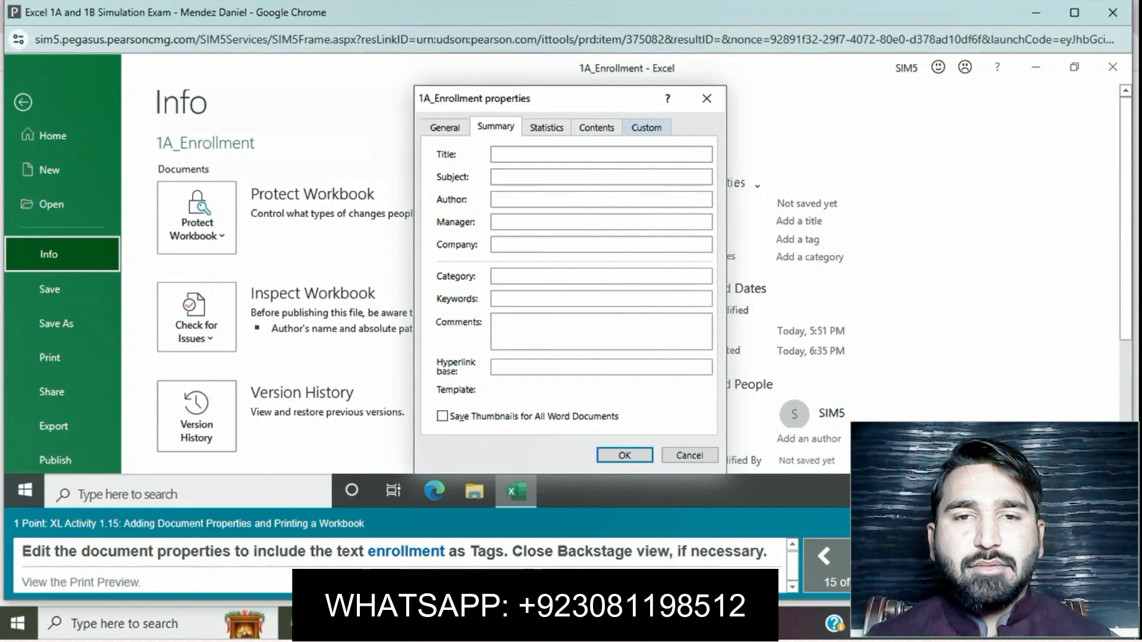
pyautogui.click(706, 99)
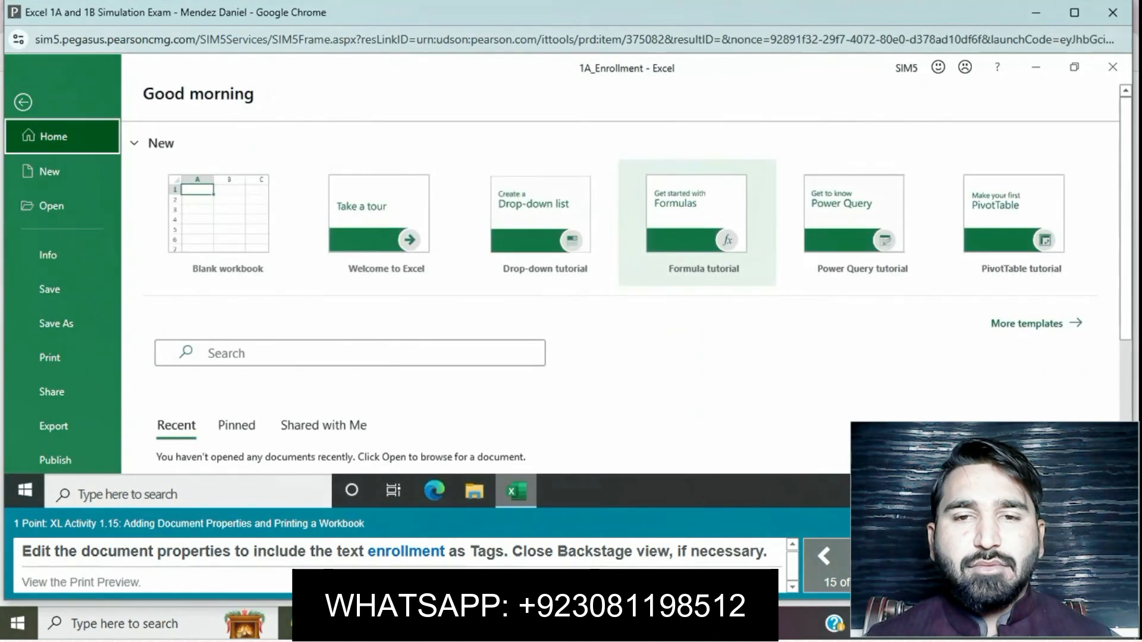
# Add the tag "enrollment" to the workbook's document properties and return to the worksheet.
pyautogui.click(62, 255)
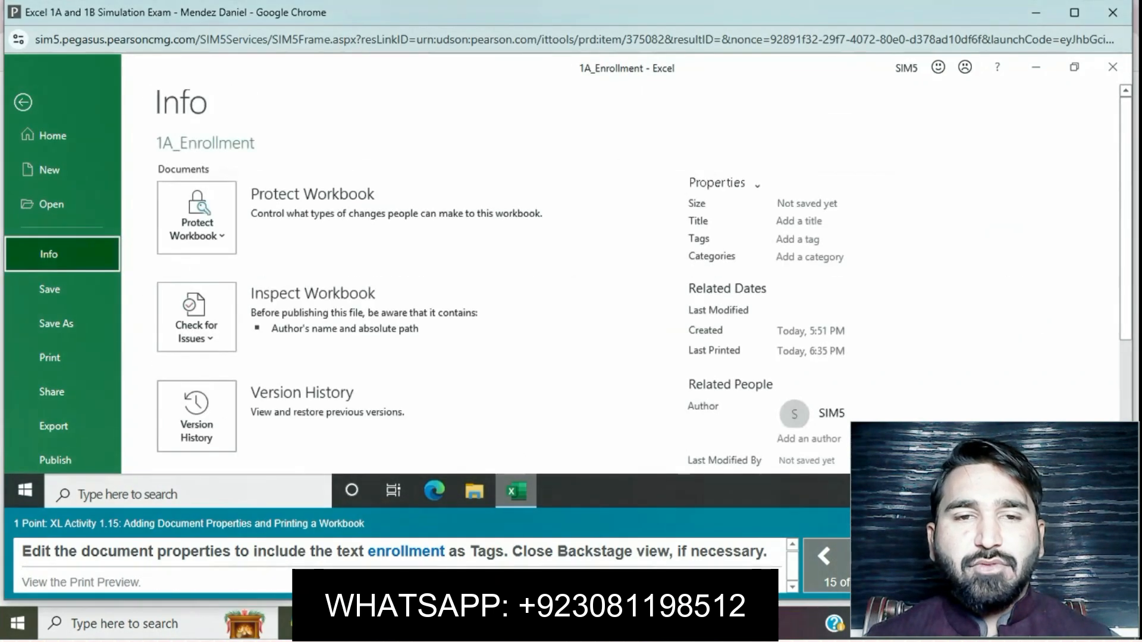
pyautogui.click(798, 239)
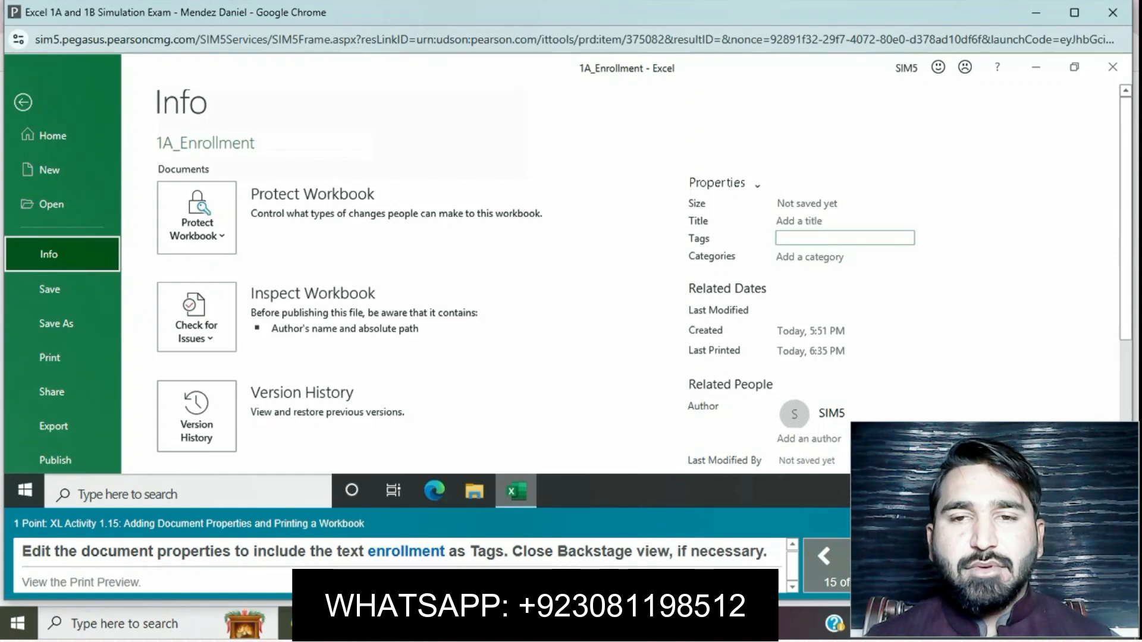
pyautogui.write('enrollment')
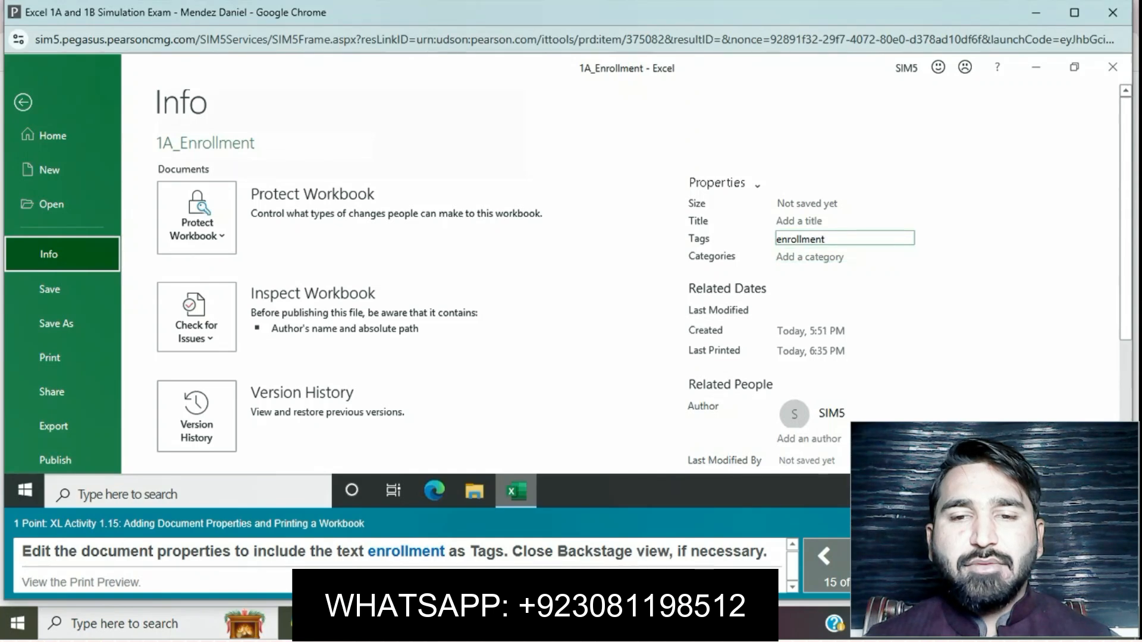
pyautogui.click(22, 102)
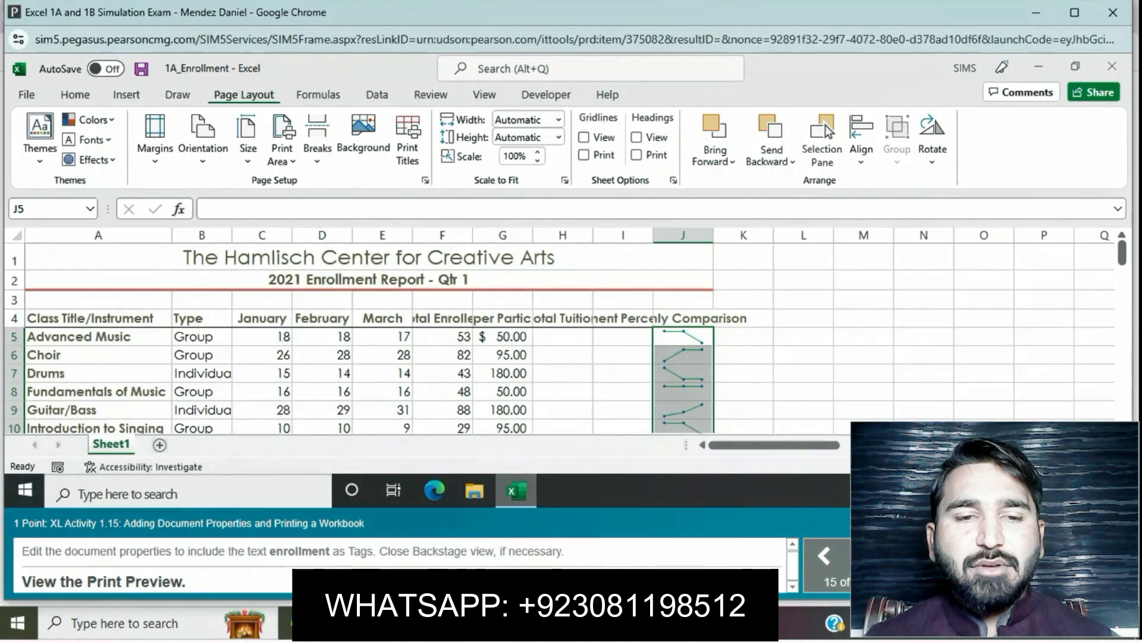
# Show the worksheet's Print Preview from the Page Setup dialog.
pyautogui.click(484, 94)
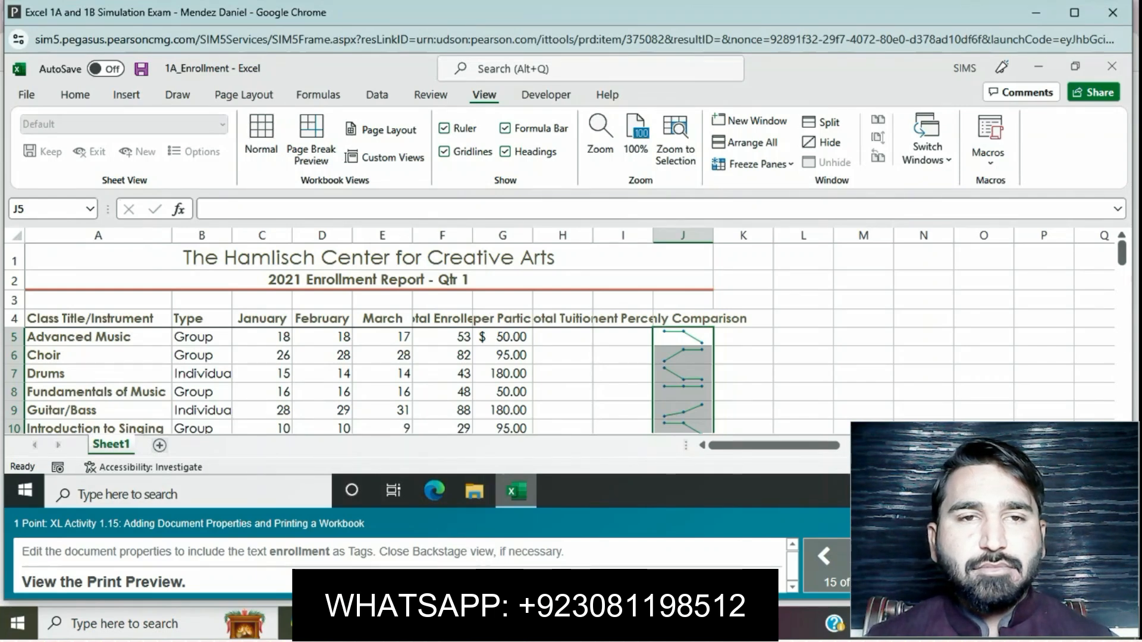
pyautogui.click(431, 95)
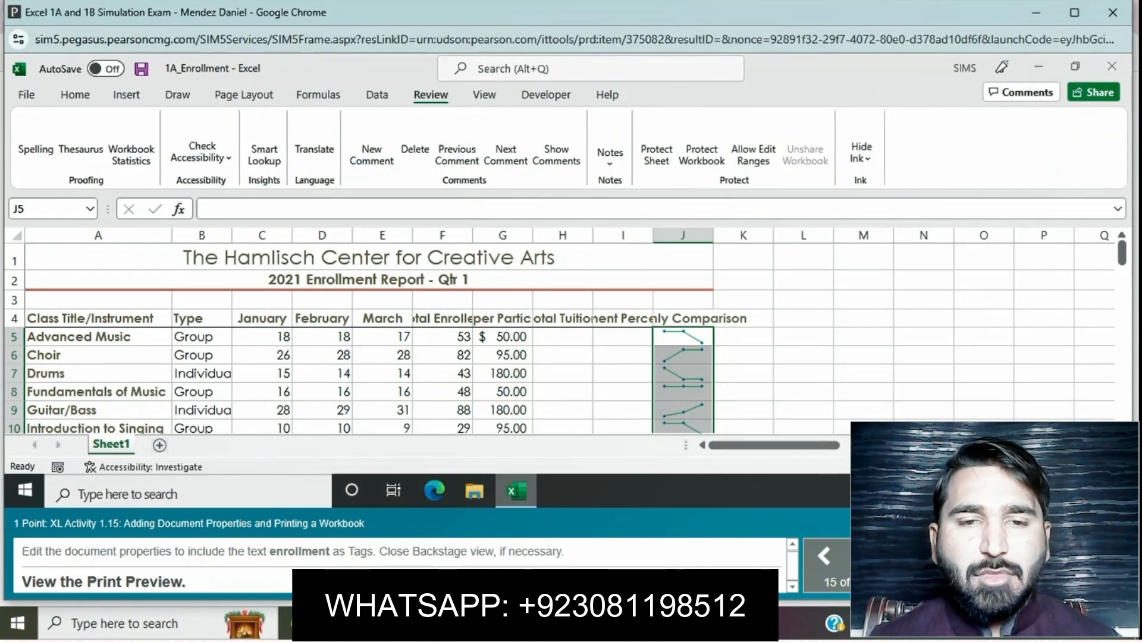
pyautogui.click(244, 95)
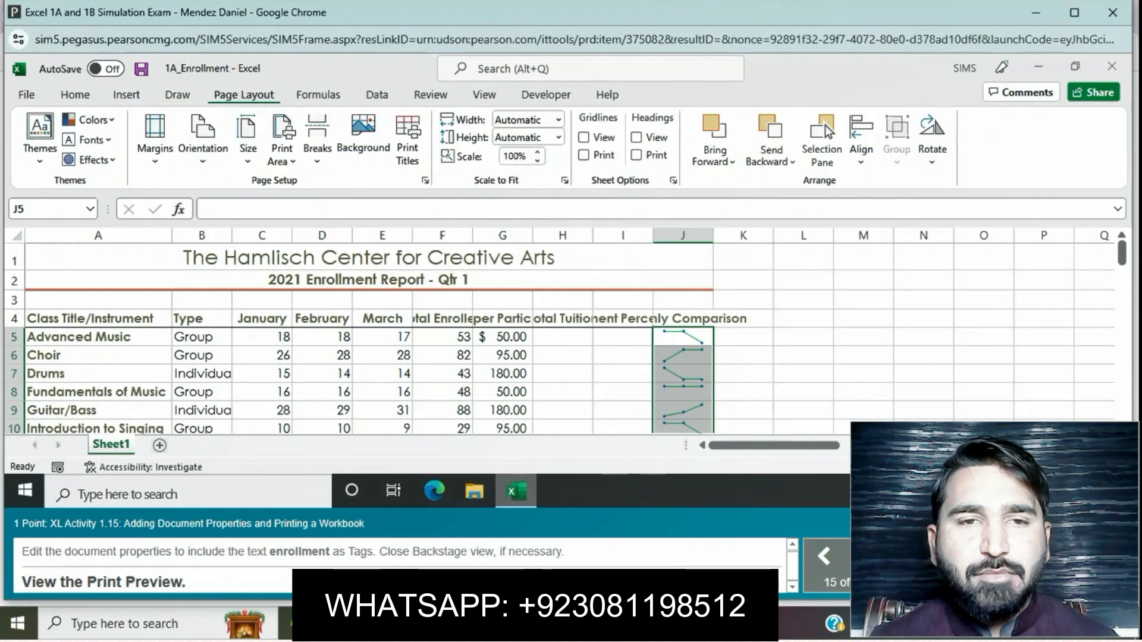
pyautogui.click(155, 140)
pyautogui.click(250, 357)
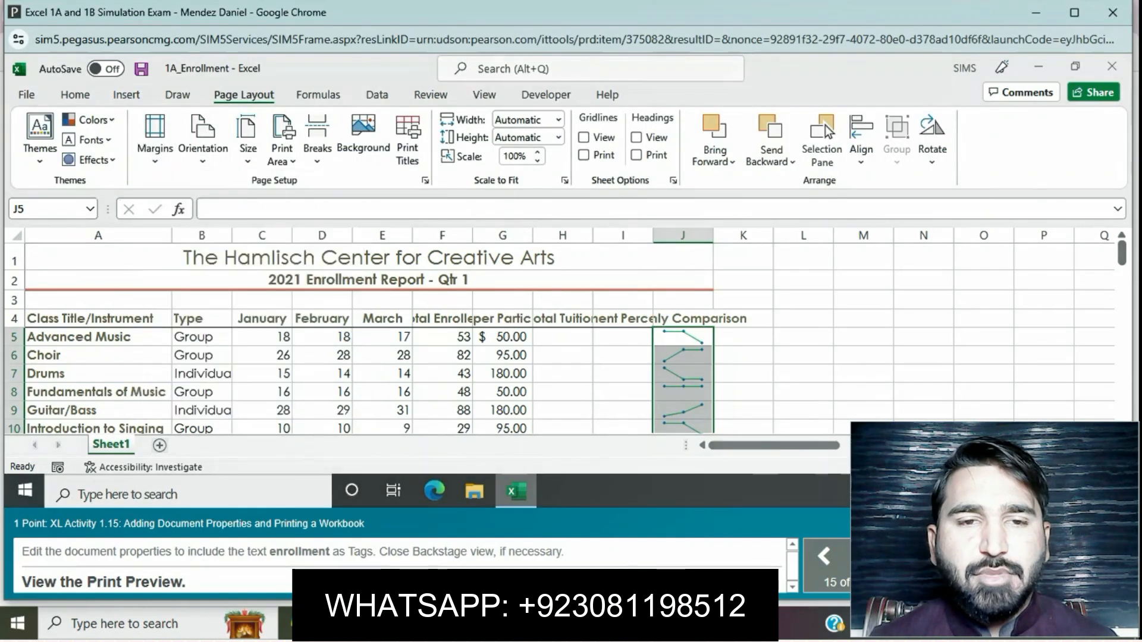
pyautogui.click(632, 414)
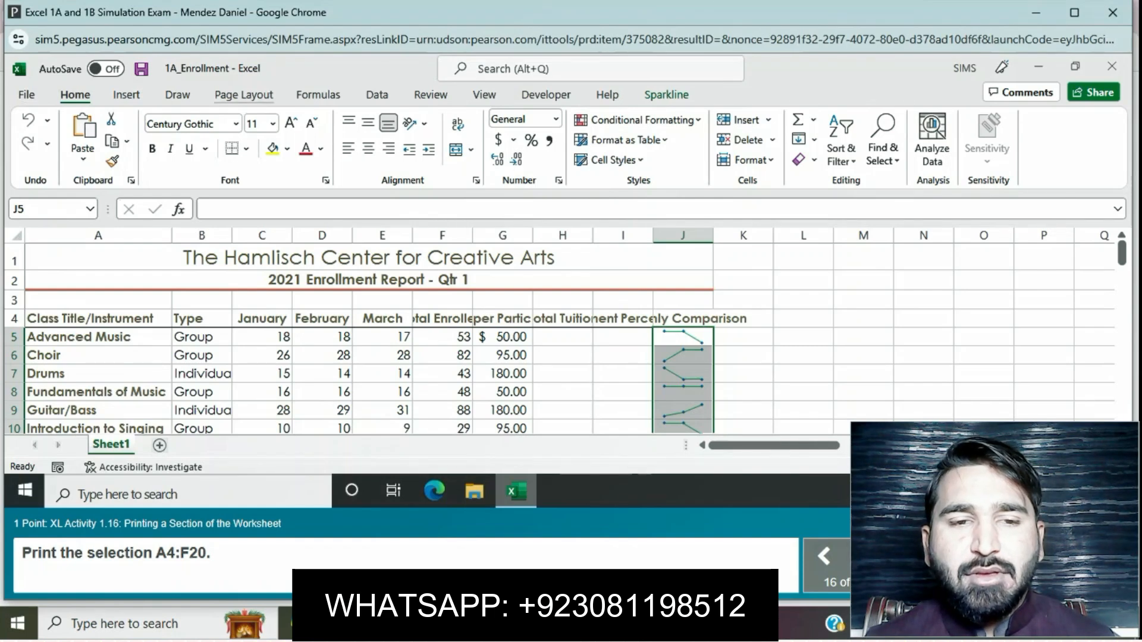
# Select the range A4:F20 and try to set it as the worksheet's print area.
pyautogui.click(244, 96)
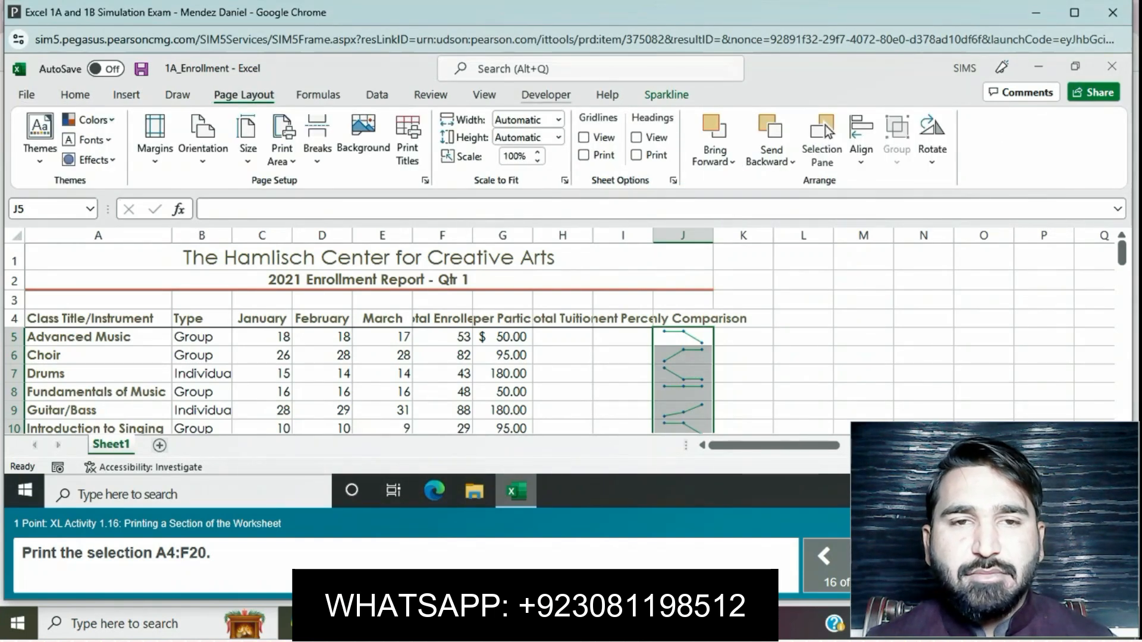
pyautogui.click(485, 95)
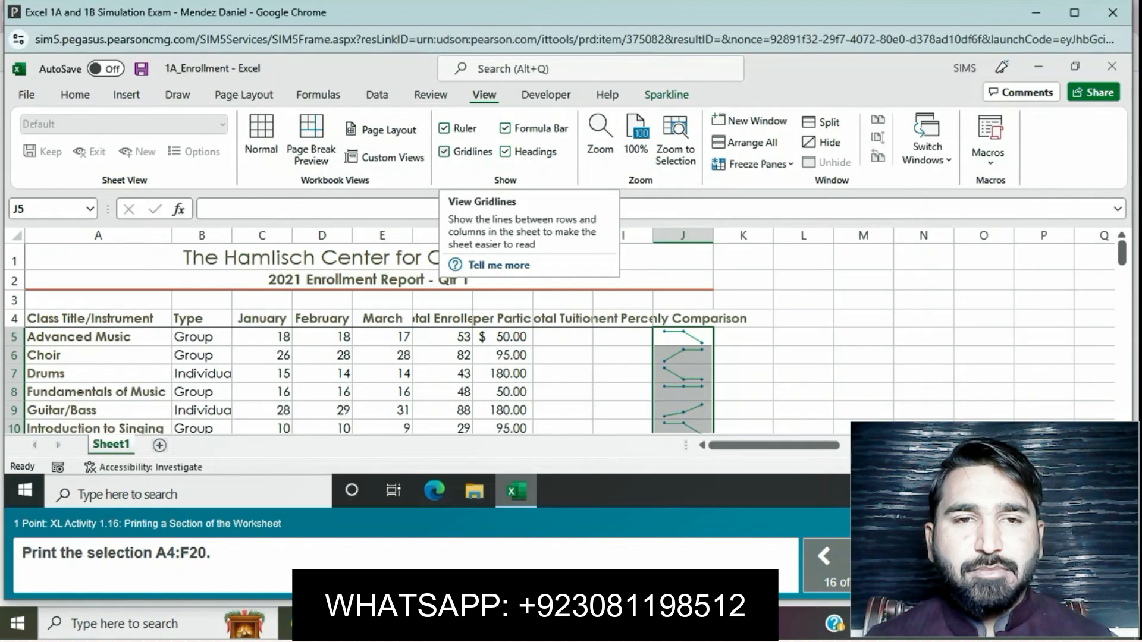
pyautogui.click(244, 95)
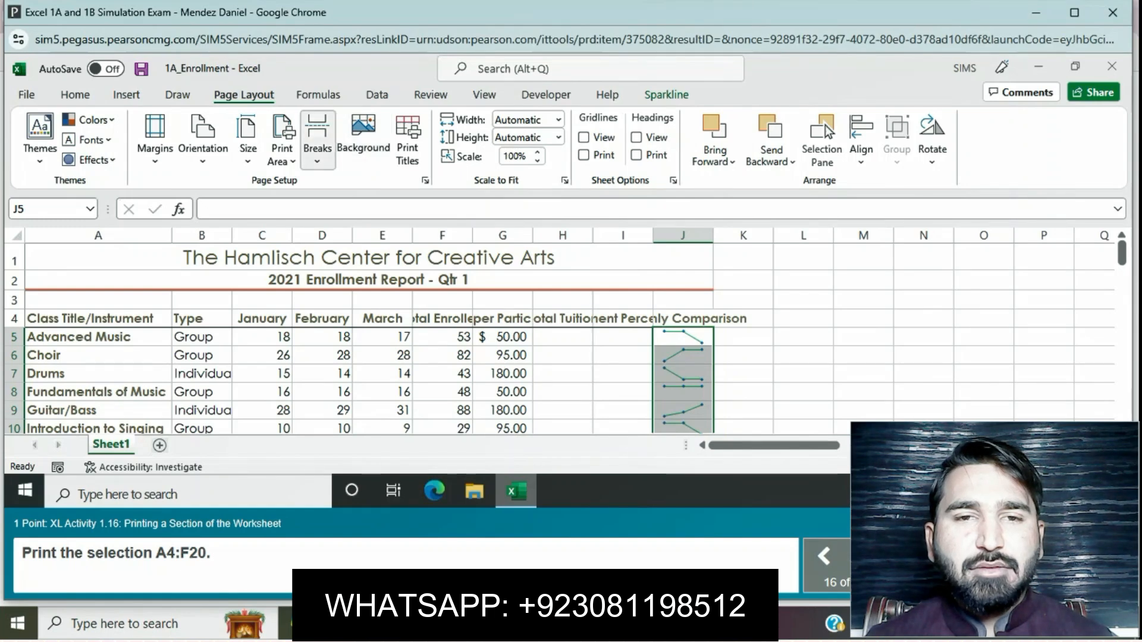
pyautogui.click(282, 148)
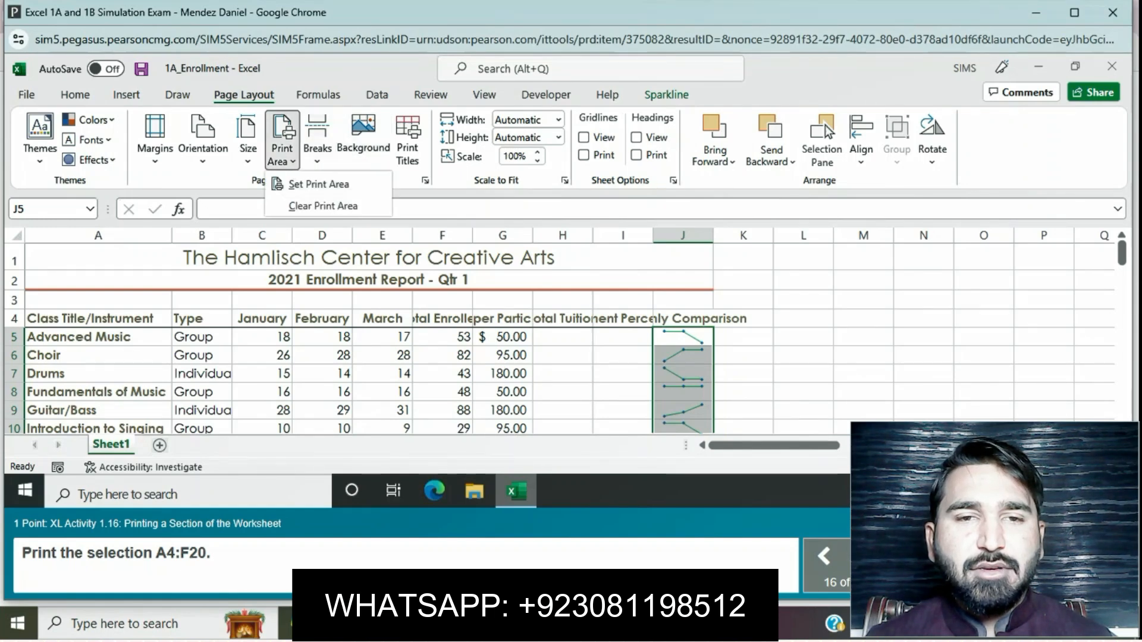
pyautogui.click(99, 319)
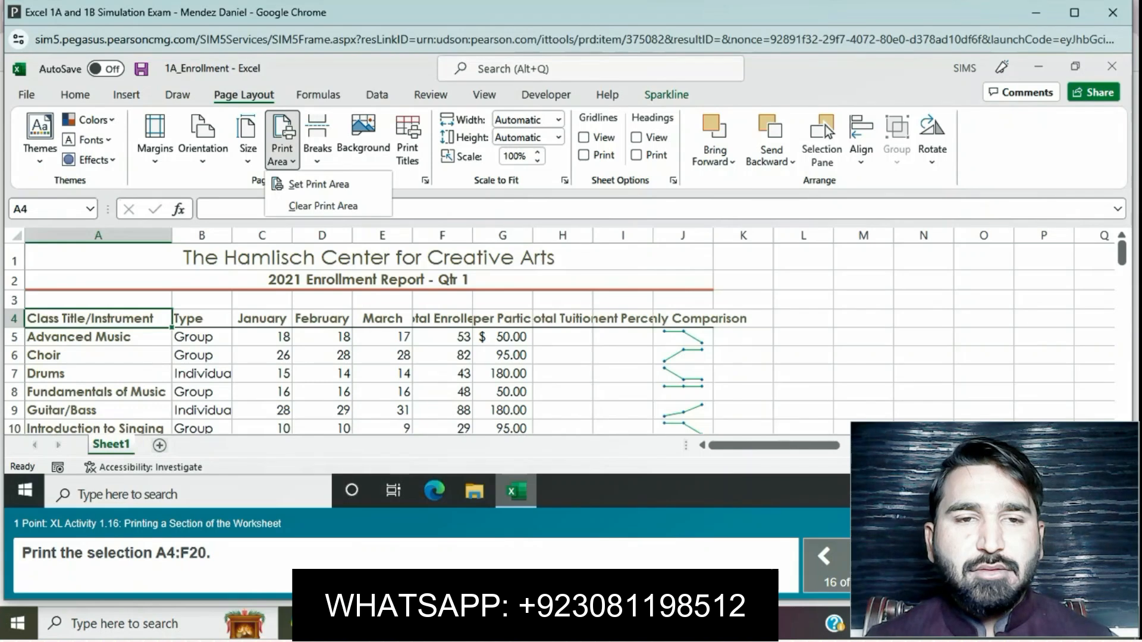
pyautogui.moveTo(99, 319); pyautogui.dragTo(442, 419)
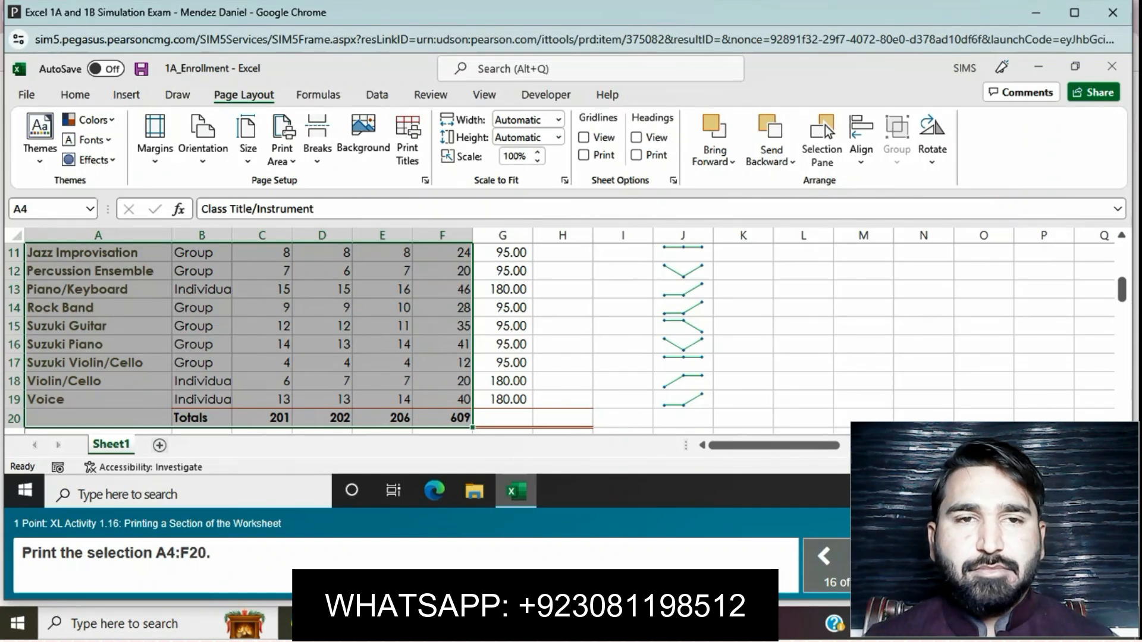
pyautogui.click(282, 154)
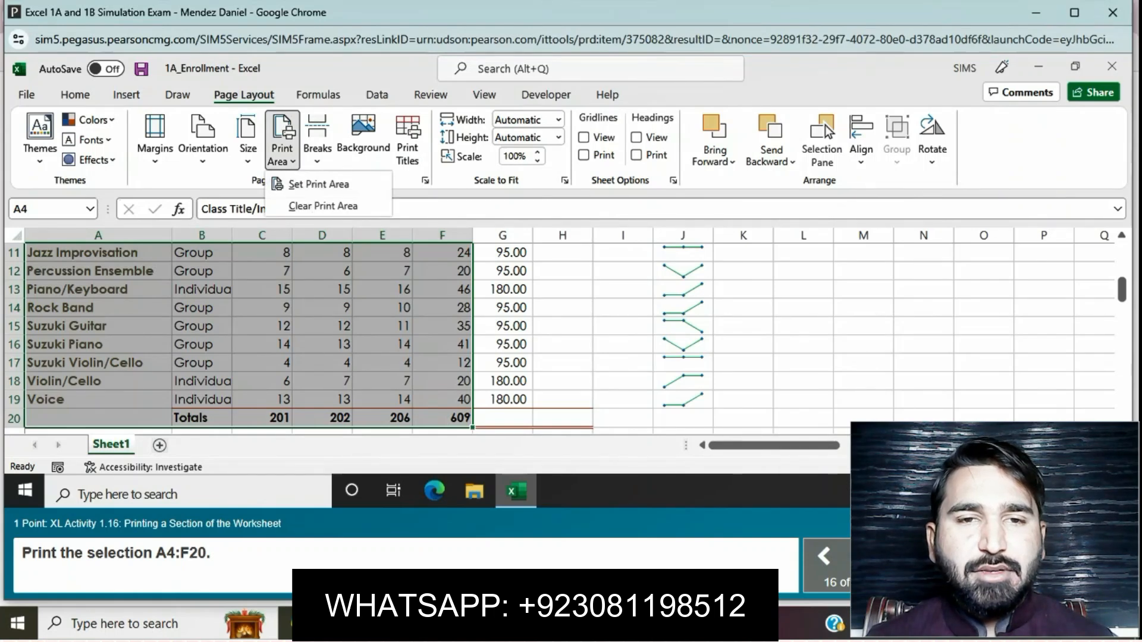
pyautogui.click(318, 185)
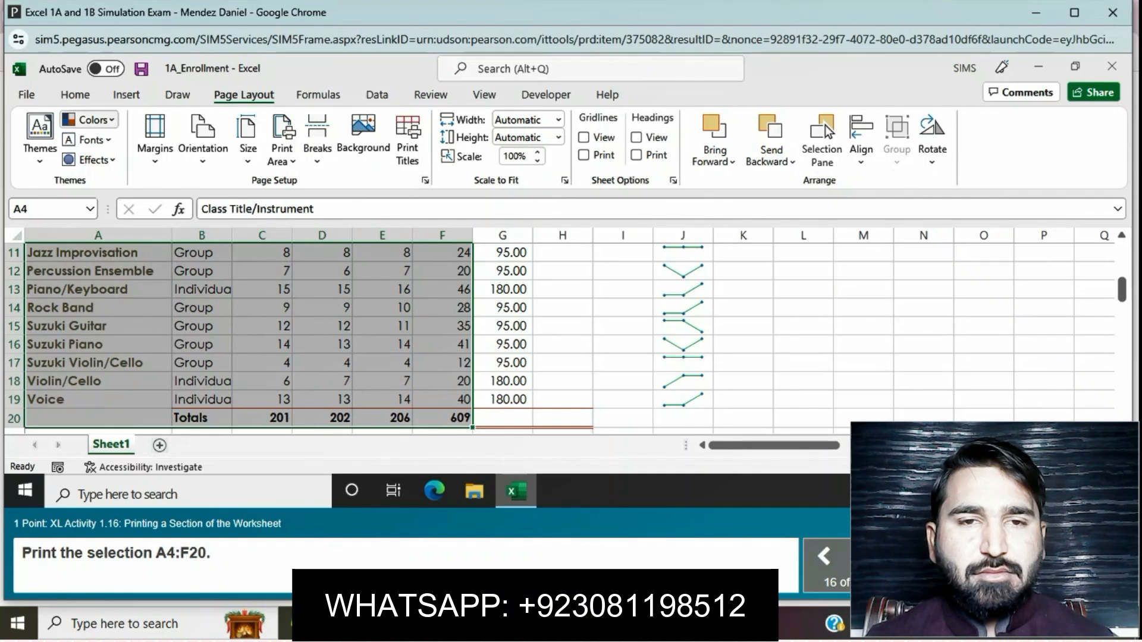
pyautogui.click(27, 95)
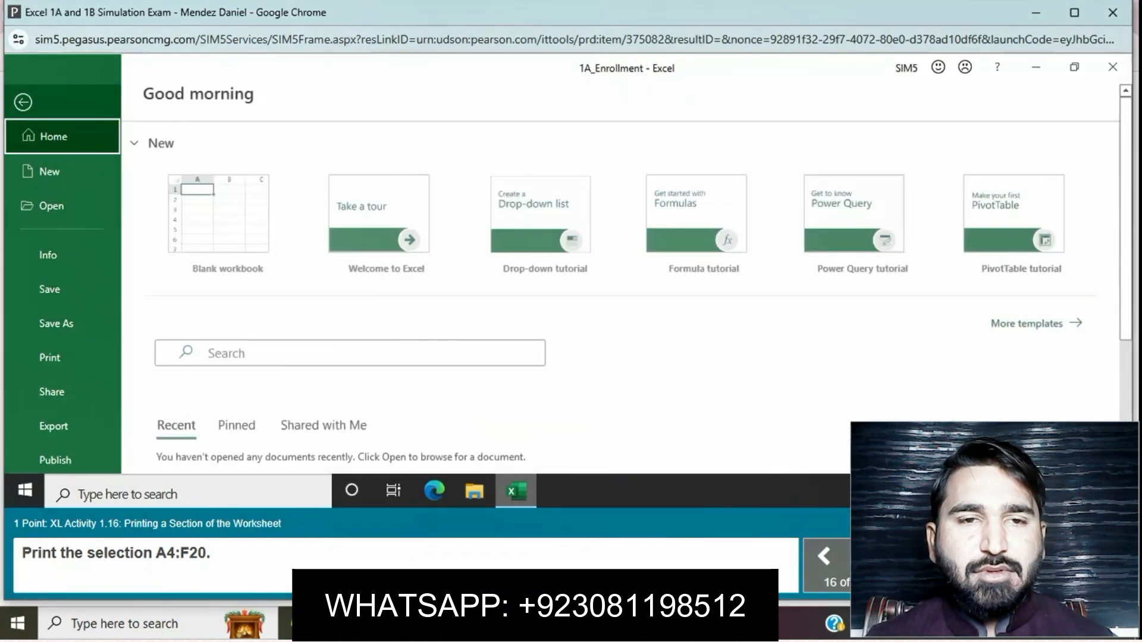
pyautogui.click(49, 254)
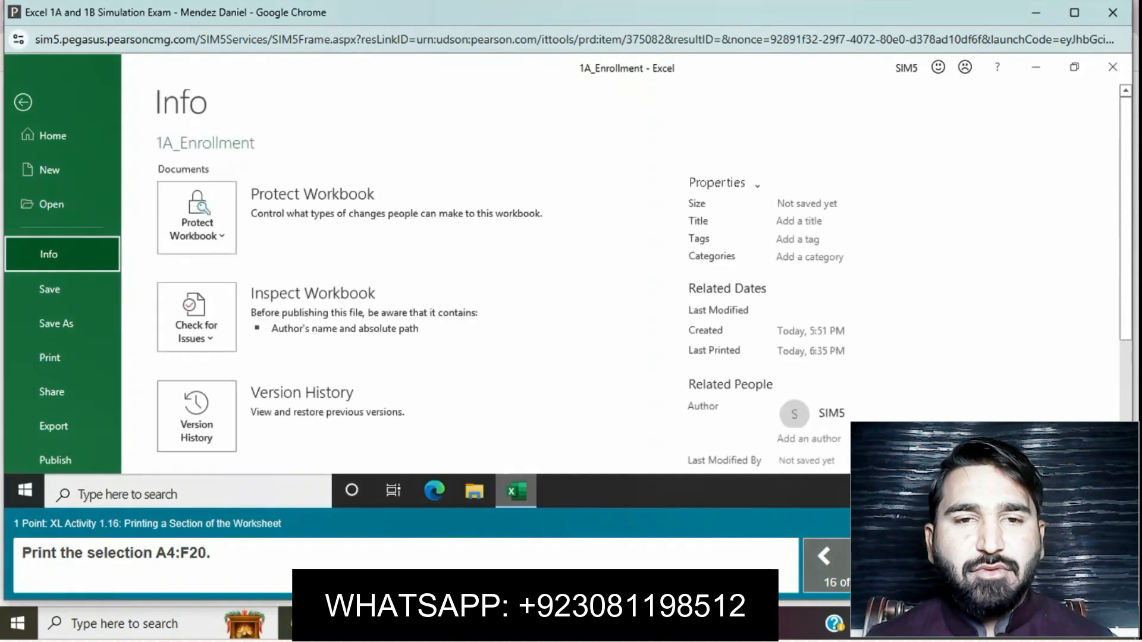
pyautogui.click(51, 358)
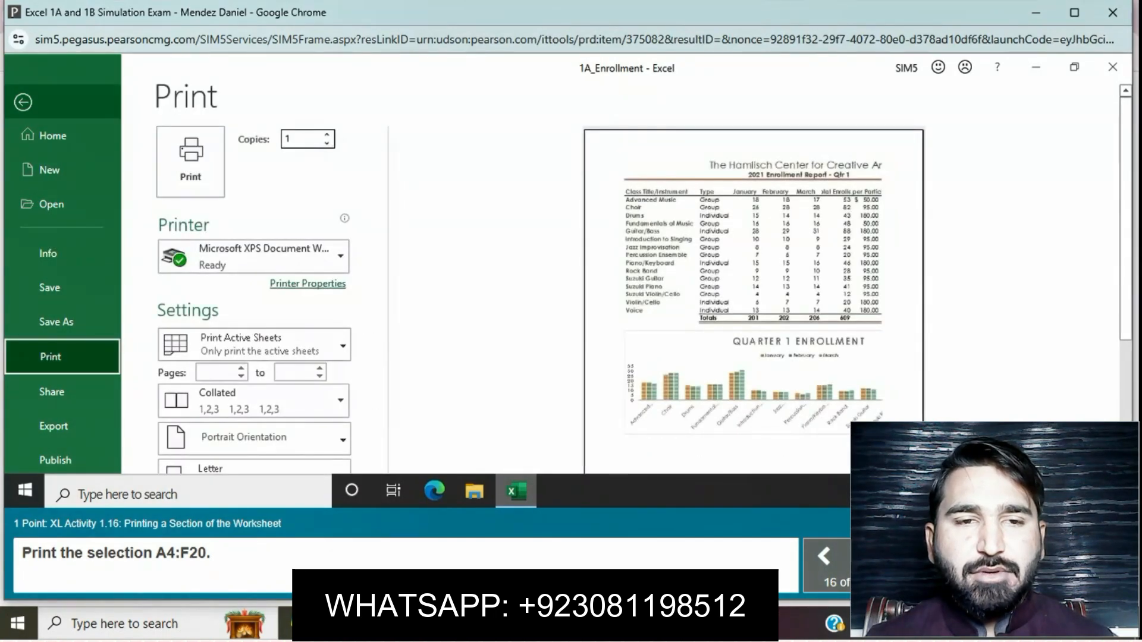
pyautogui.click(23, 102)
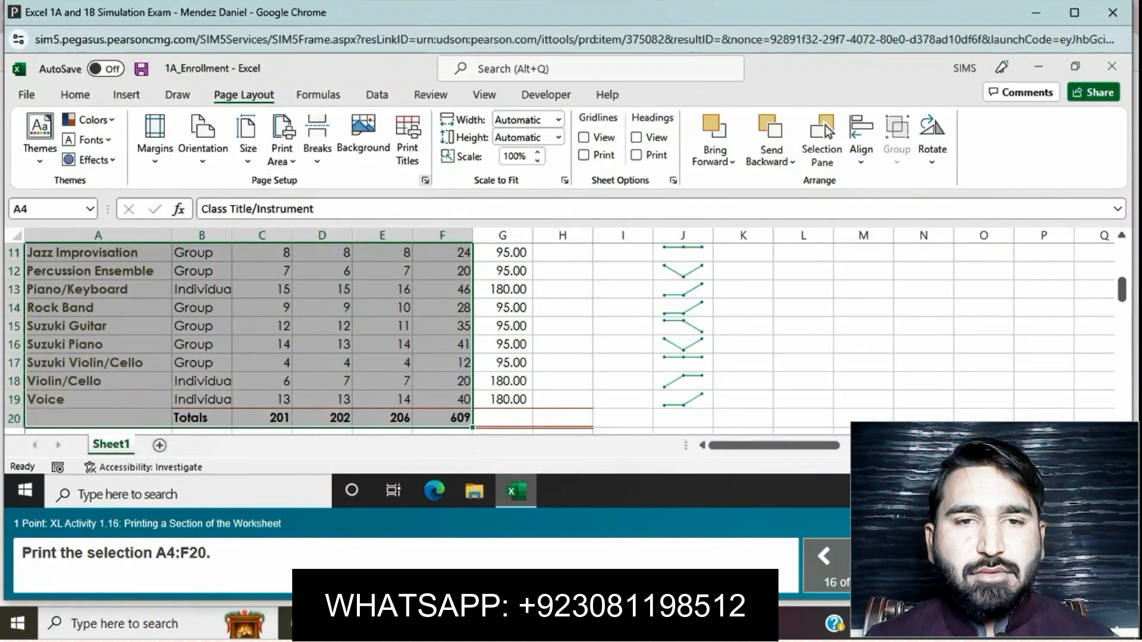
# Open the print settings from Page Setup, try to print with the range A4:F20 selected, and return to the worksheet.
pyautogui.click(425, 180)
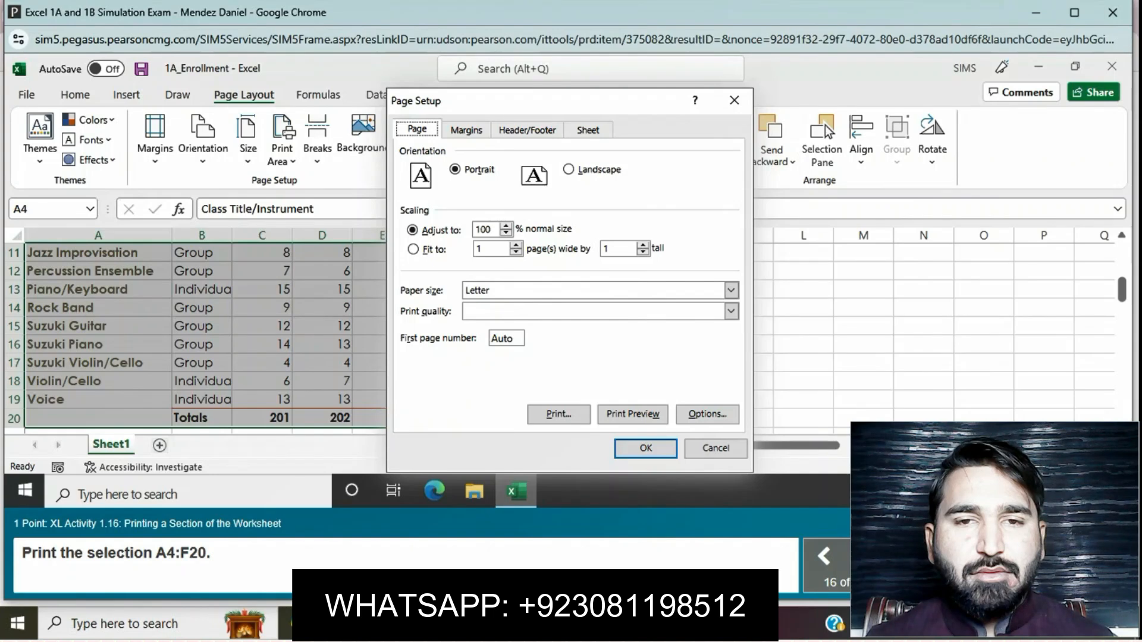
pyautogui.click(559, 414)
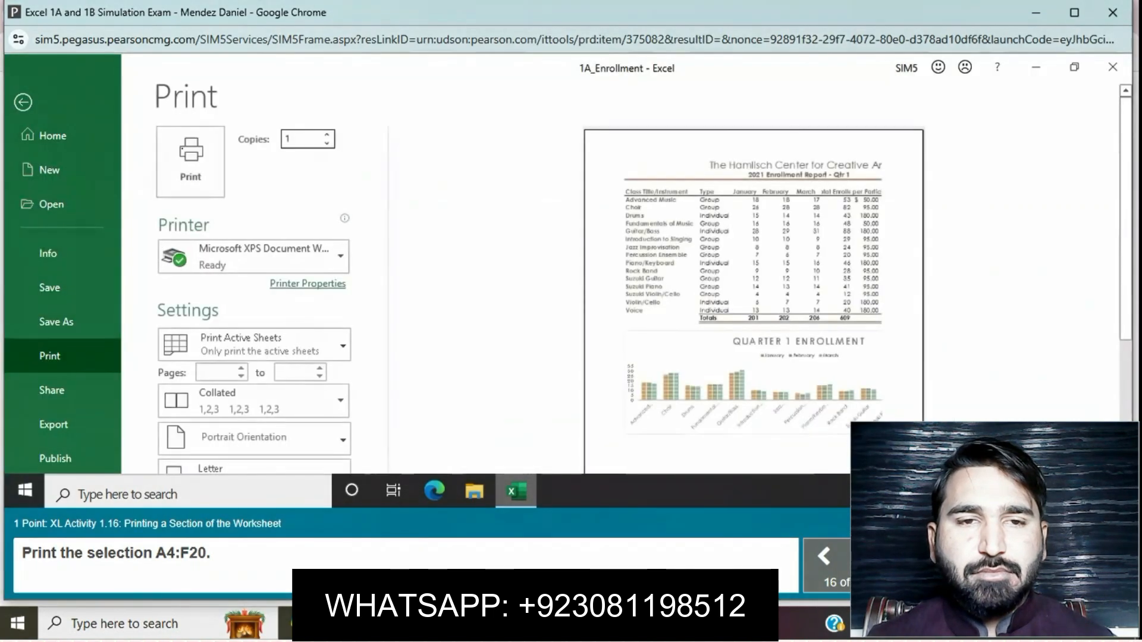
pyautogui.click(190, 161)
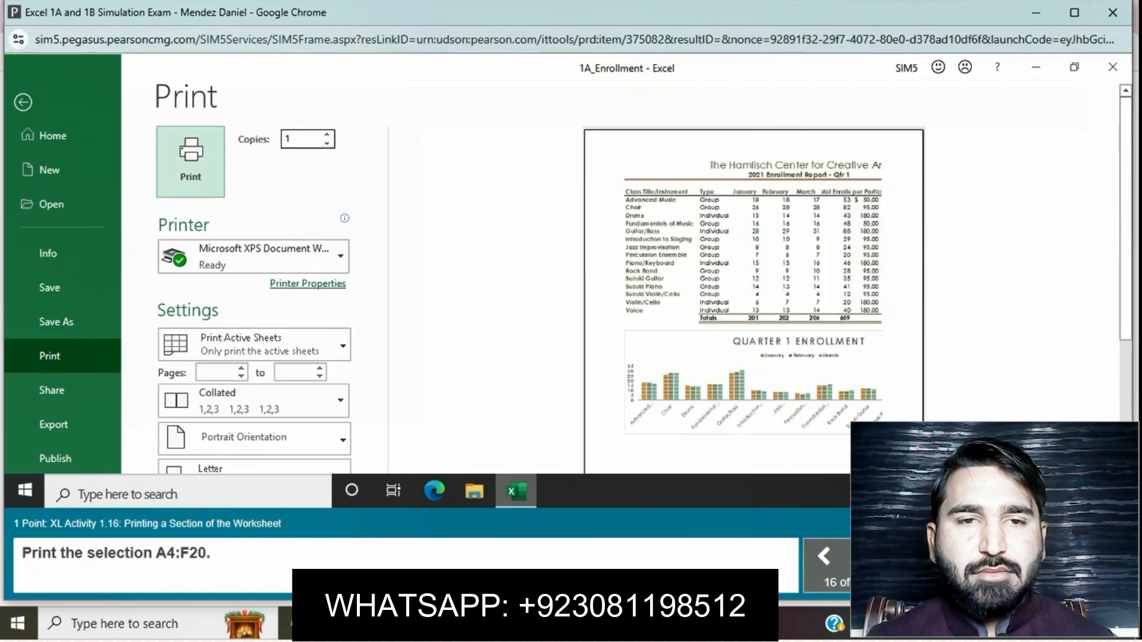
pyautogui.click(23, 102)
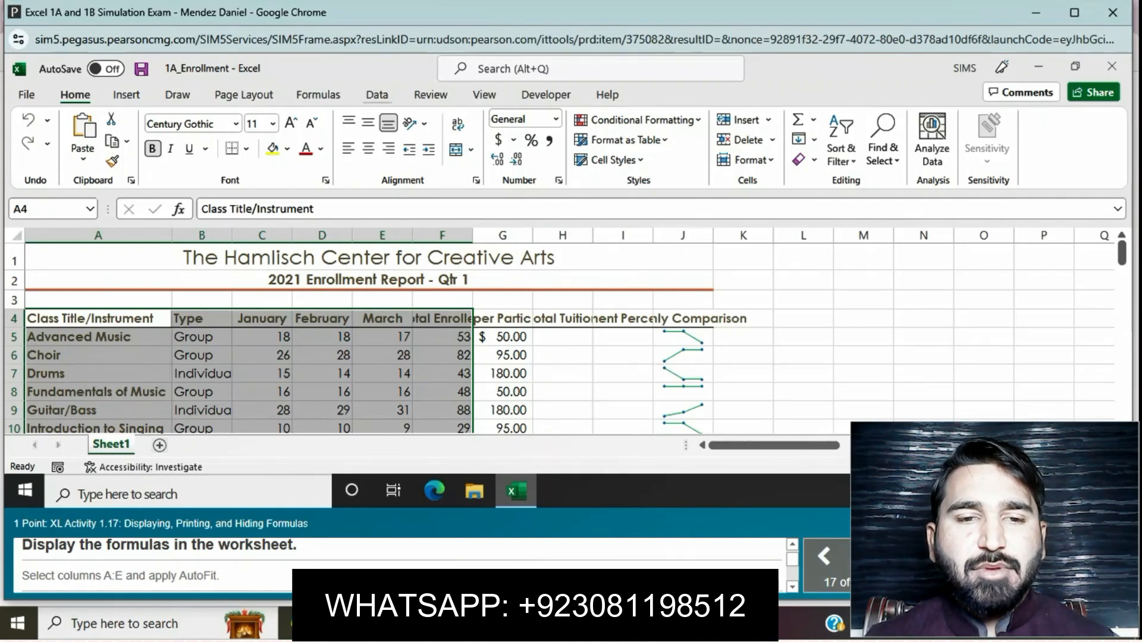
# Display the formulas in the worksheet and AutoFit the width of columns A through E.
pyautogui.click(318, 95)
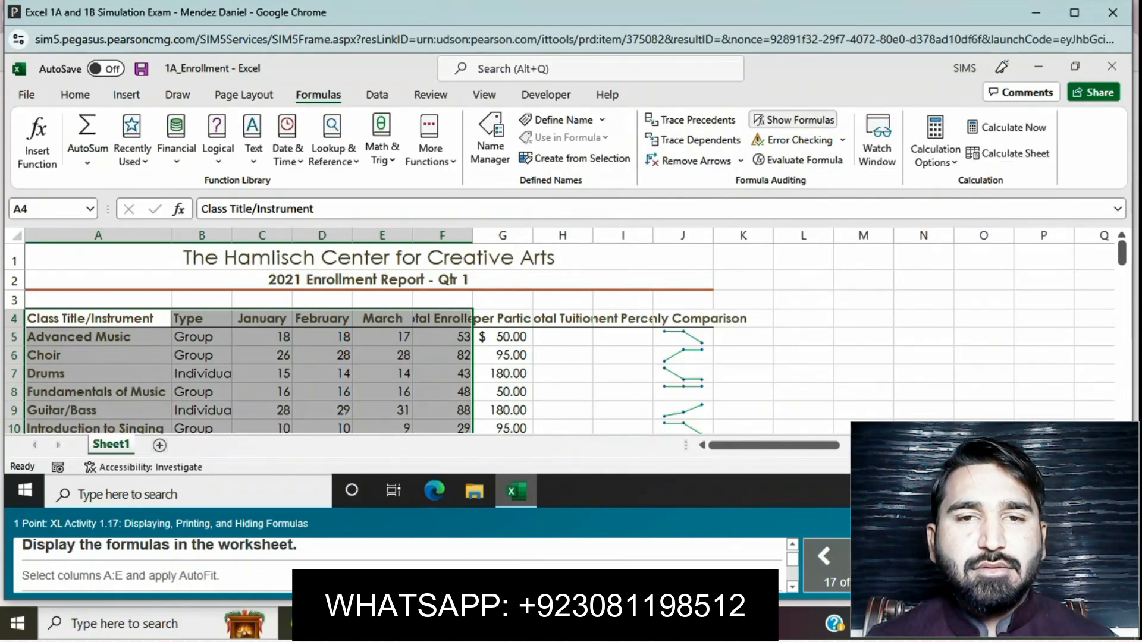
pyautogui.click(794, 119)
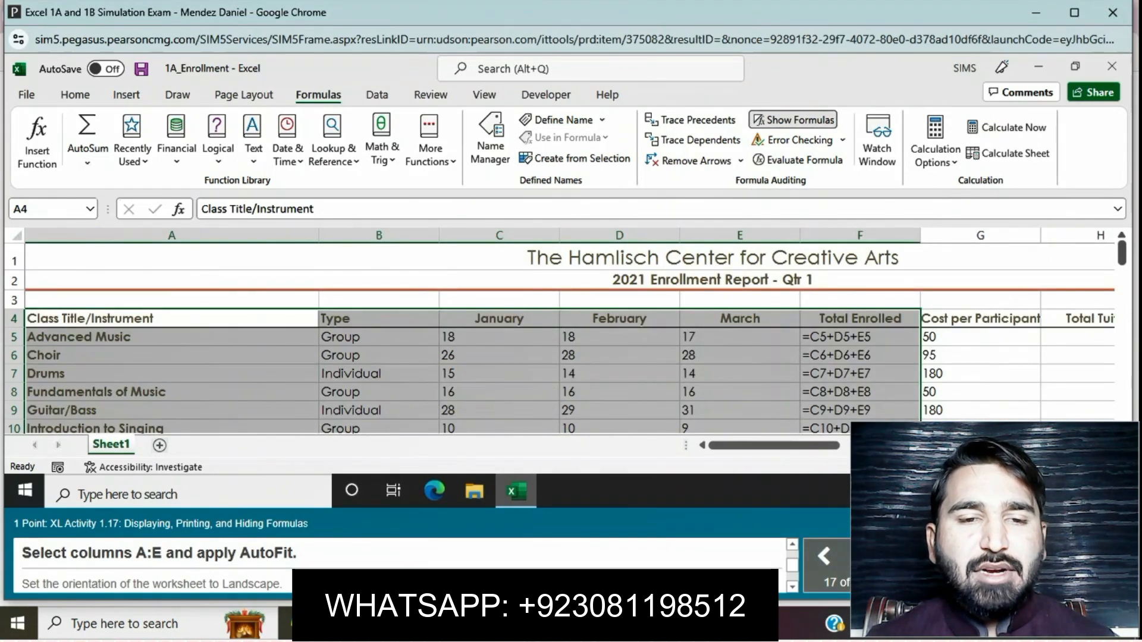
pyautogui.moveTo(171, 236); pyautogui.dragTo(740, 236)
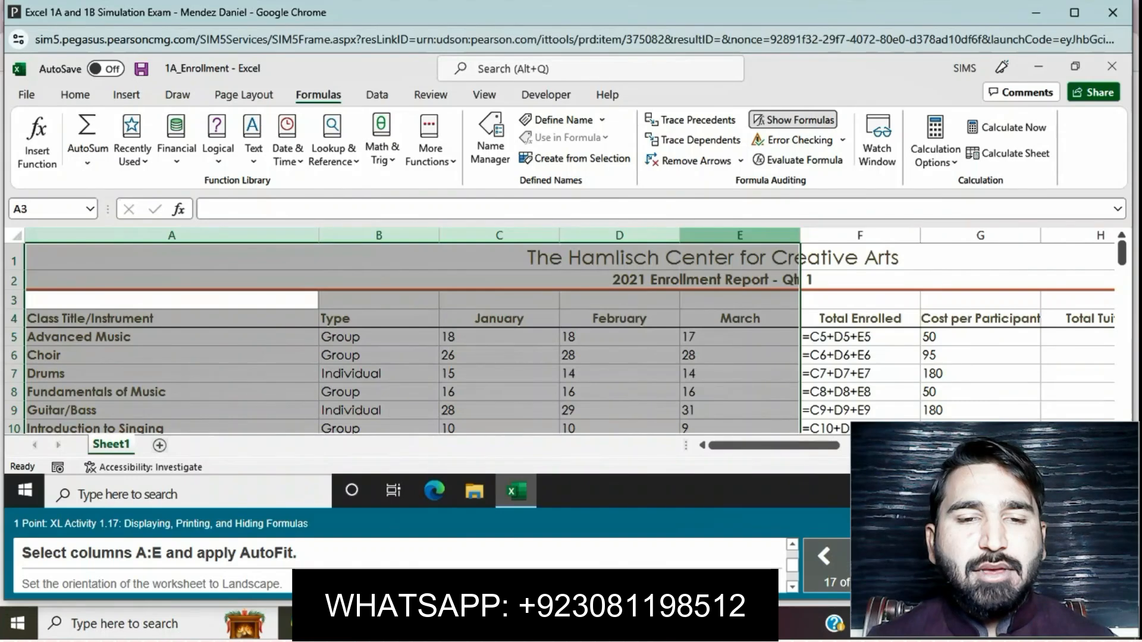
pyautogui.click(75, 95)
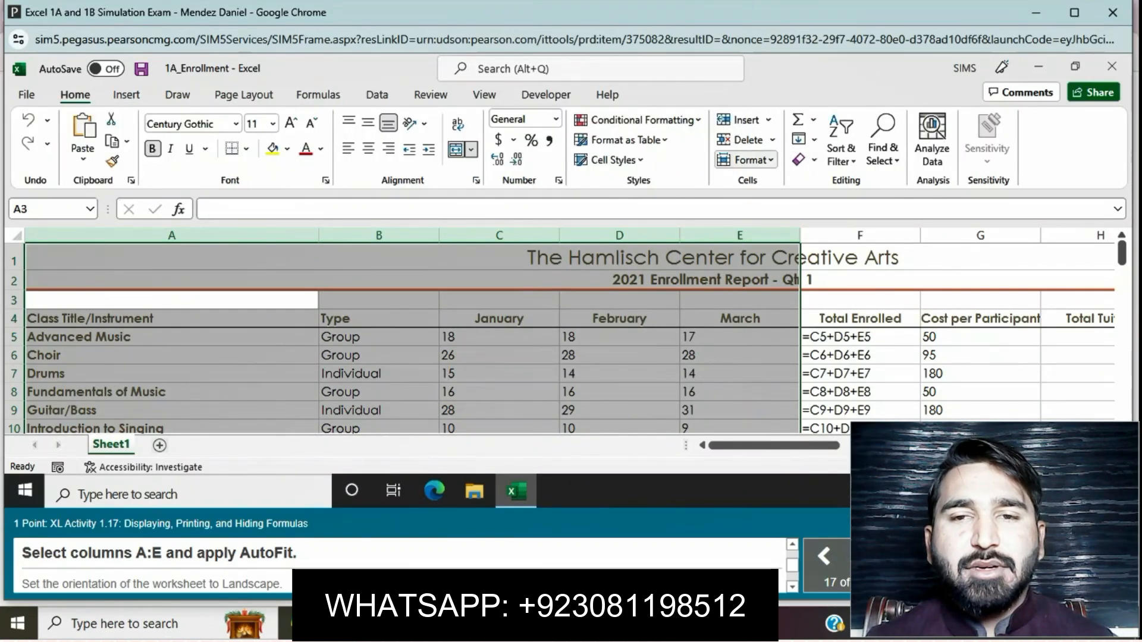
pyautogui.click(746, 160)
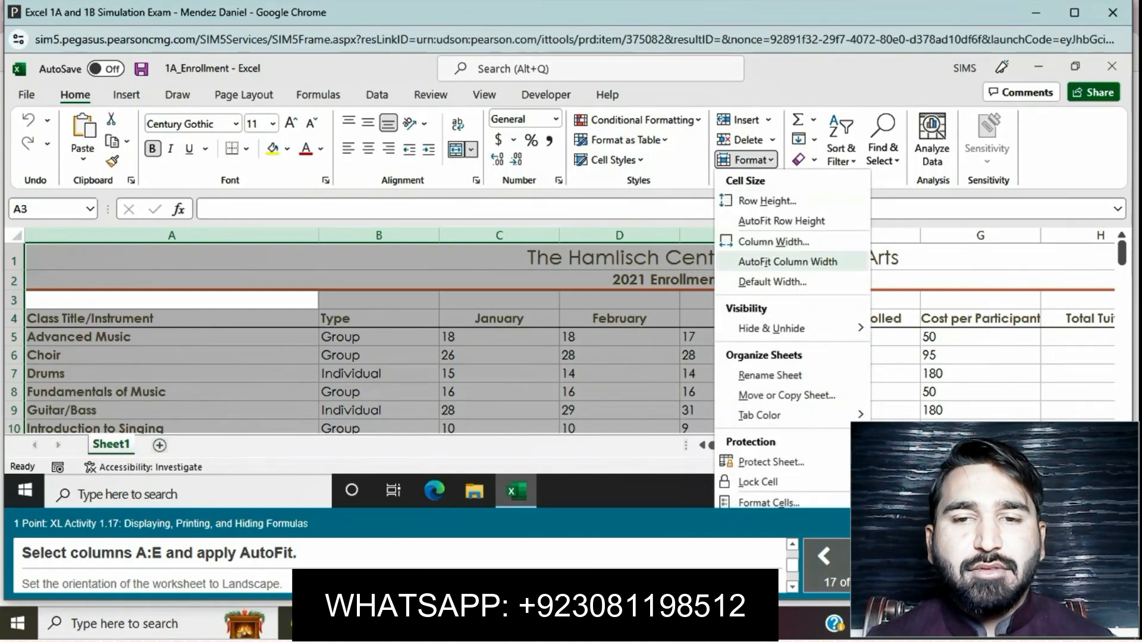
pyautogui.click(787, 262)
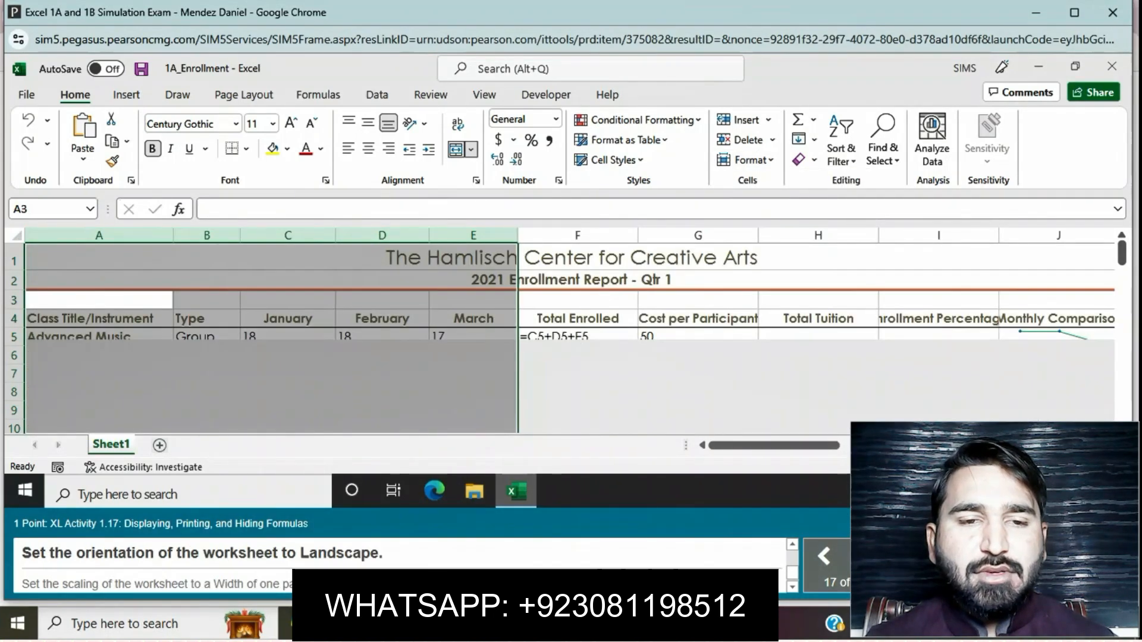
# Set the page orientation of the worksheet to Landscape.
pyautogui.click(244, 95)
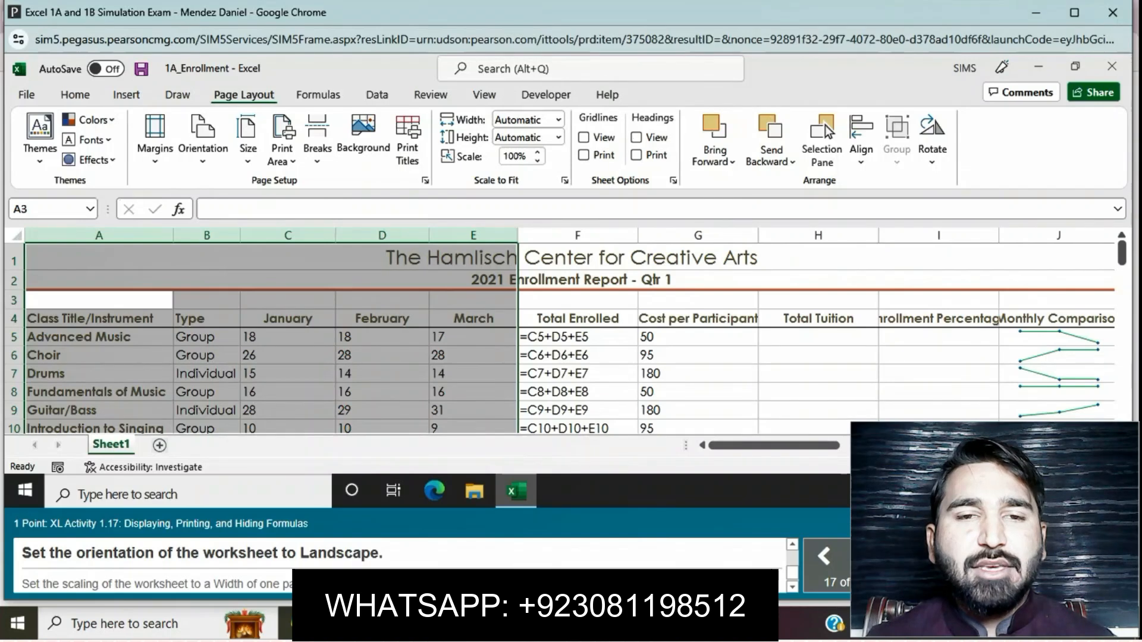
pyautogui.click(203, 142)
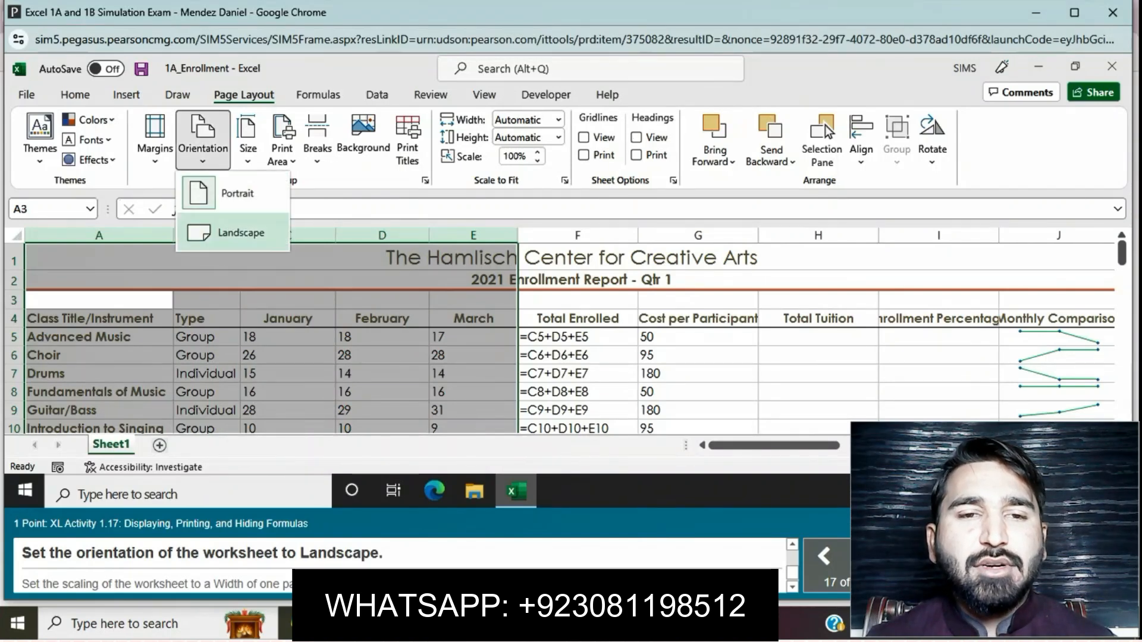
pyautogui.click(238, 232)
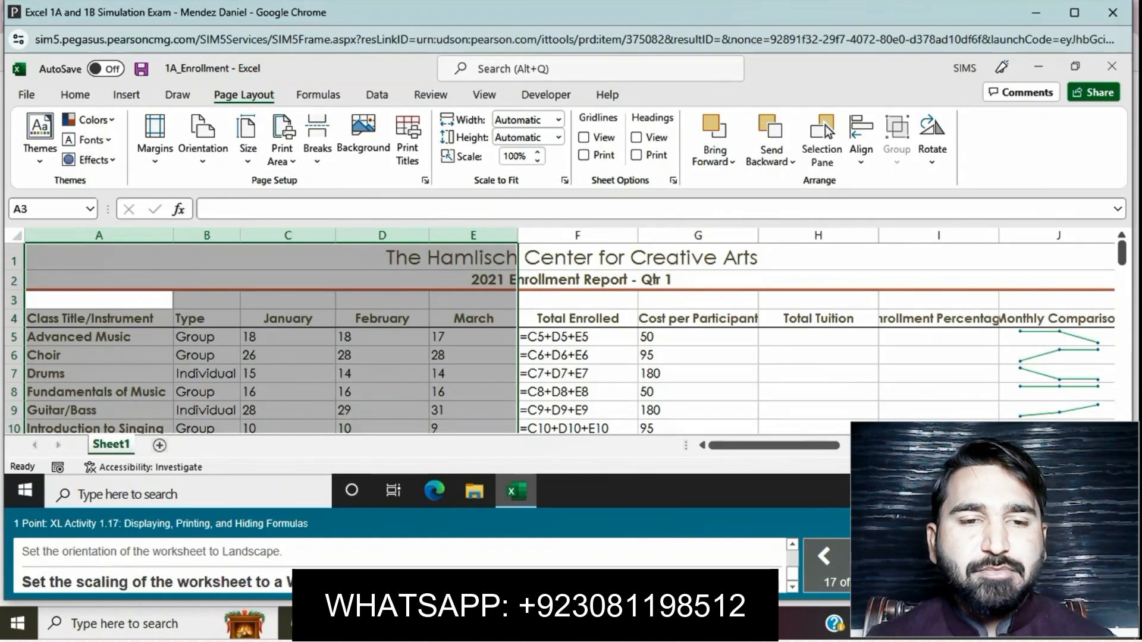
pyautogui.click(564, 180)
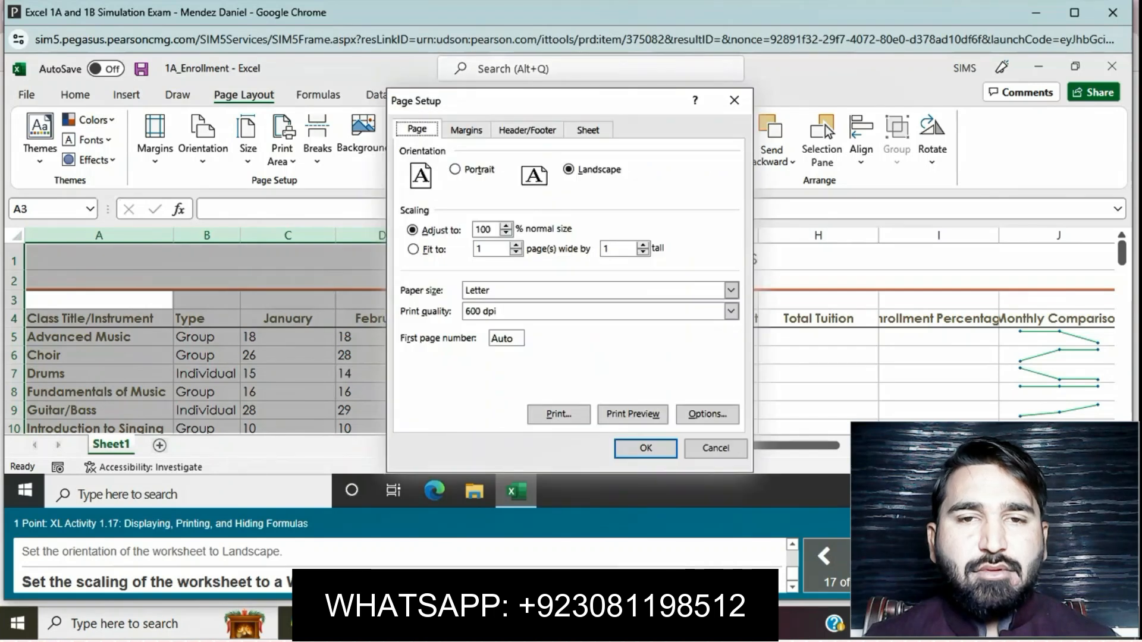
pyautogui.click(414, 249)
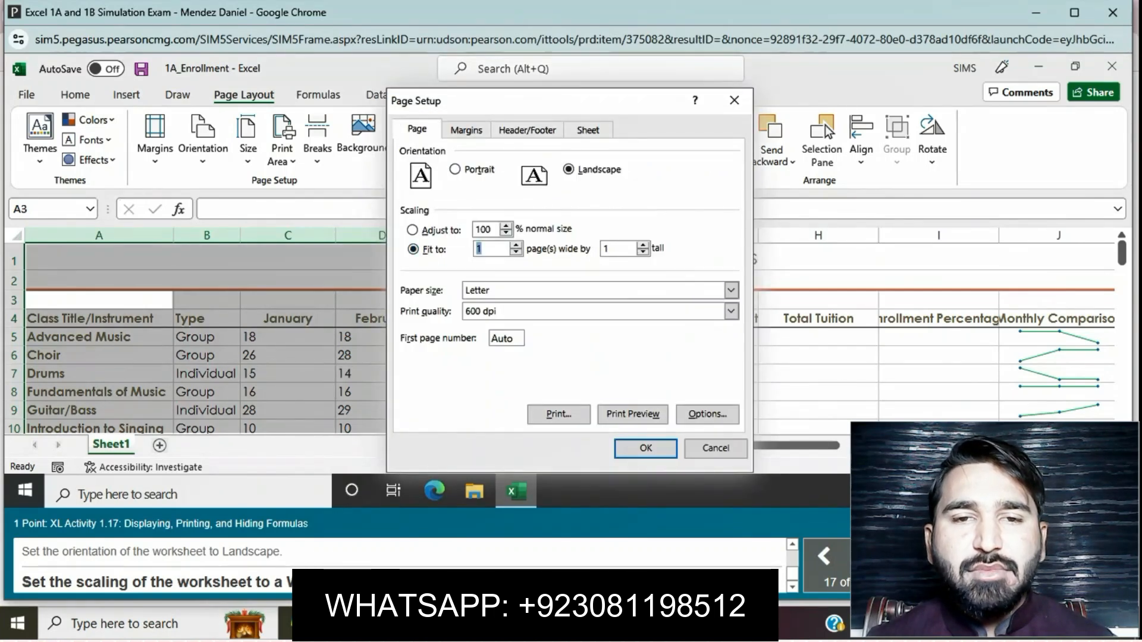
pyautogui.click(645, 448)
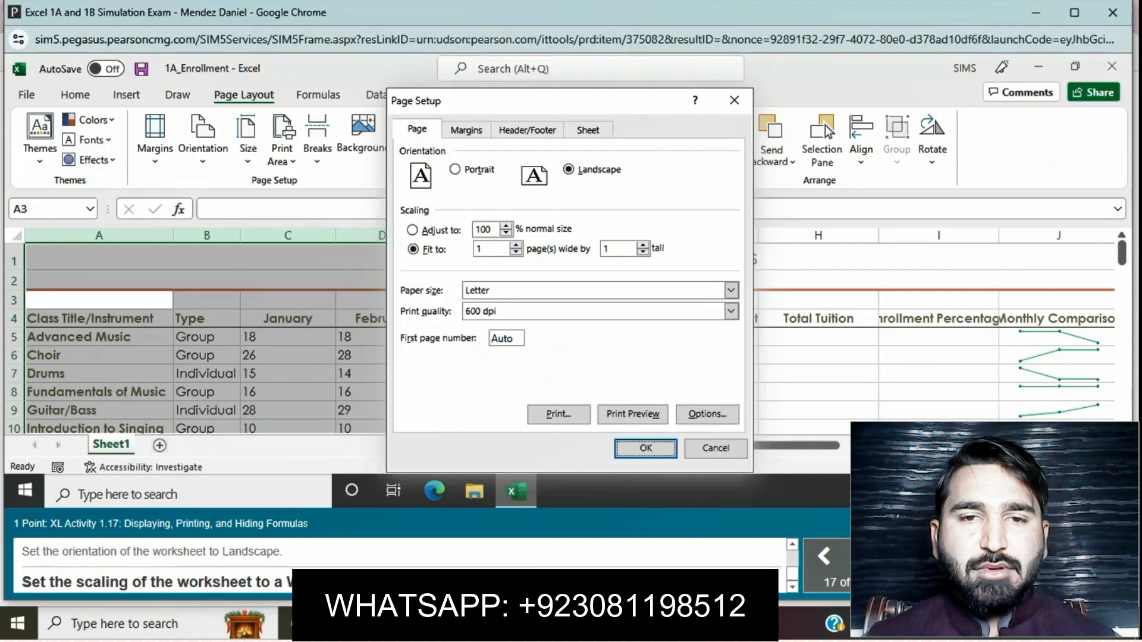
pyautogui.click(734, 100)
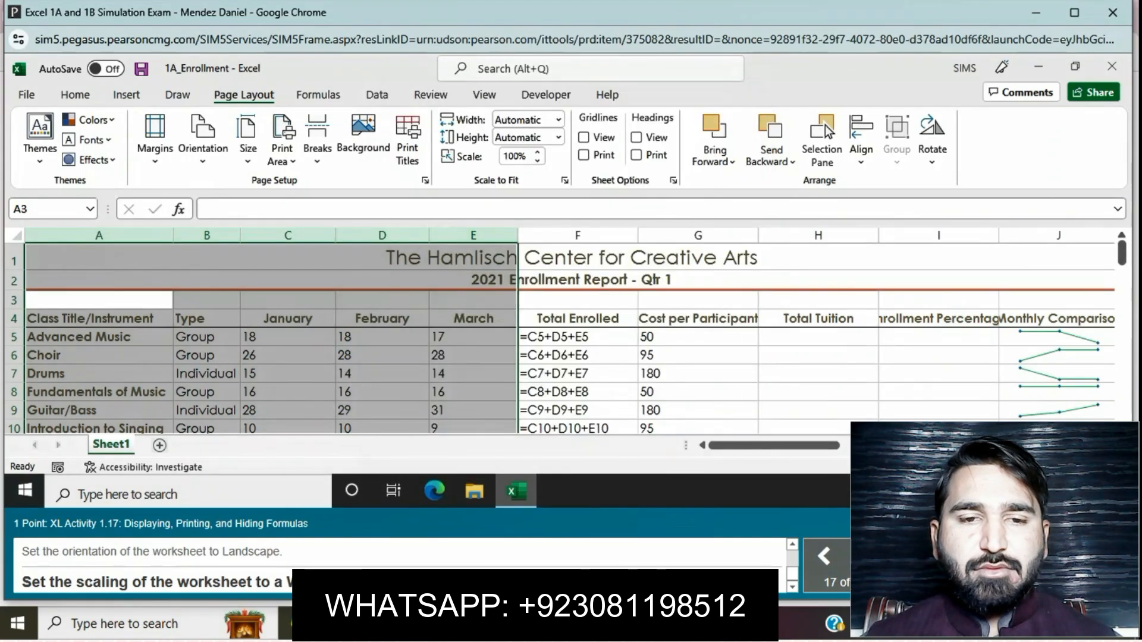
# Scale the worksheet for printing to a width of 1 page.
pyautogui.click(558, 119)
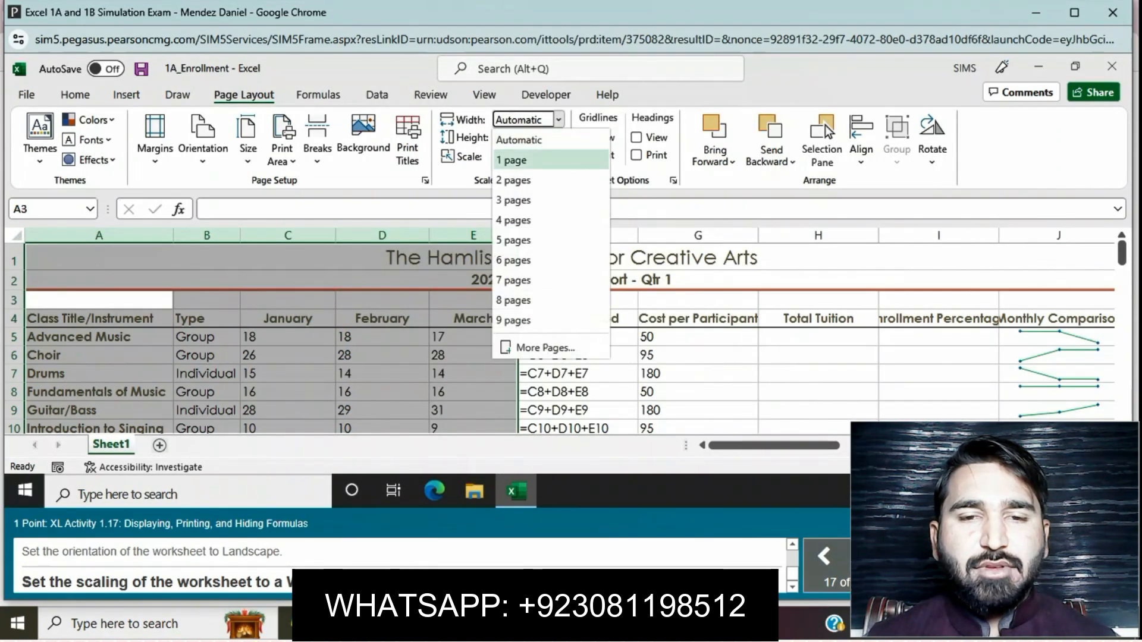
pyautogui.click(511, 160)
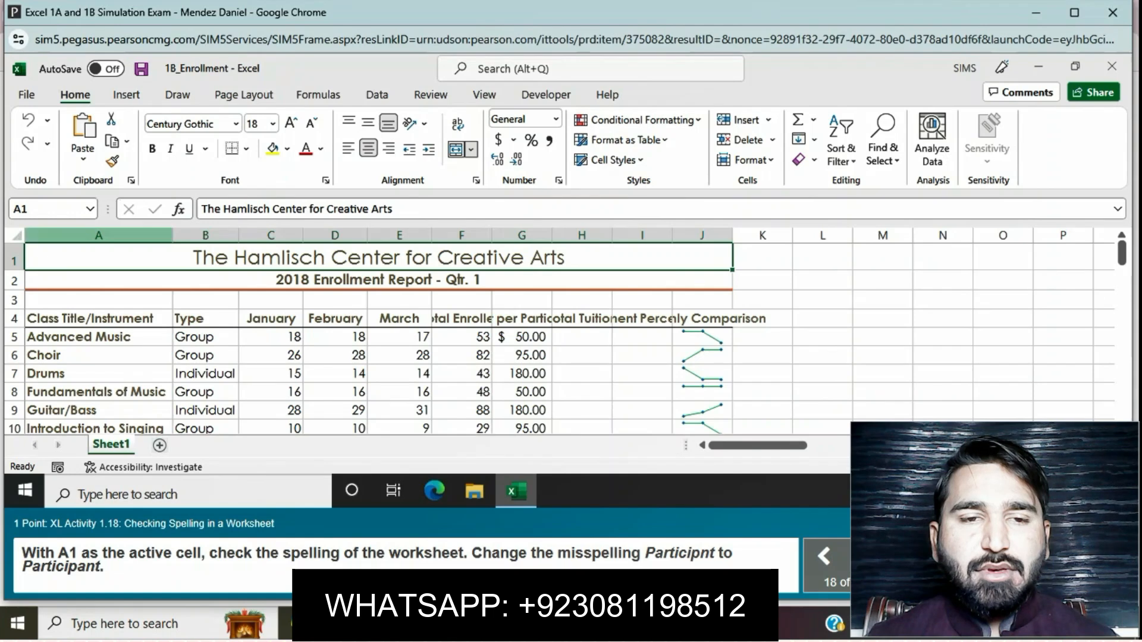
# Check the spelling of the worksheet and change the misspelling "Participnt" to "Participant".
pyautogui.hotkey('alt', 'r')
pyautogui.click(36, 136)
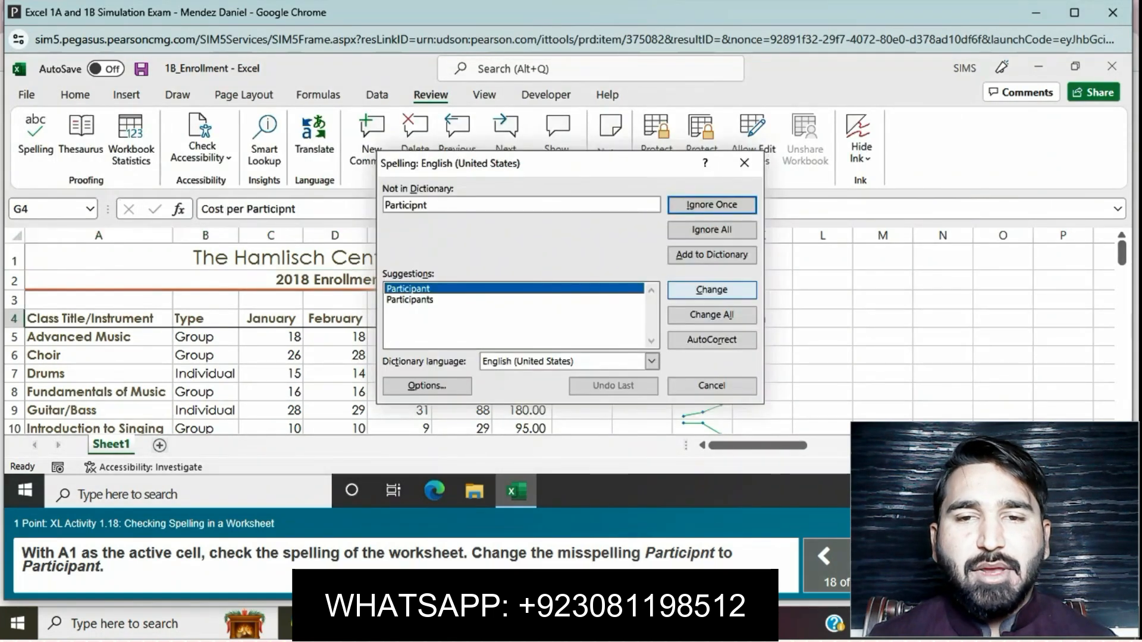
pyautogui.click(713, 314)
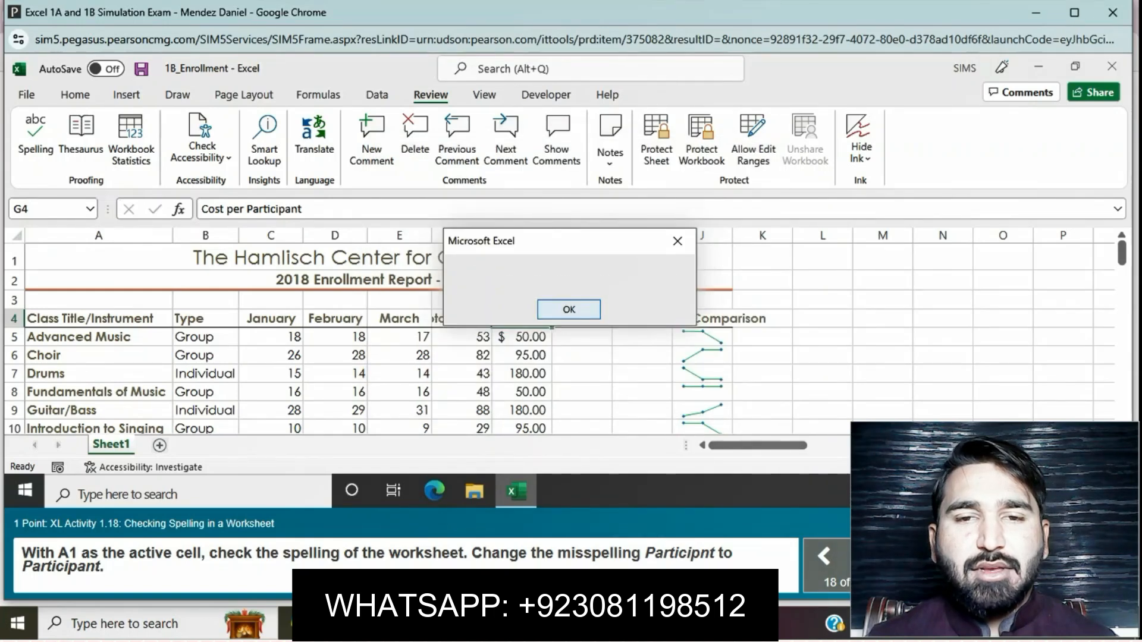
pyautogui.press('Return')
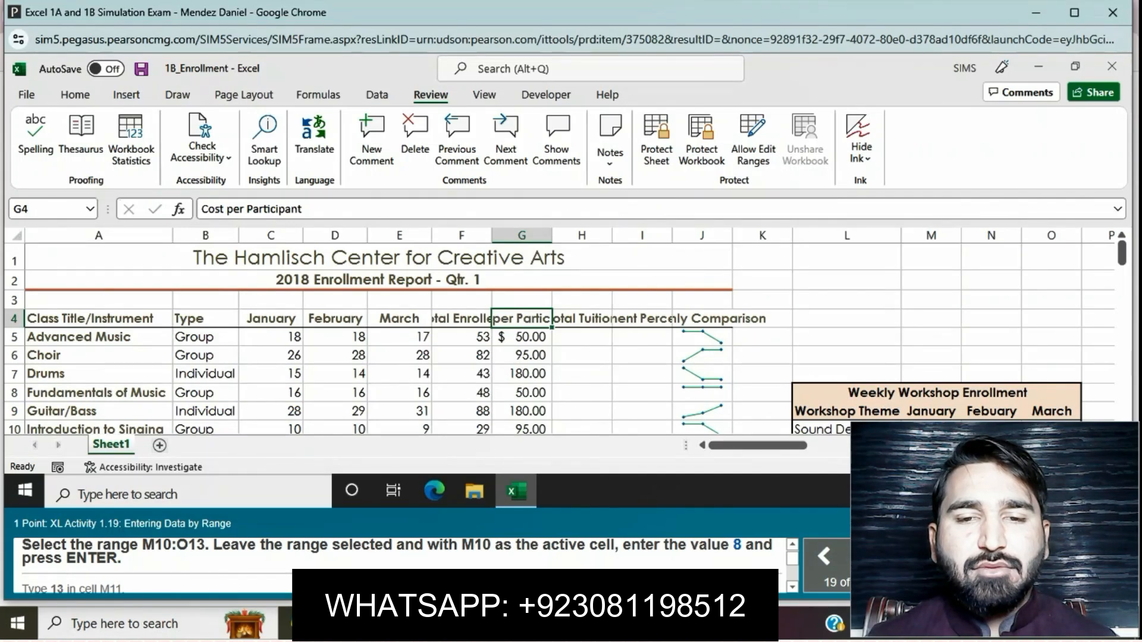
# Select the range M10:O13 in the Weekly Workshop Enrollment table and enter 8 in cell M10.
pyautogui.scroll(-3, 559, 339)
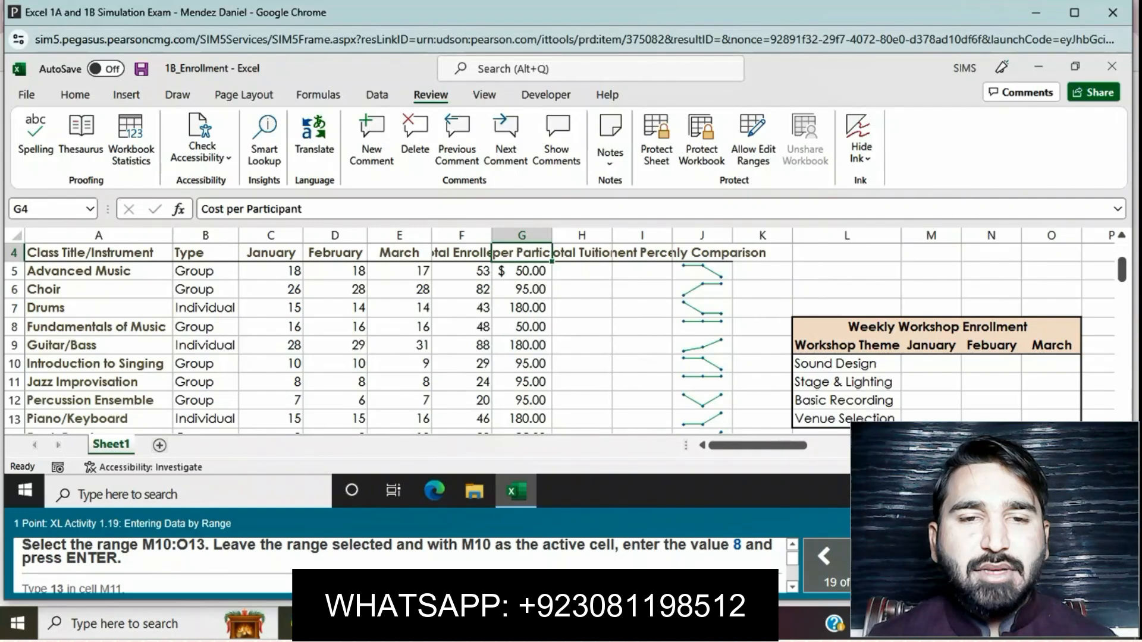
pyautogui.click(931, 363)
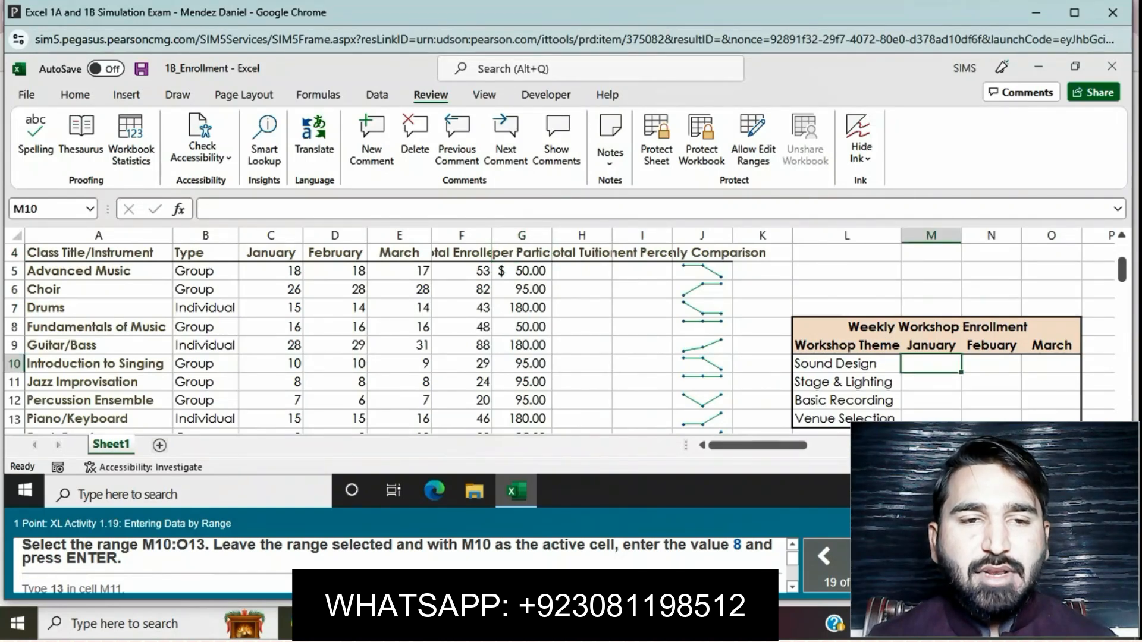
pyautogui.moveTo(931, 363); pyautogui.dragTo(1052, 418)
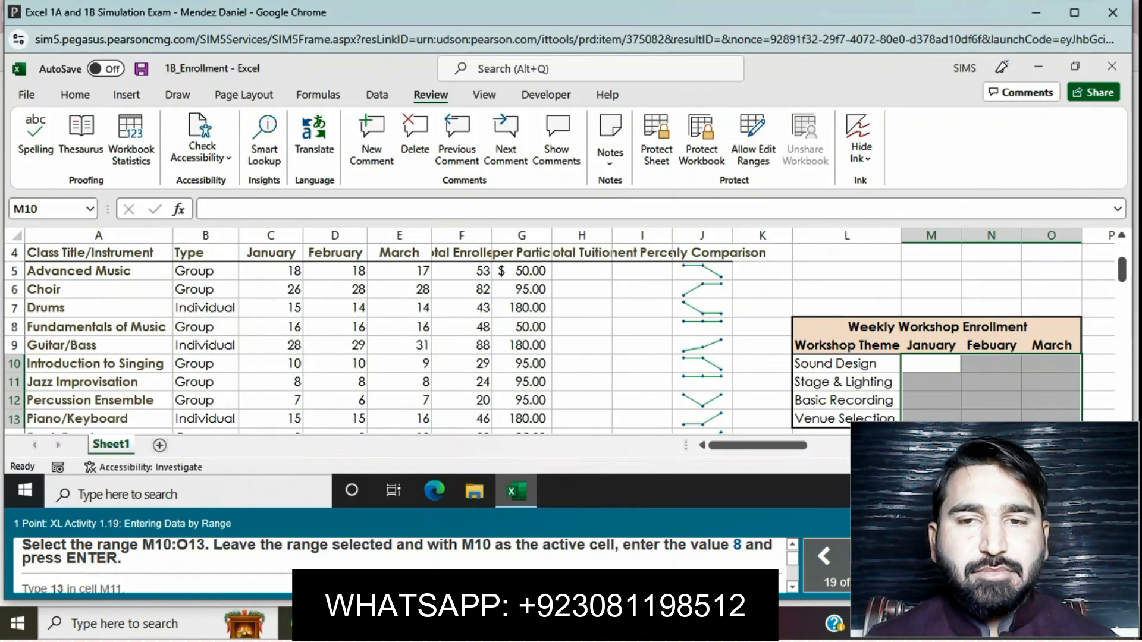
pyautogui.click(931, 364)
pyautogui.write('8')
pyautogui.press('Return')
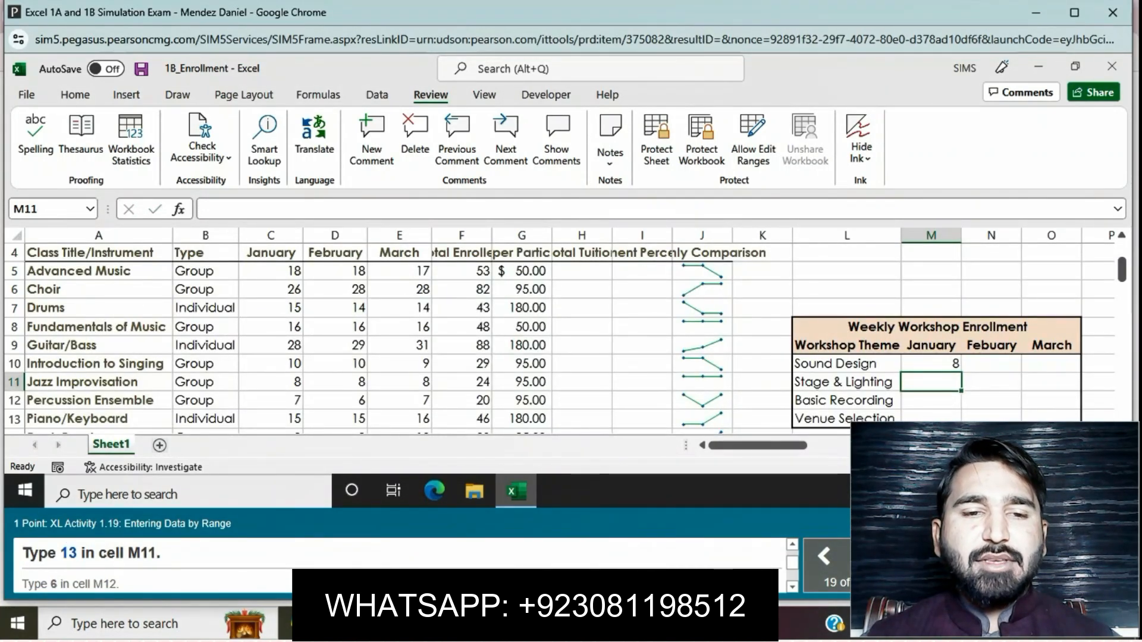
# Enter 13, 6 and 7 in cells M11 through M13, and enter 10 in cell N10.
pyautogui.write('13')
pyautogui.press('Return')
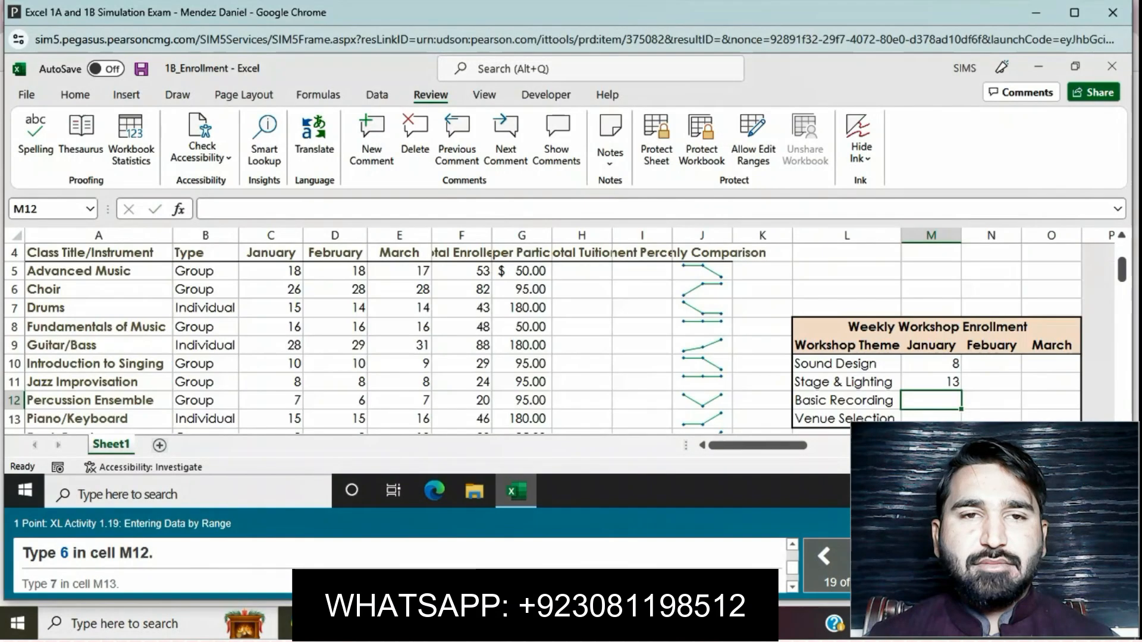
pyautogui.write('6')
pyautogui.press('Return')
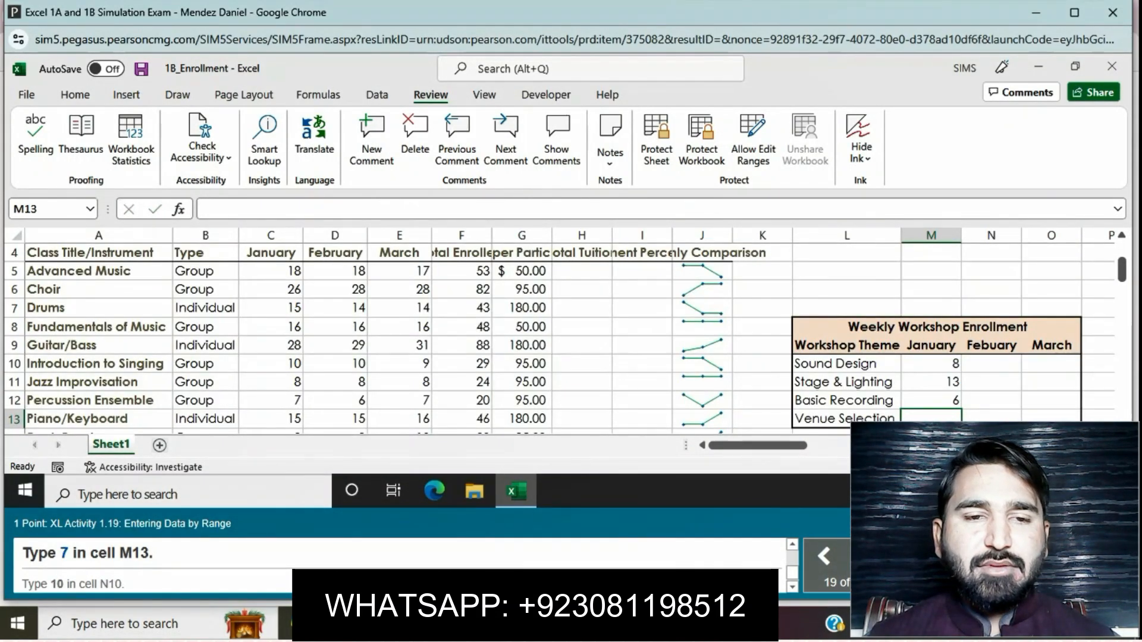
pyautogui.press('Return')
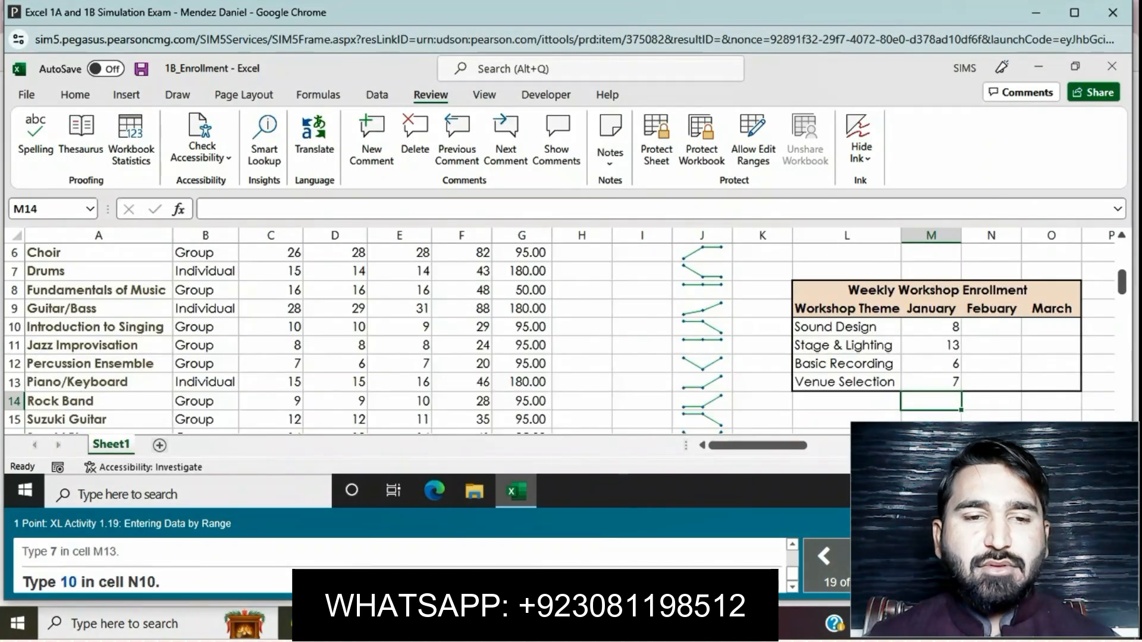
pyautogui.click(991, 327)
pyautogui.write('10')
pyautogui.press('Return')
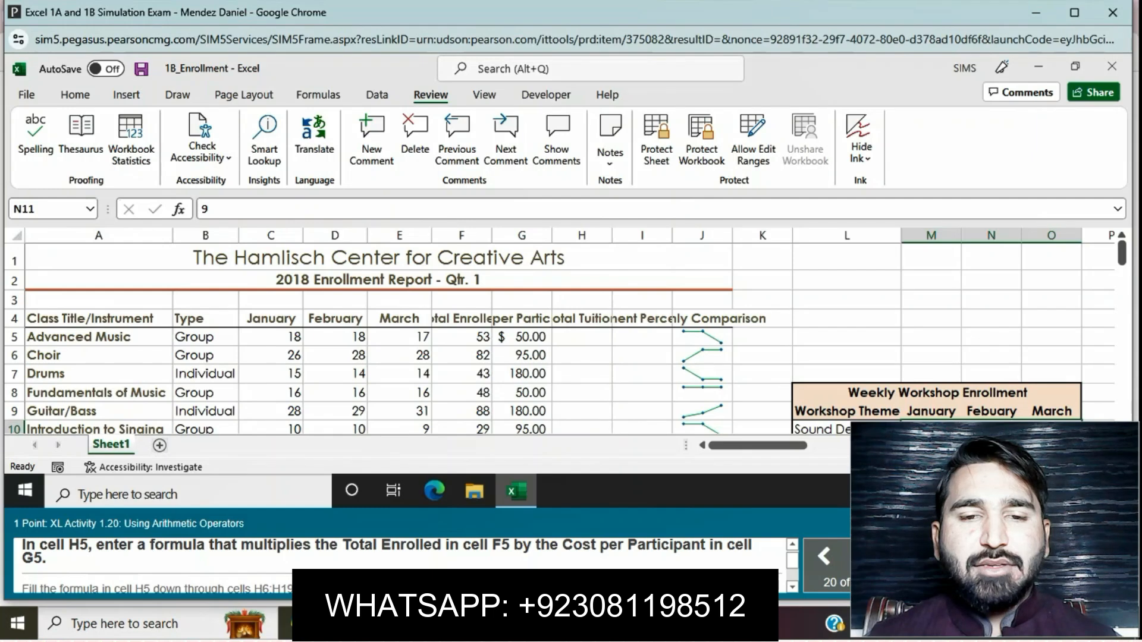
# Enter the formula =F5*G5 in cell H5 to multiply Total Enrolled by Cost per Participant.
pyautogui.click(582, 337)
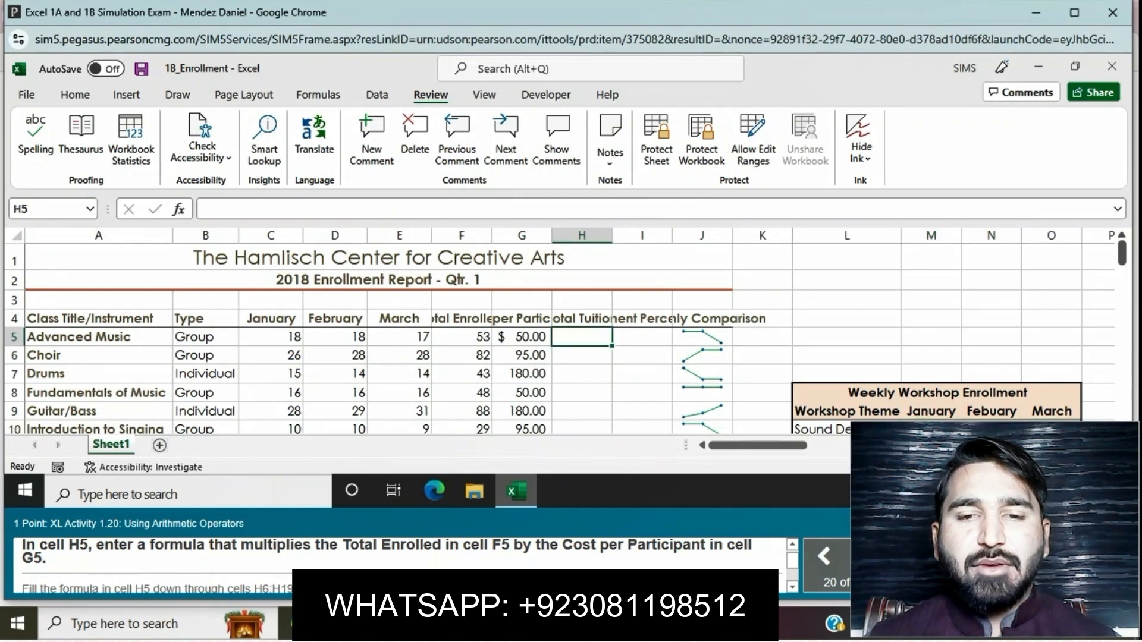
pyautogui.write('=')
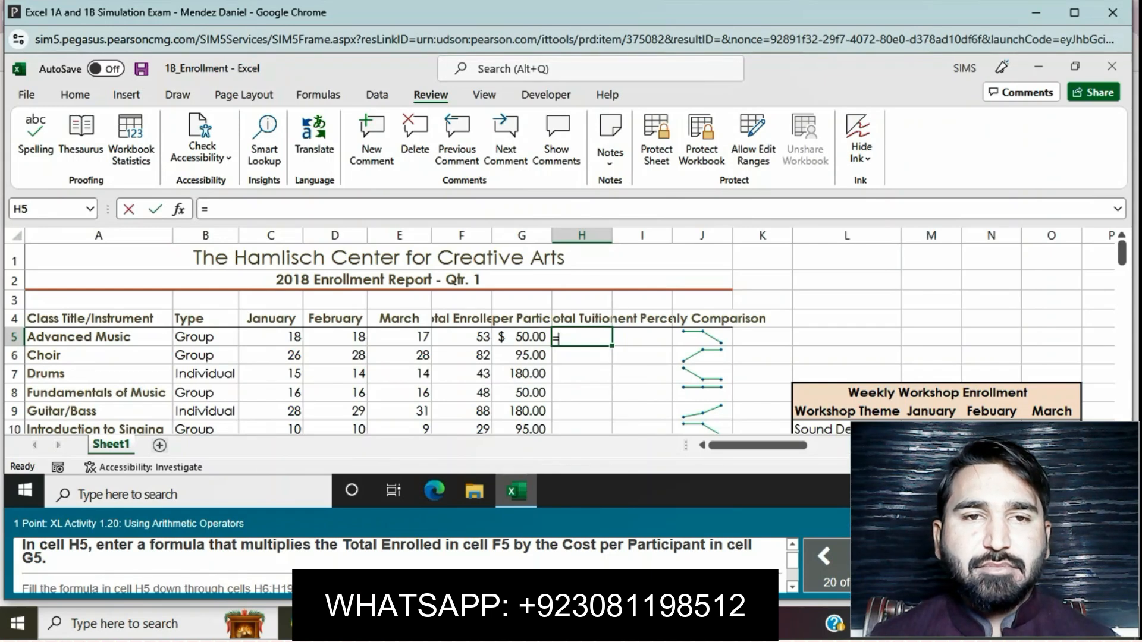
pyautogui.click(462, 337)
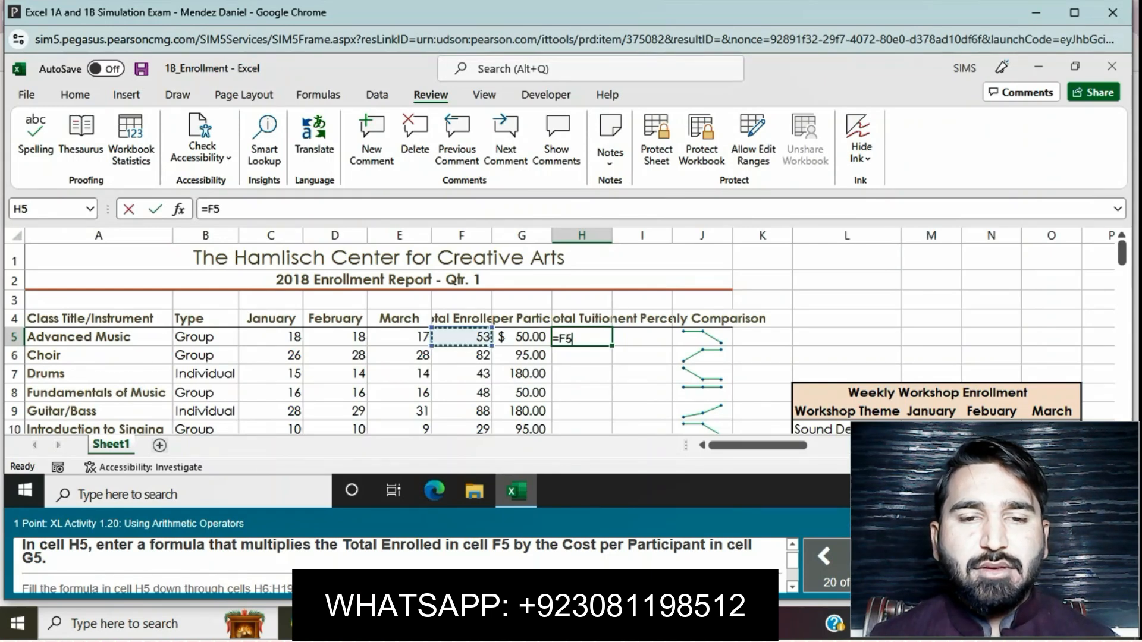
pyautogui.write('*')
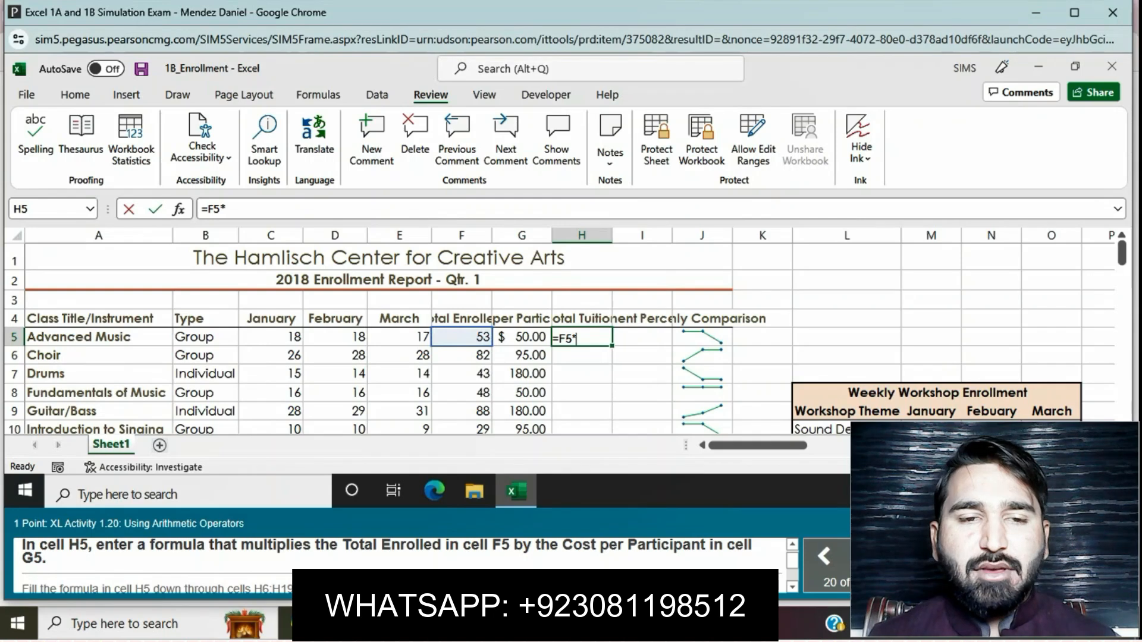
pyautogui.click(522, 338)
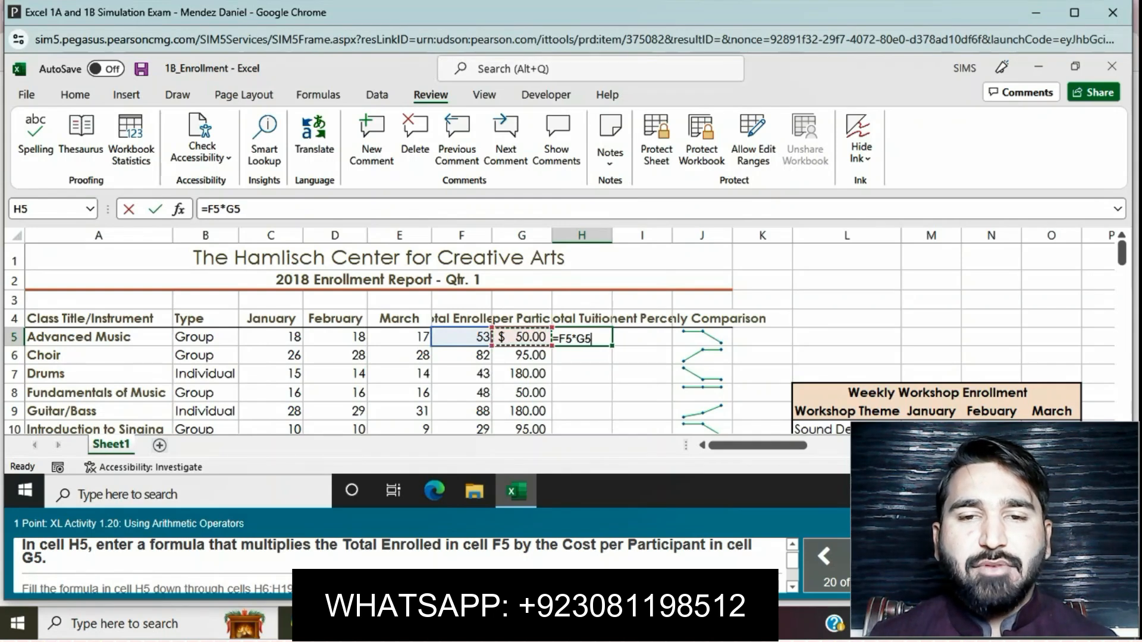
pyautogui.press('Return')
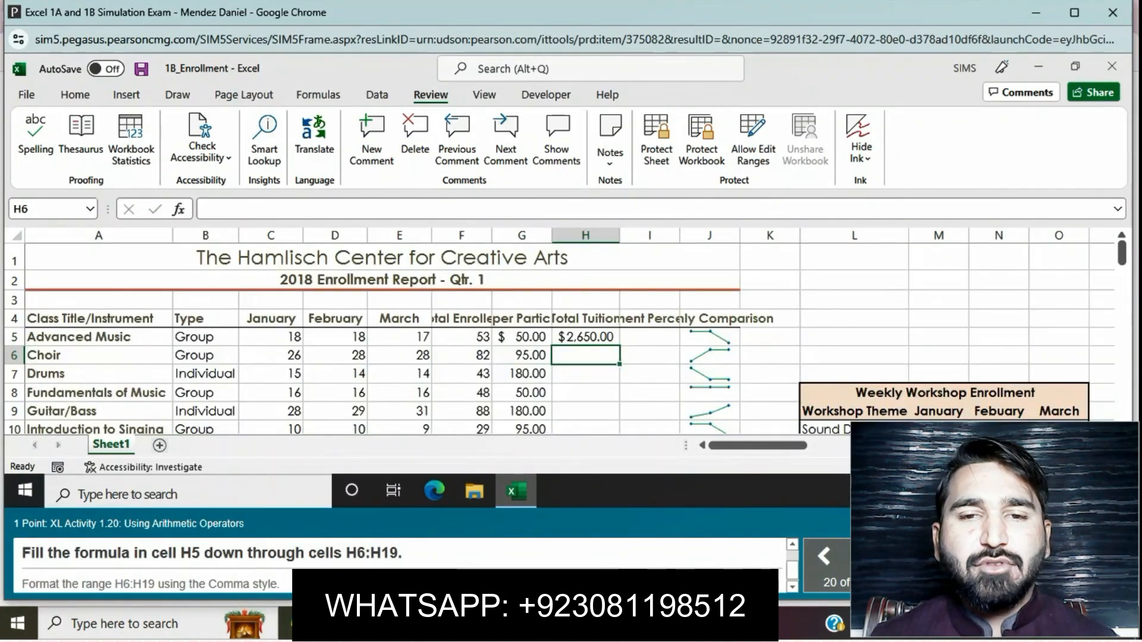
# Fill the formula in H5 down through H6:H19 and format the range H6:H19 with the Comma style.
pyautogui.click(586, 337)
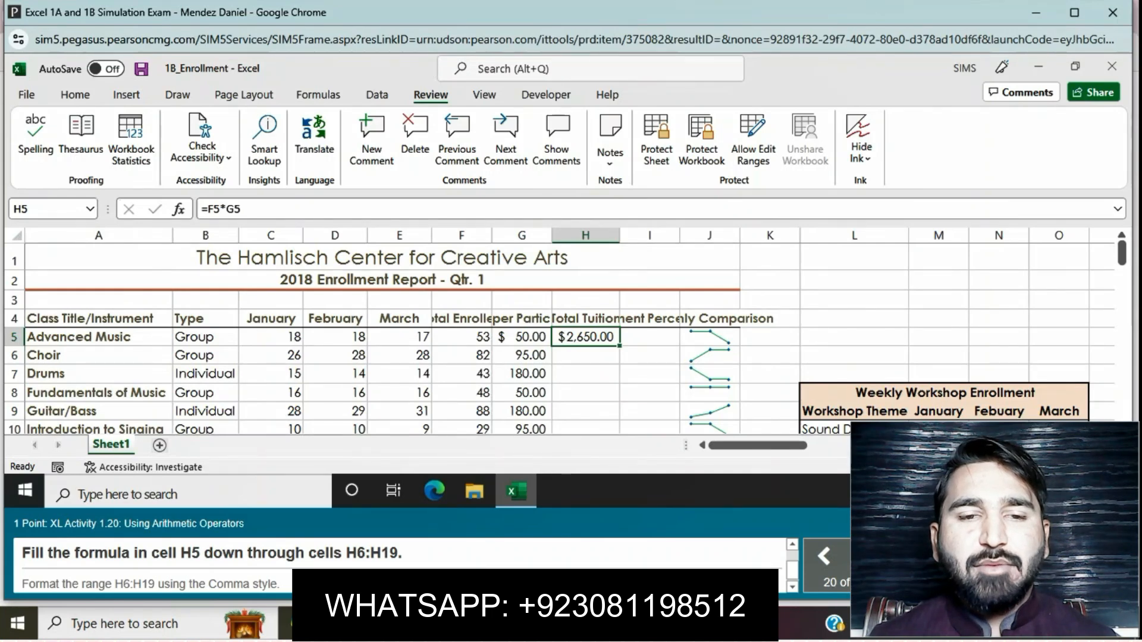
pyautogui.moveTo(619, 346); pyautogui.dragTo(595, 330)
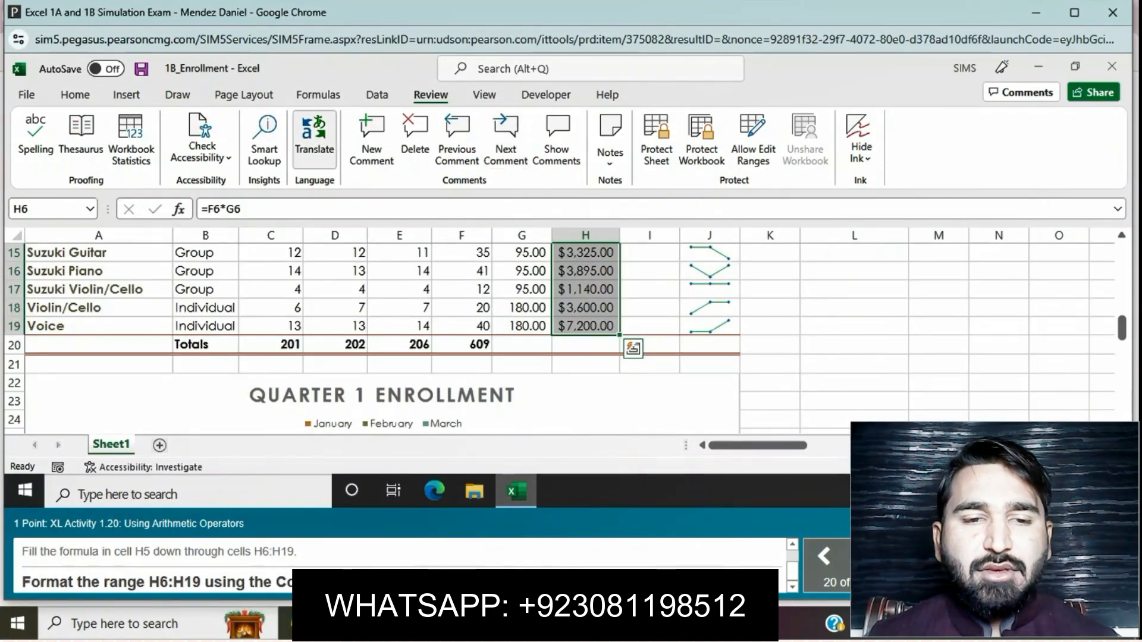
pyautogui.click(75, 95)
pyautogui.click(549, 140)
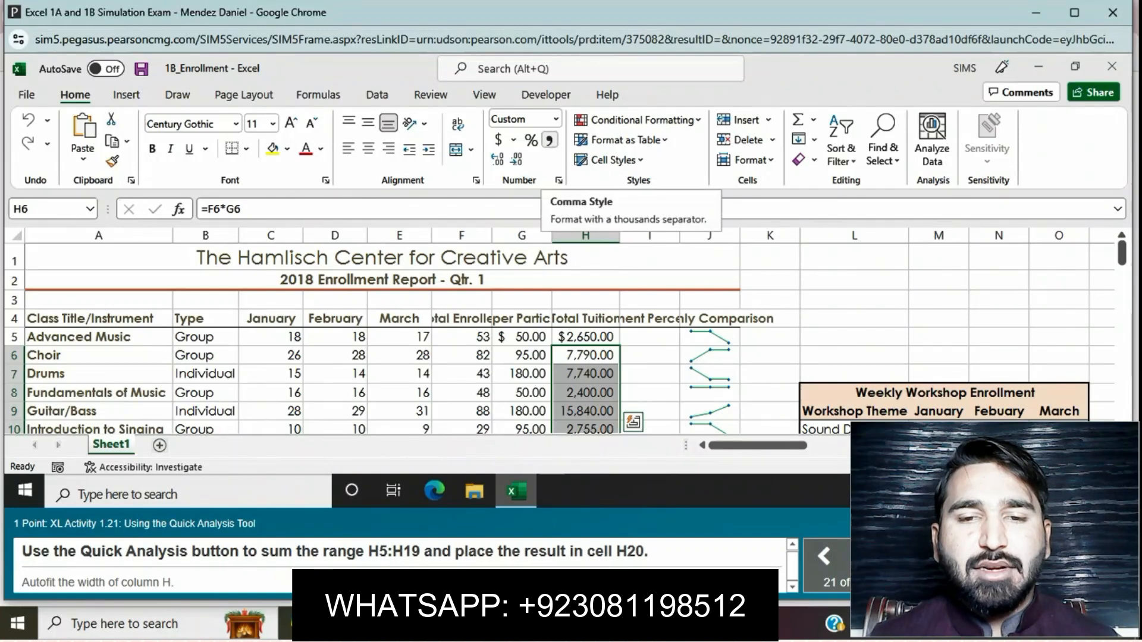
# Try to sum the range H5:H20 with the Quick Analysis tool.
pyautogui.click(633, 422)
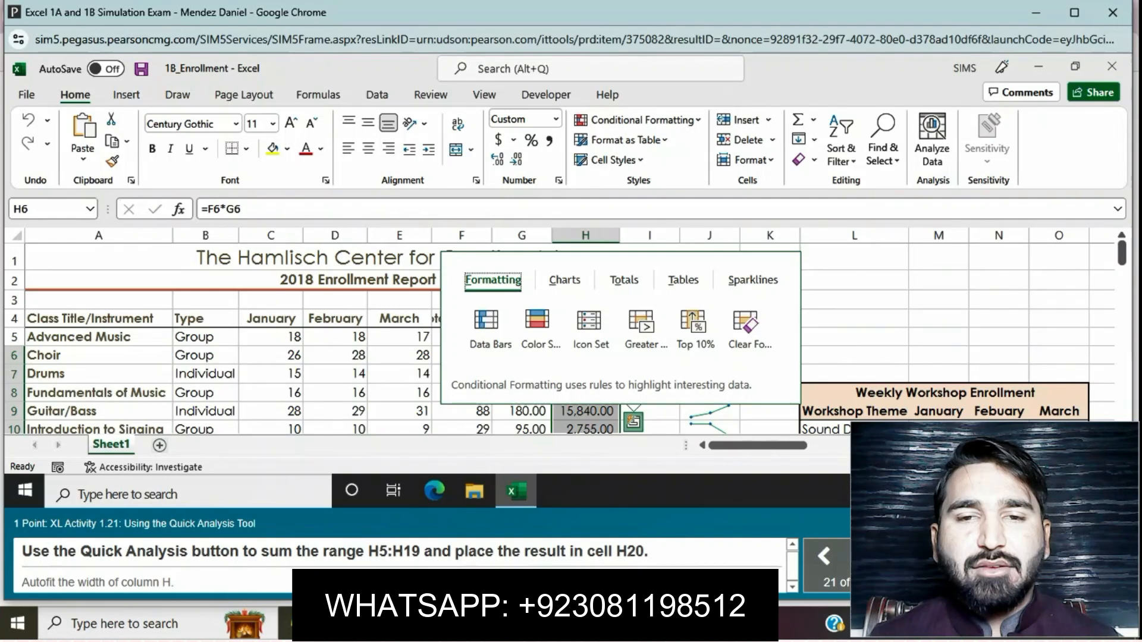
pyautogui.click(399, 392)
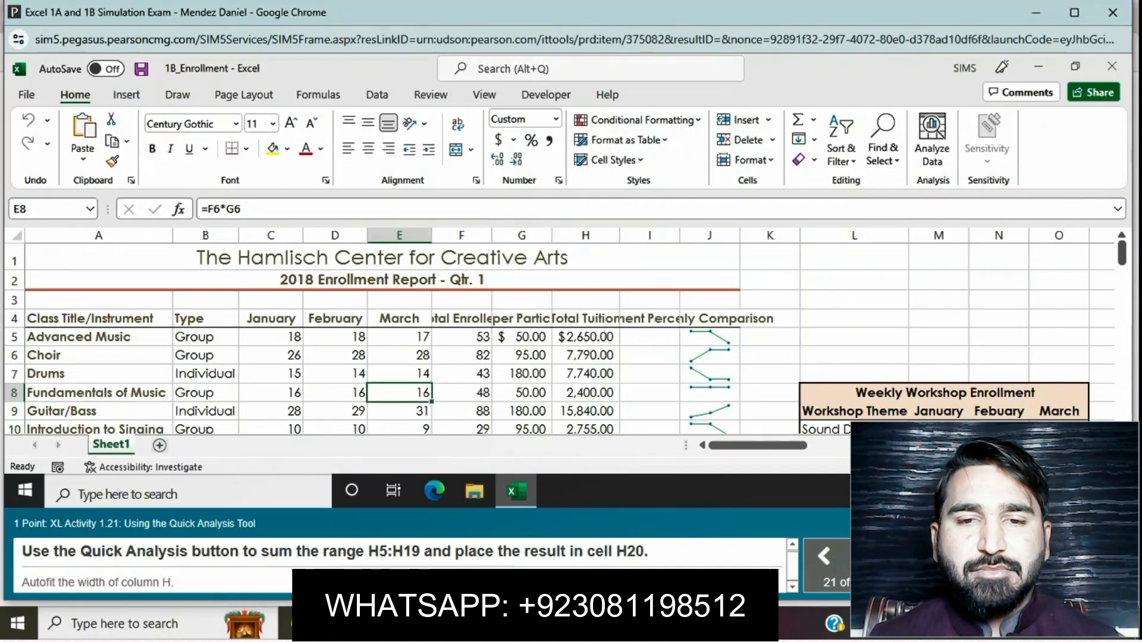
pyautogui.moveTo(586, 338)
pyautogui.mouseDown()
pyautogui.moveTo(586, 433)
pyautogui.moveTo(586, 328)
pyautogui.mouseUp()
pyautogui.moveTo(586, 401); pyautogui.dragTo(586, 308)
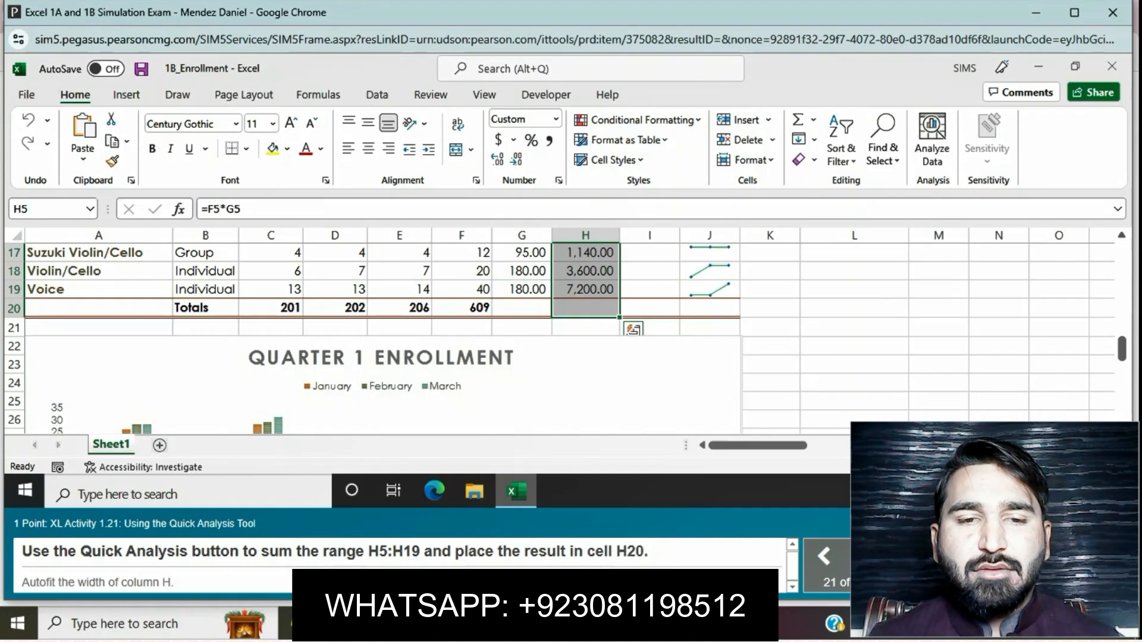
pyautogui.click(633, 329)
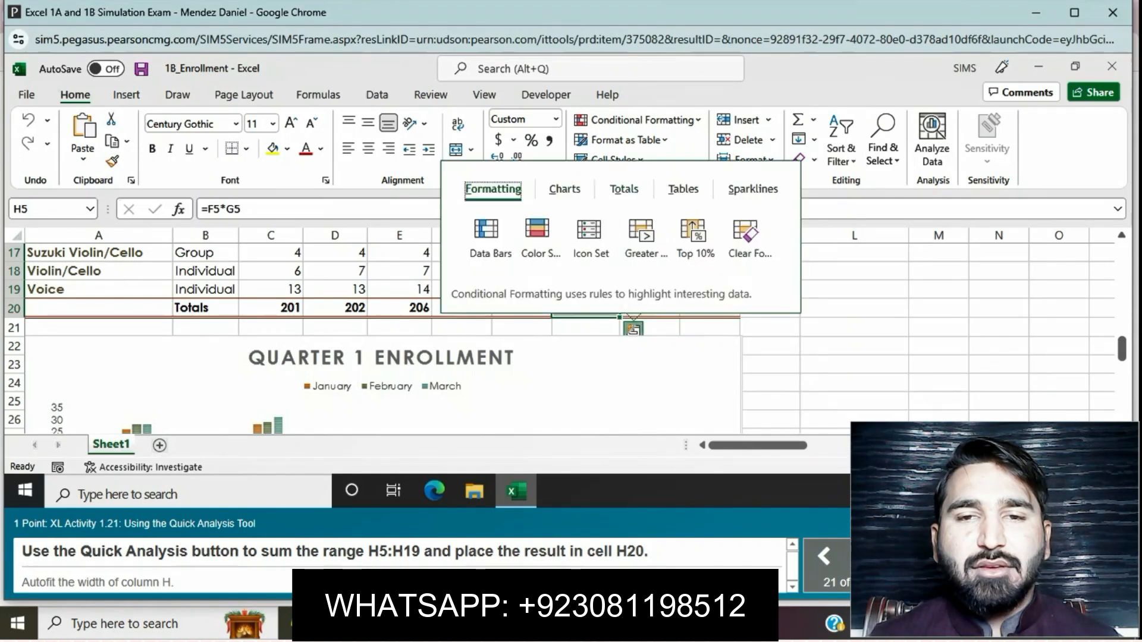
pyautogui.click(625, 190)
pyautogui.click(487, 243)
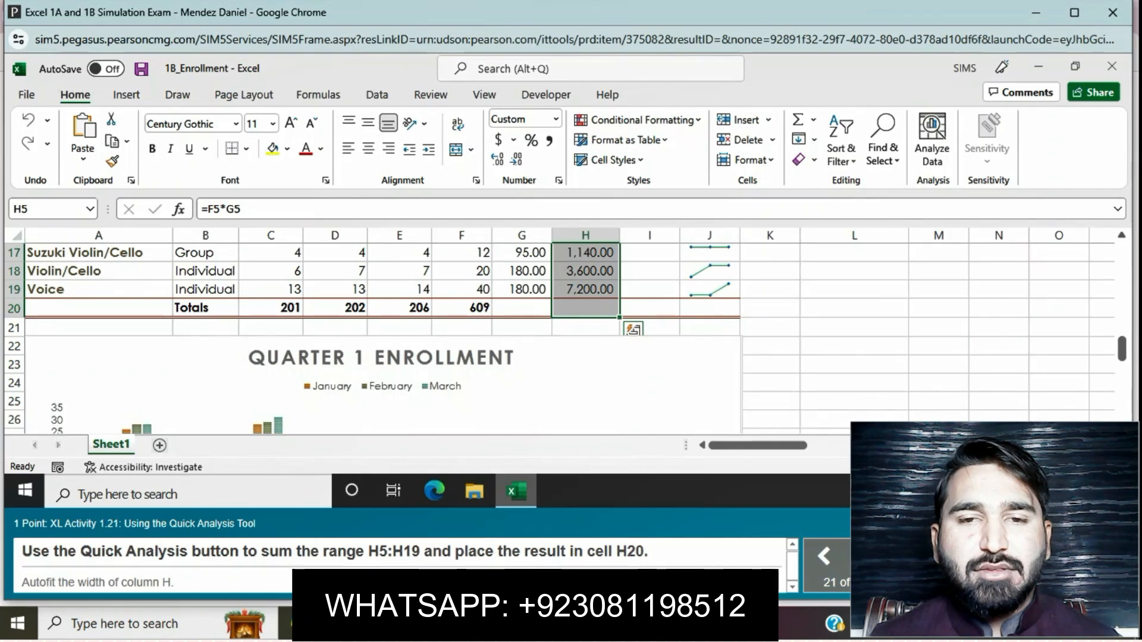
pyautogui.click(464, 308)
# Sum the range H5:H19 with the Quick Analysis tool, placing the result in cell H20.
pyautogui.scroll(5, 464, 308)
pyautogui.moveTo(585, 337); pyautogui.dragTo(586, 439)
pyautogui.moveTo(586, 402); pyautogui.dragTo(586, 364)
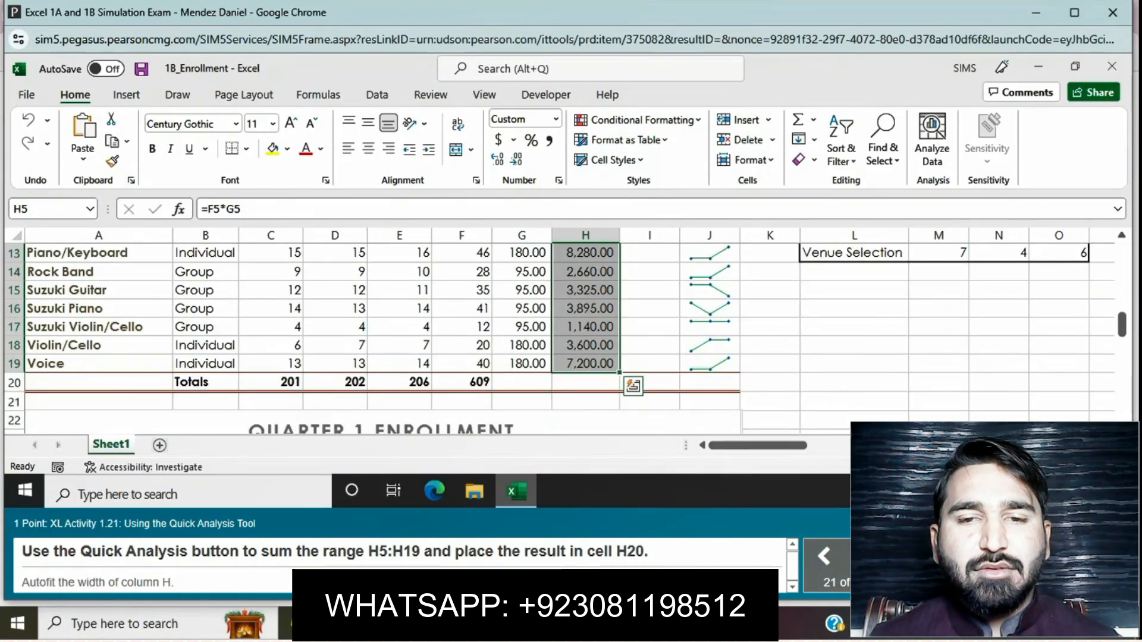
pyautogui.click(633, 386)
pyautogui.click(624, 244)
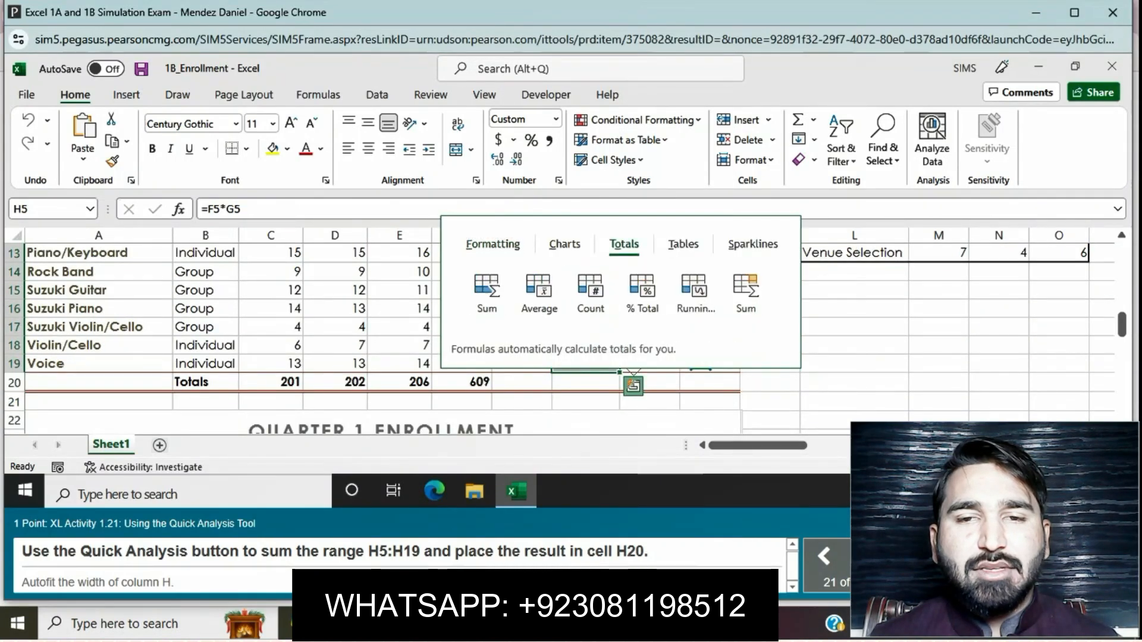
pyautogui.click(487, 291)
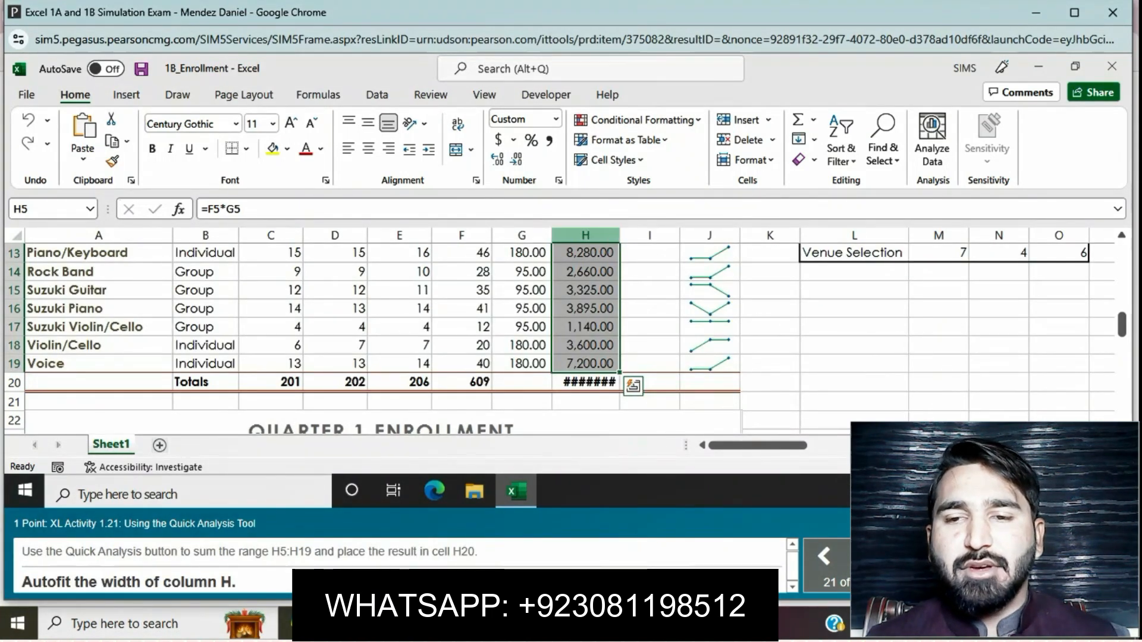
# AutoFit the width of column H.
pyautogui.click(586, 236)
pyautogui.click(747, 160)
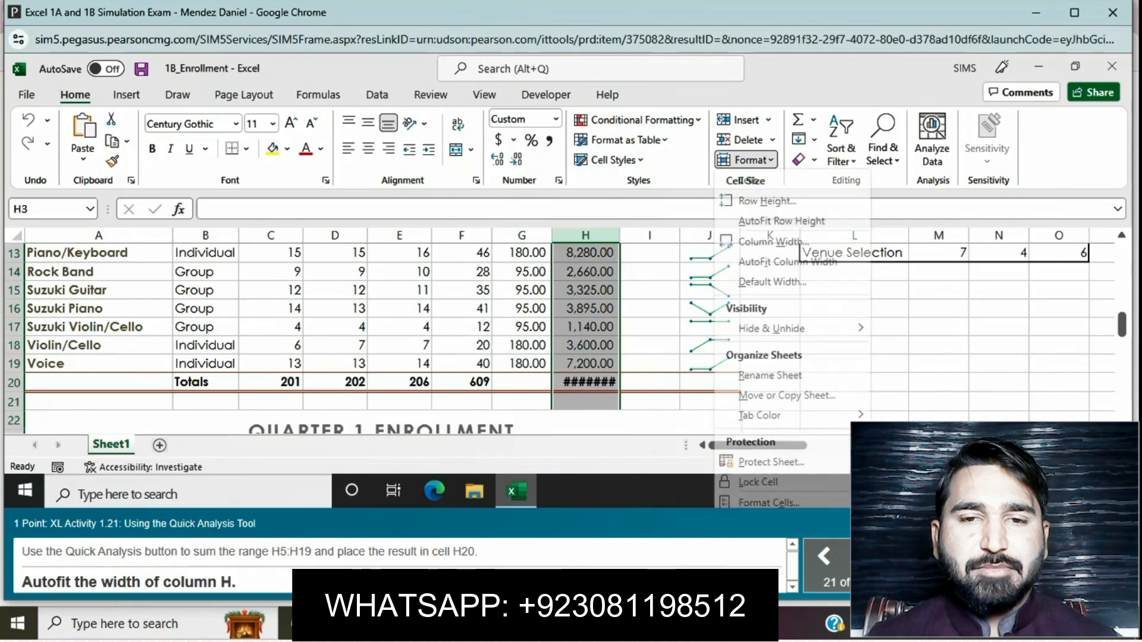
pyautogui.click(788, 262)
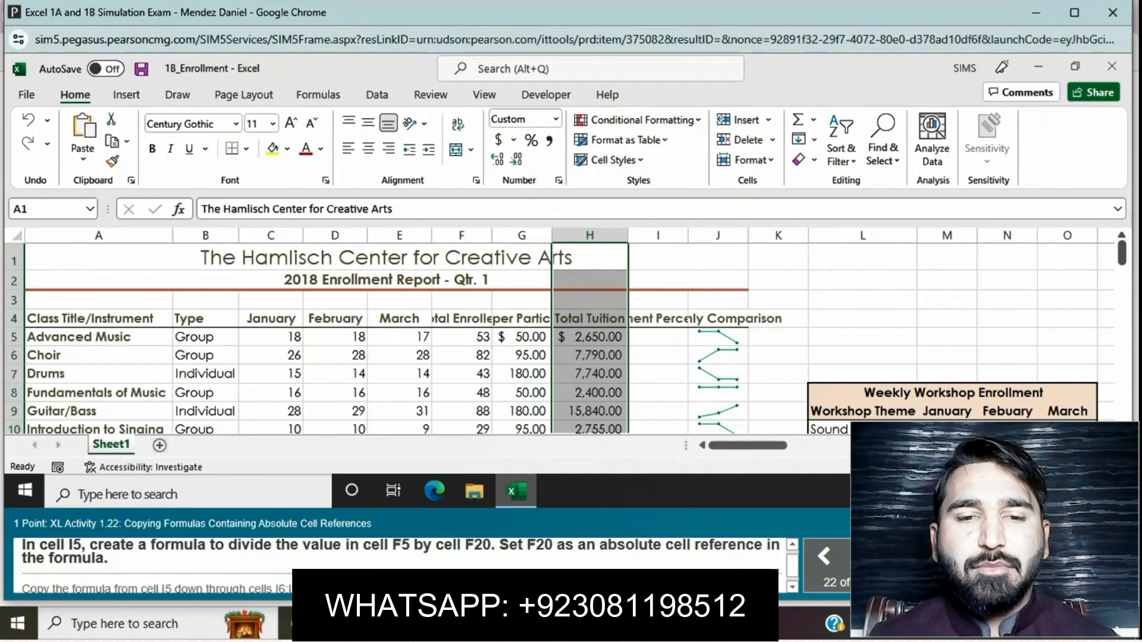
# Try to enter the formula =F4/F20 in cell I5.
pyautogui.write('=')
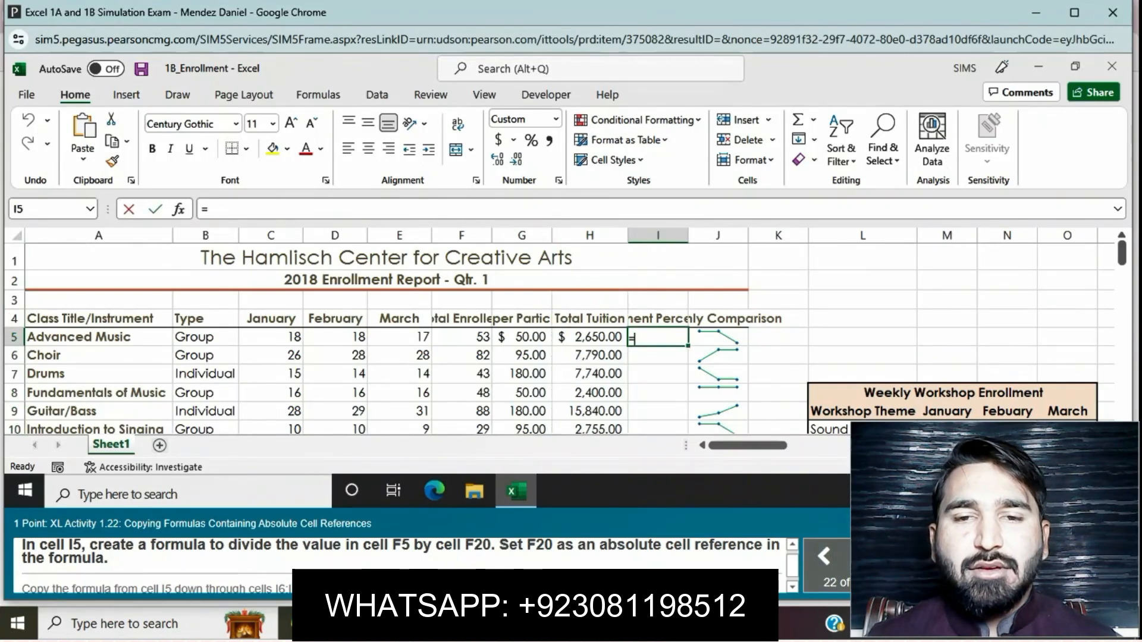
pyautogui.write('f')
pyautogui.press('BackSpace')
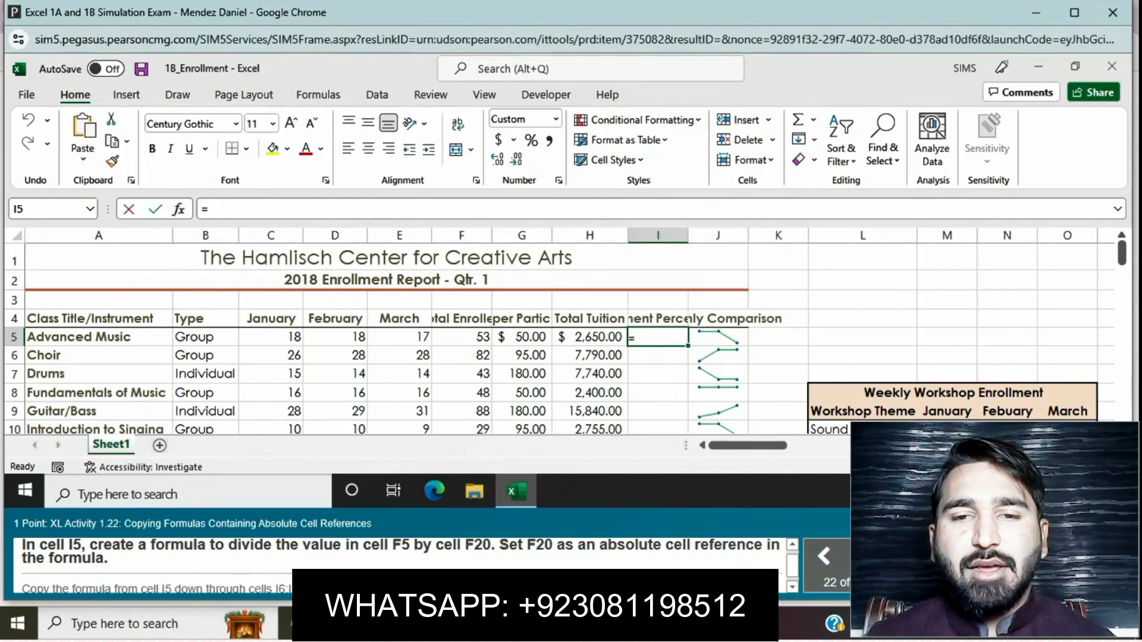
pyautogui.write('F20/')
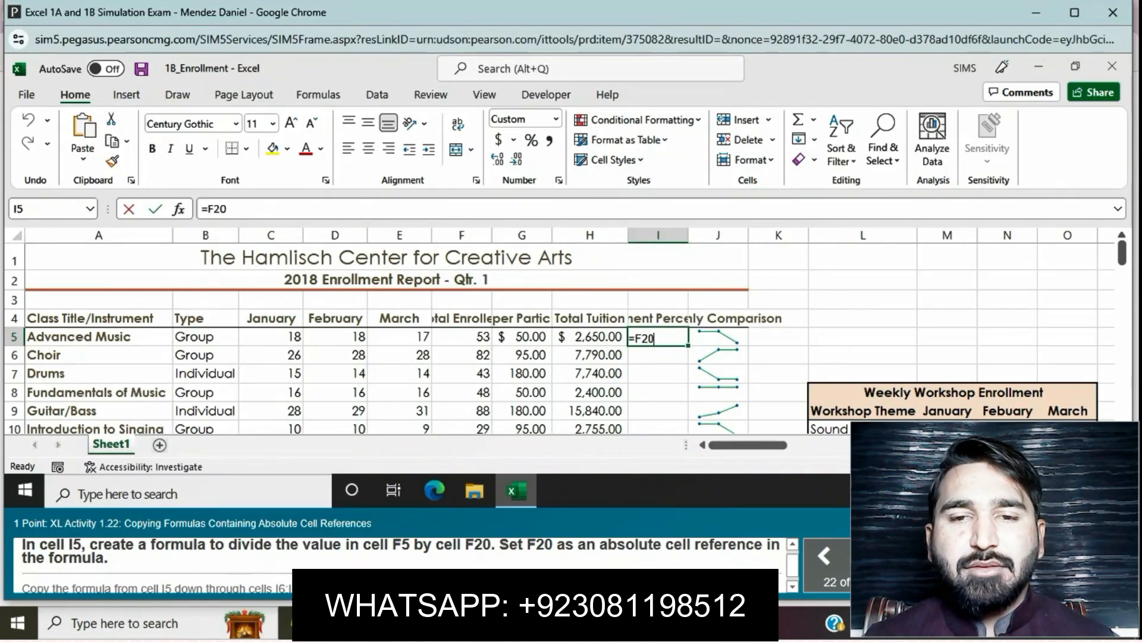
pyautogui.press('BackSpace')
pyautogui.press('BackSpace')
pyautogui.press('BackSpace')
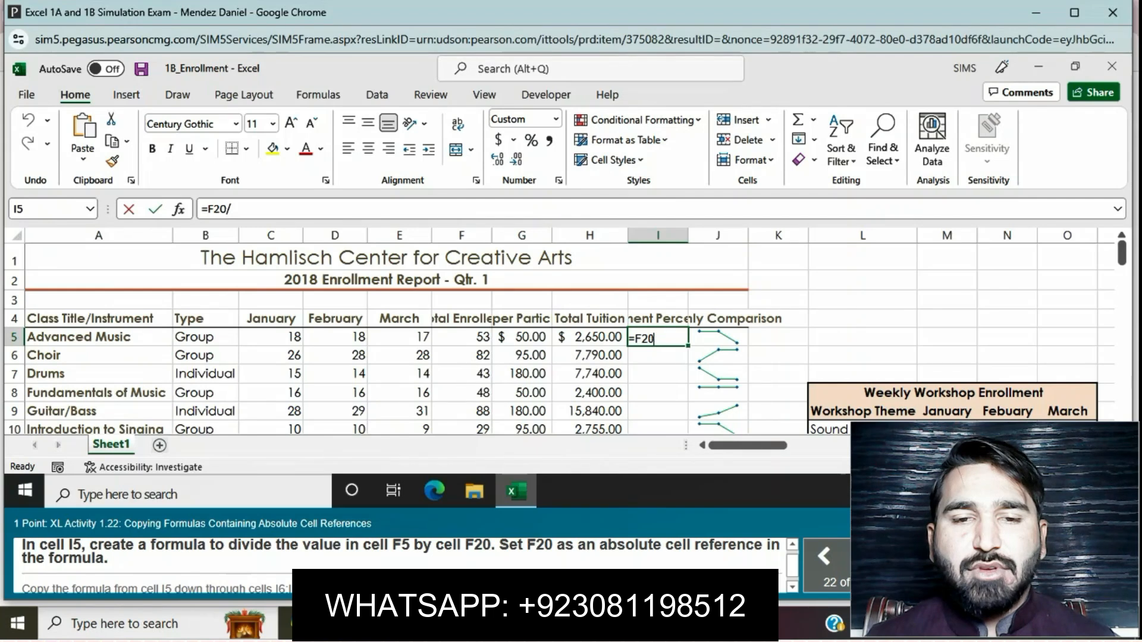
pyautogui.write('4/F20')
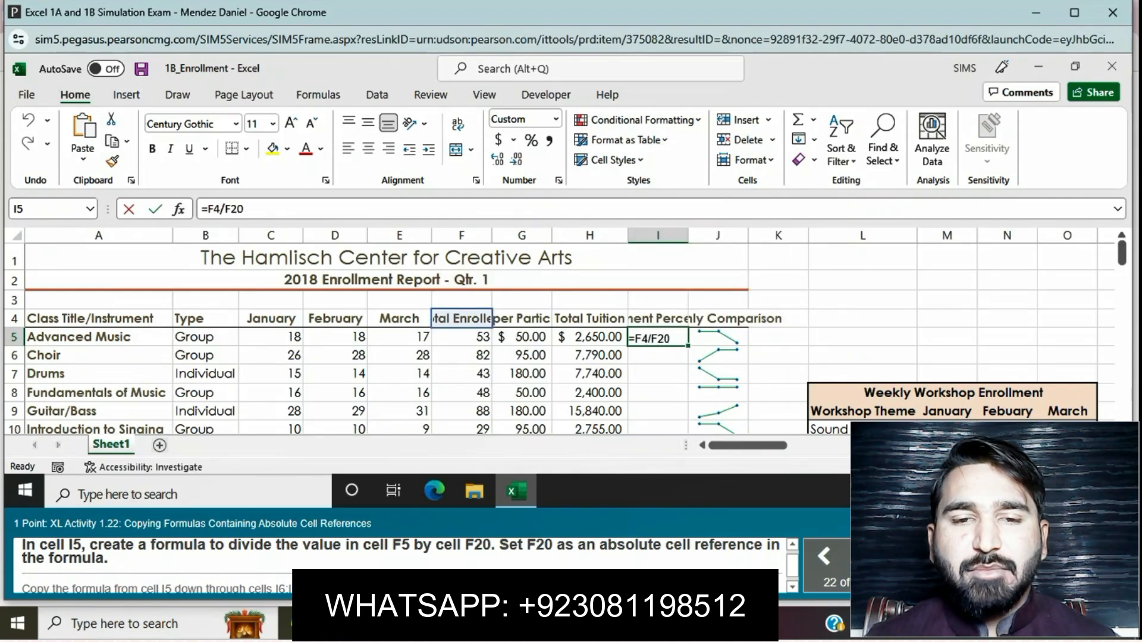
pyautogui.press('Return')
# Try to enter the formula =F20/F5 in cell I5.
pyautogui.click(658, 337)
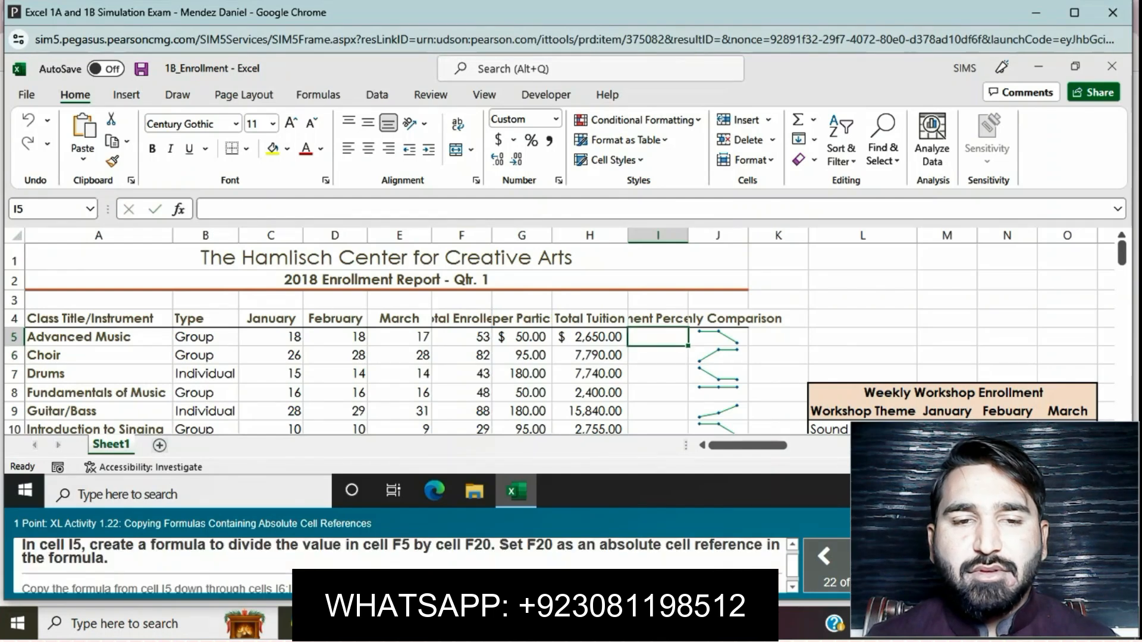
pyautogui.write('=F20/F5')
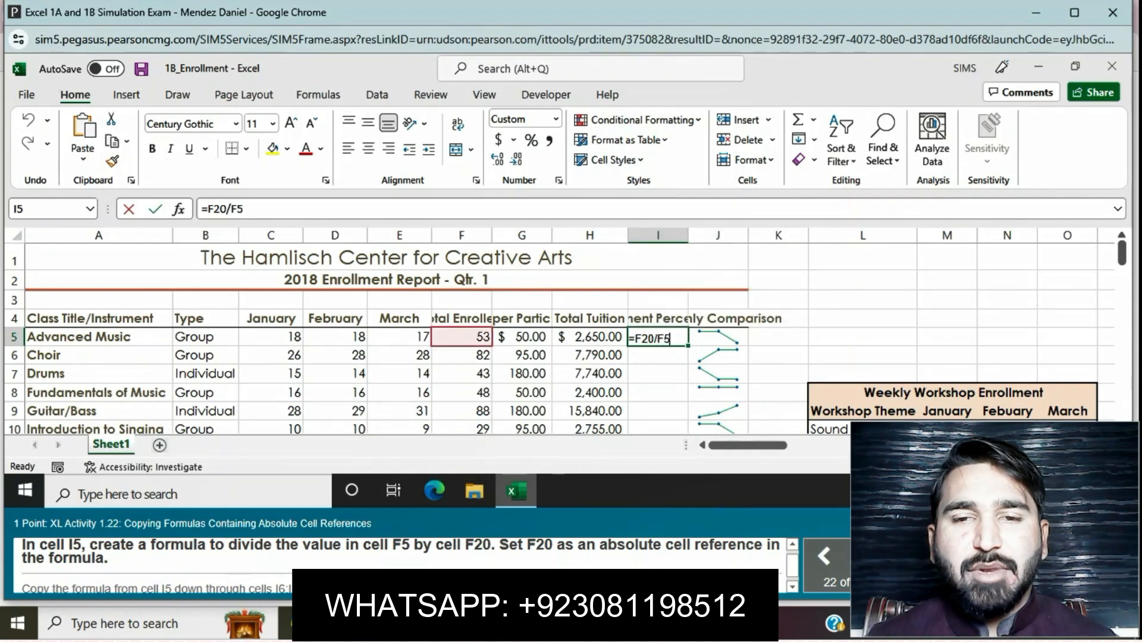
pyautogui.press('Return')
pyautogui.click(657, 338)
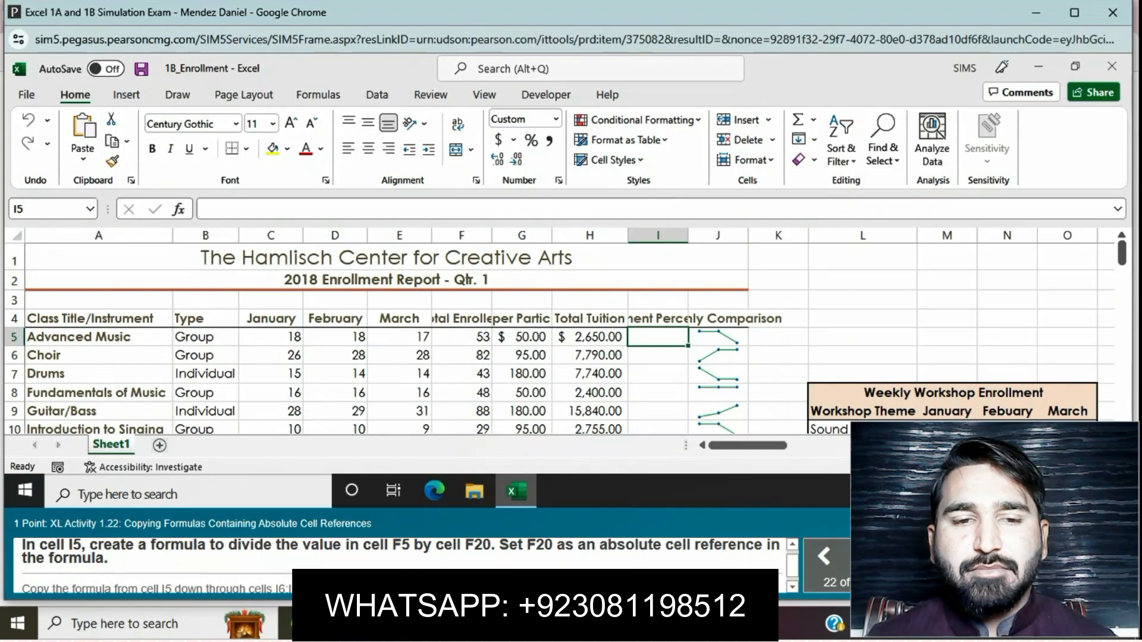
# Enter the formula =F5/$F$20 in cell I5 and copy it down through cell I19.
pyautogui.write('=F')
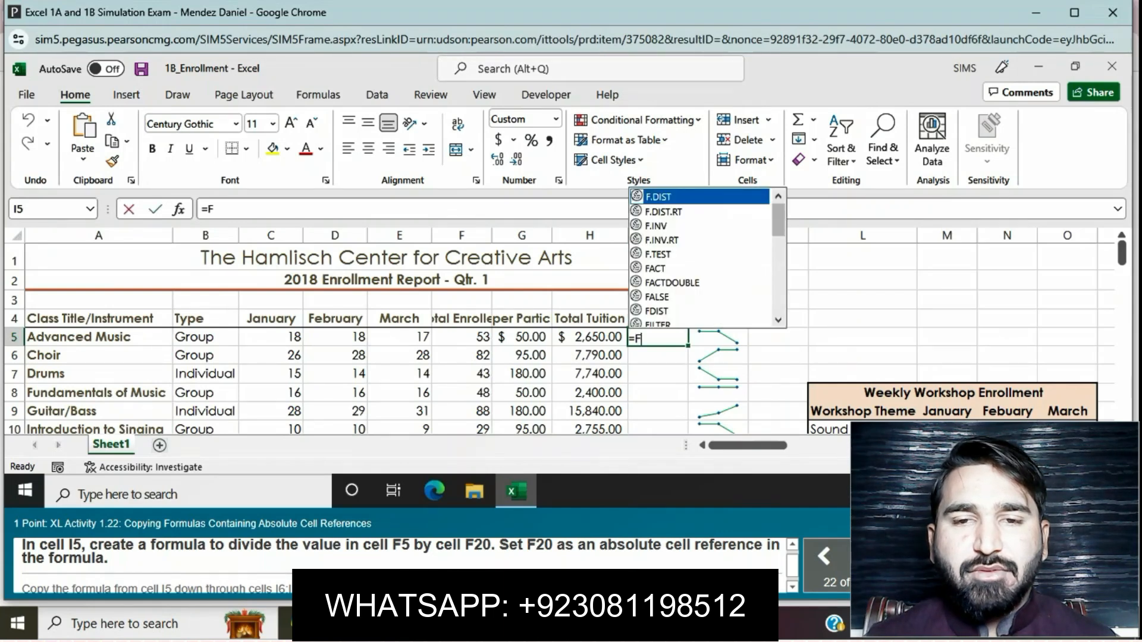
pyautogui.write('5/')
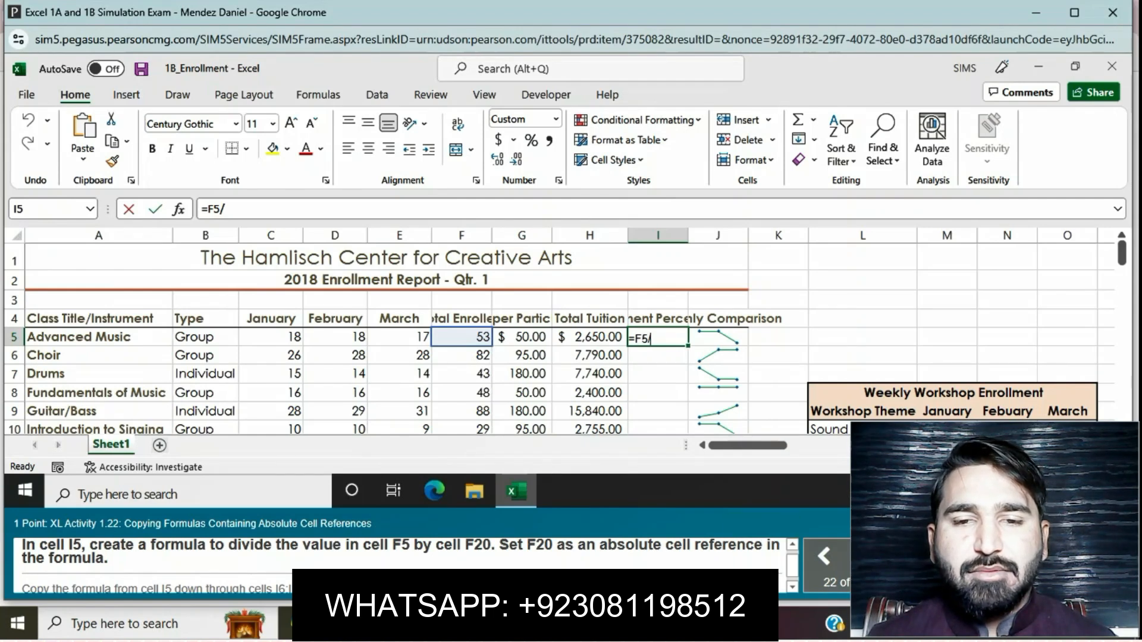
pyautogui.write('F')
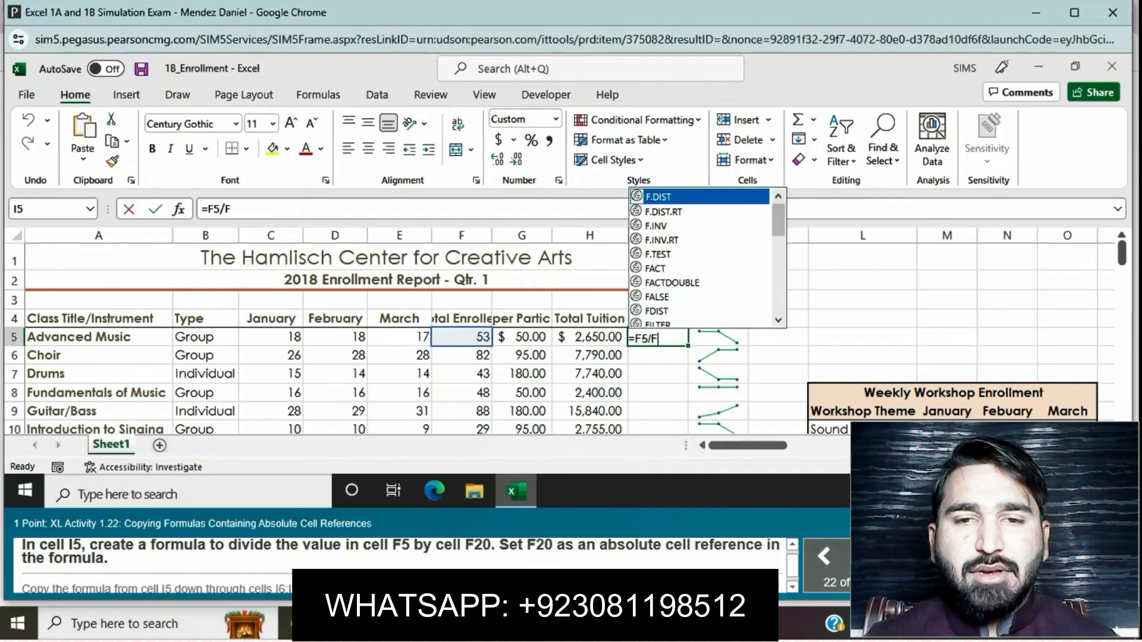
pyautogui.write('$2')
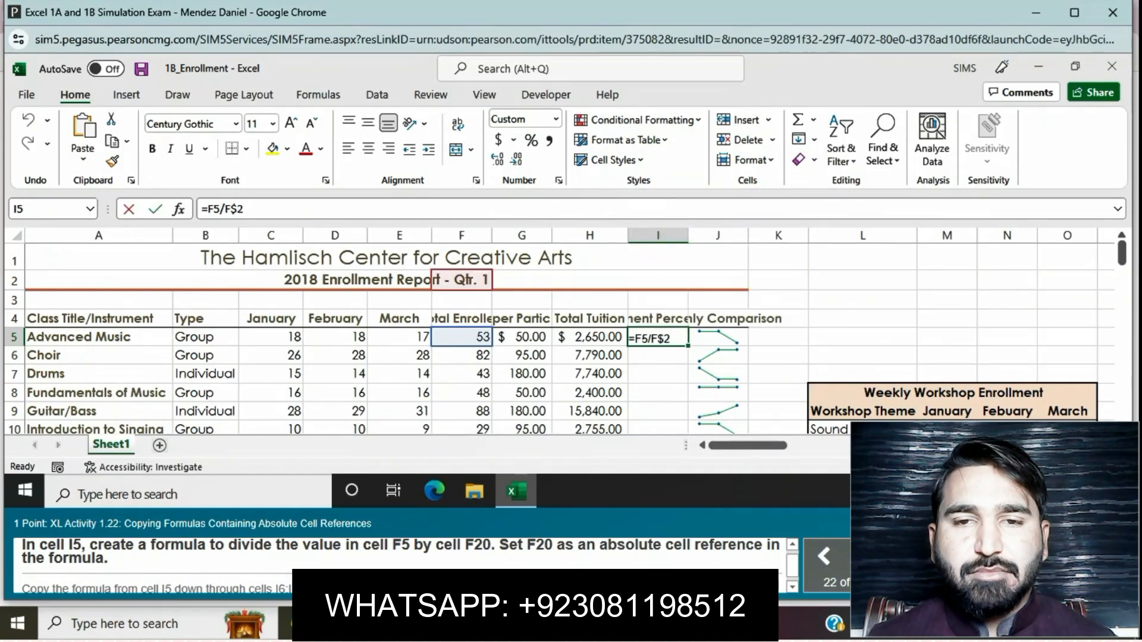
pyautogui.write('0')
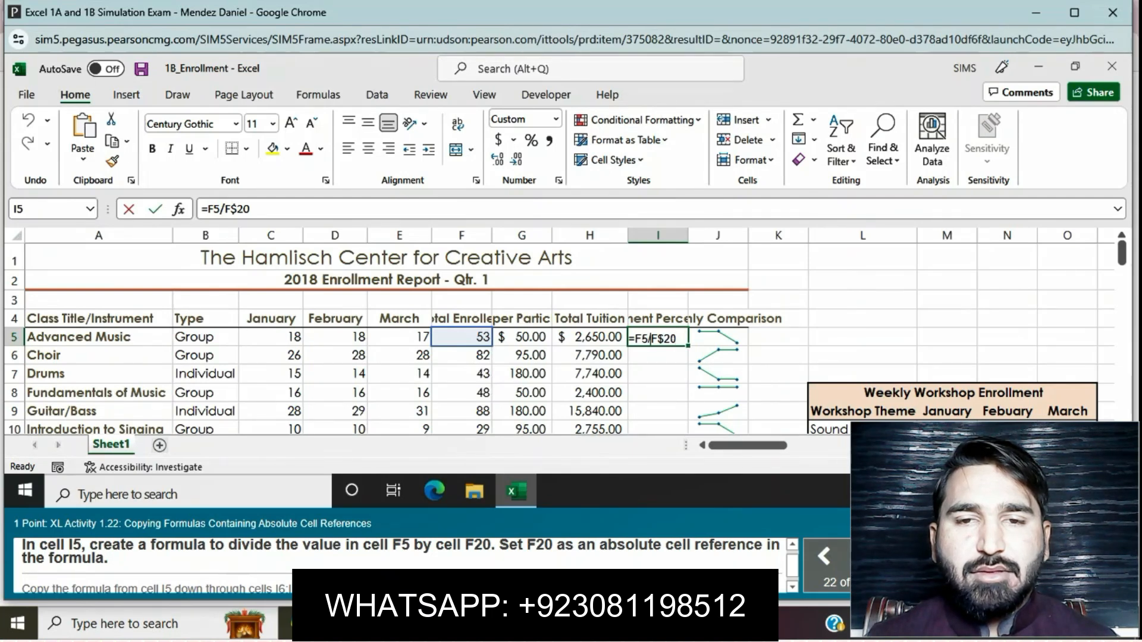
pyautogui.press('Return')
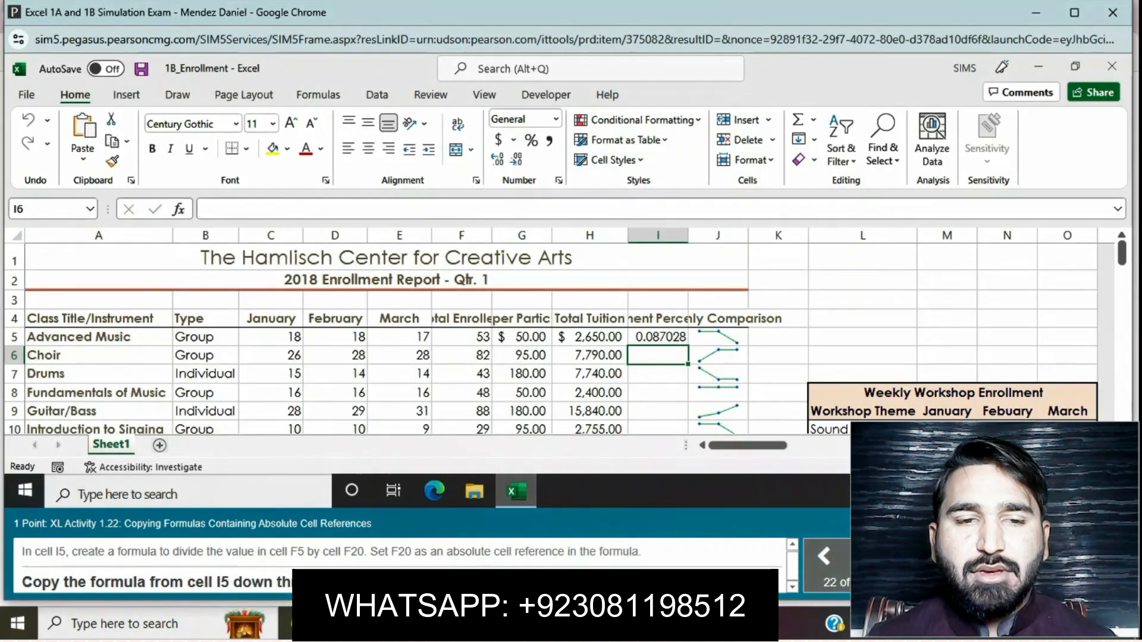
pyautogui.click(658, 337)
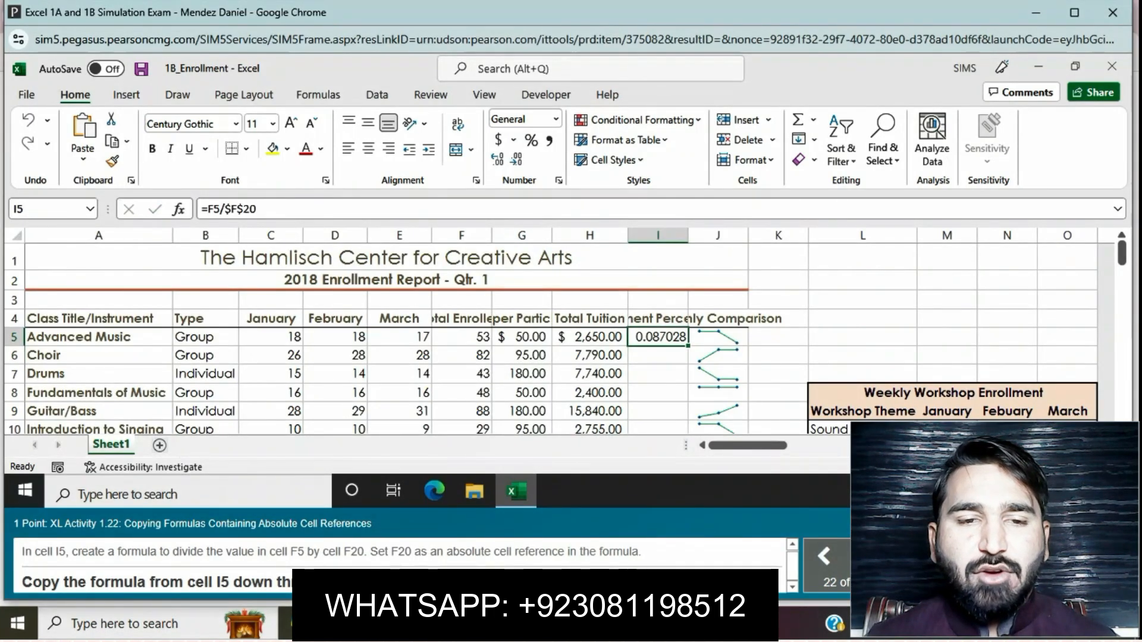
pyautogui.moveTo(688, 346); pyautogui.dragTo(659, 364)
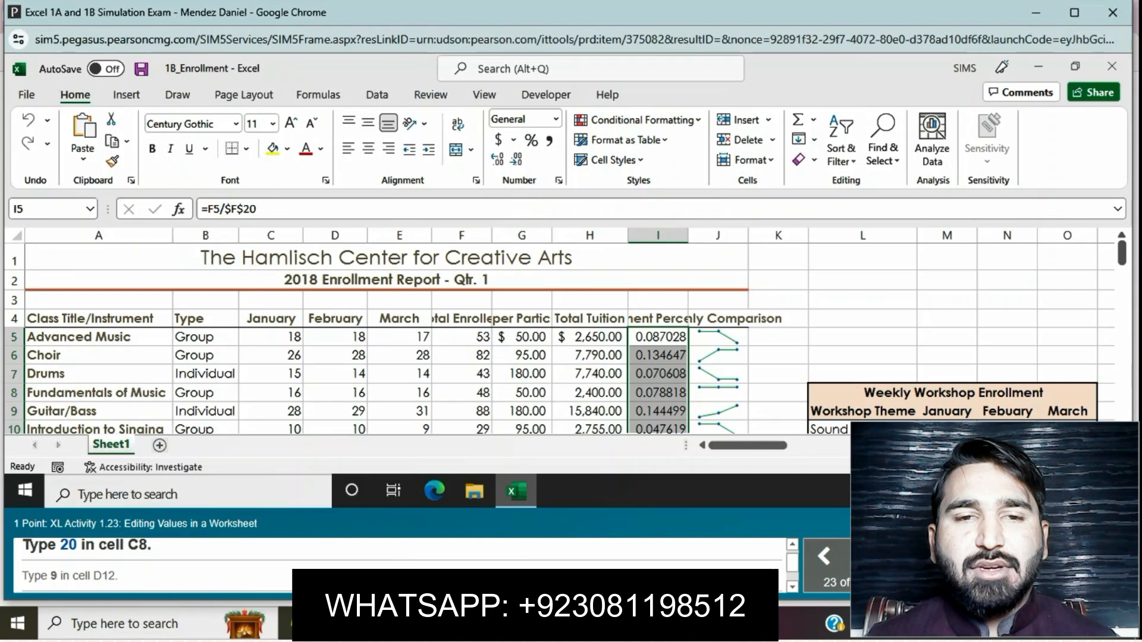
# Change the January enrollment for Fundamentals of Music in cell C8 to 20.
pyautogui.click(271, 392)
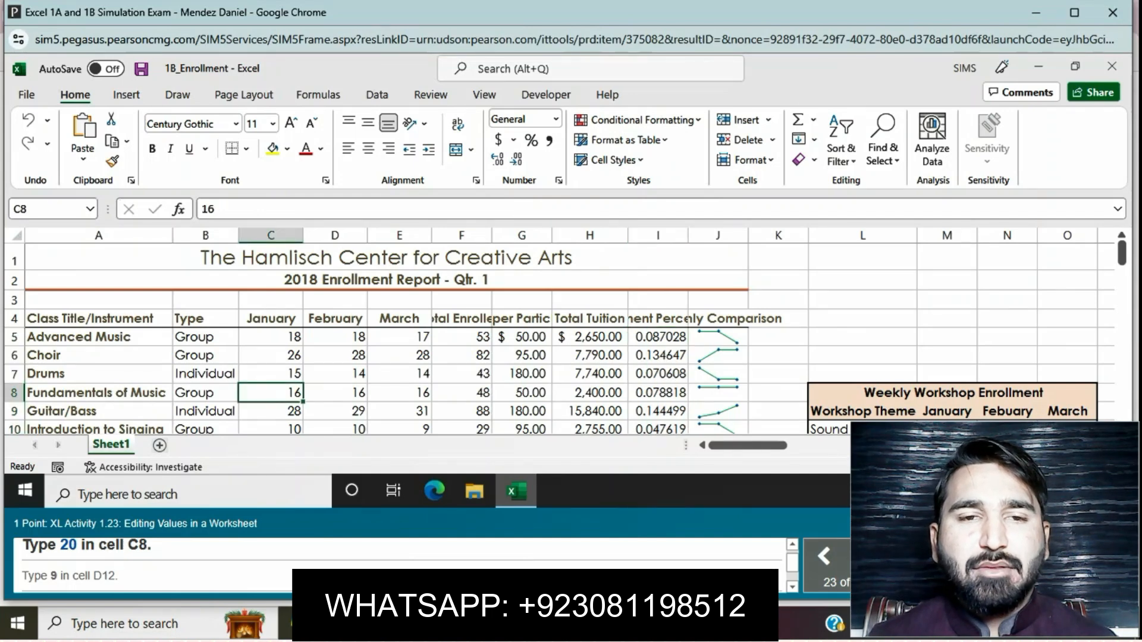
pyautogui.write('20')
pyautogui.press('Return')
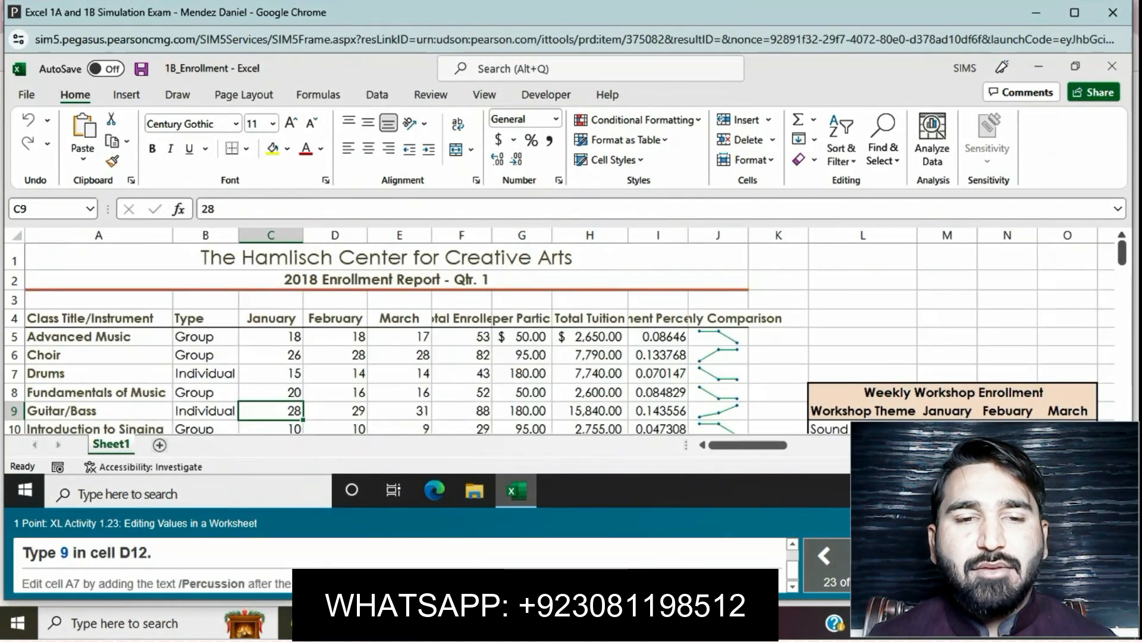
# Change the February enrollment for Percussion Ensemble in cell D12 to 9.
pyautogui.click(335, 428)
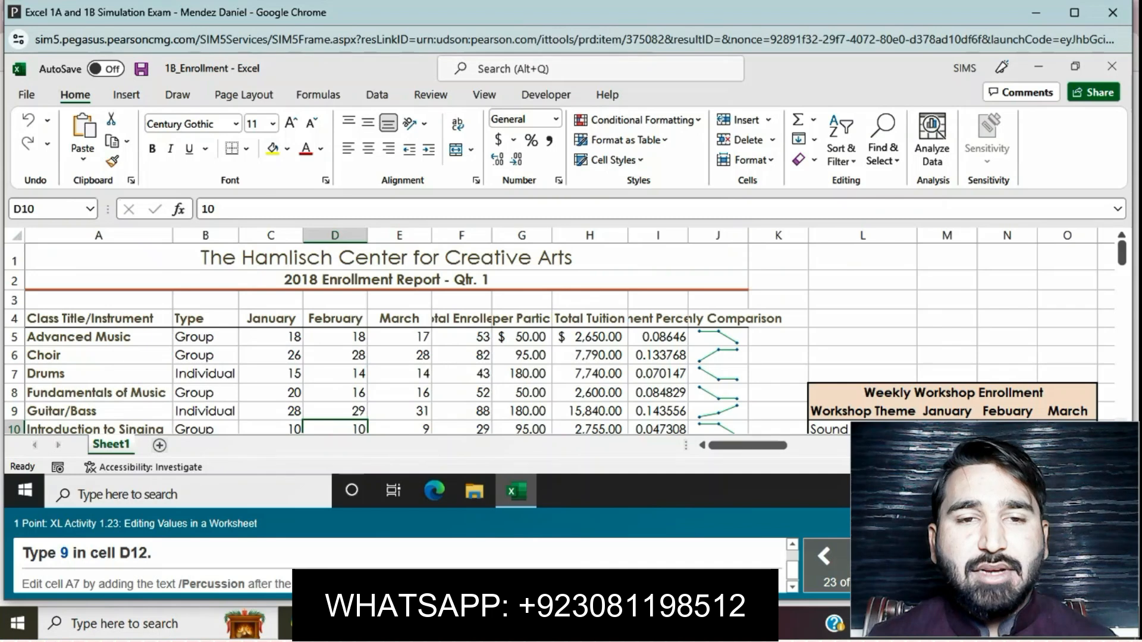
pyautogui.scroll(-2, 559, 339)
pyautogui.click(335, 382)
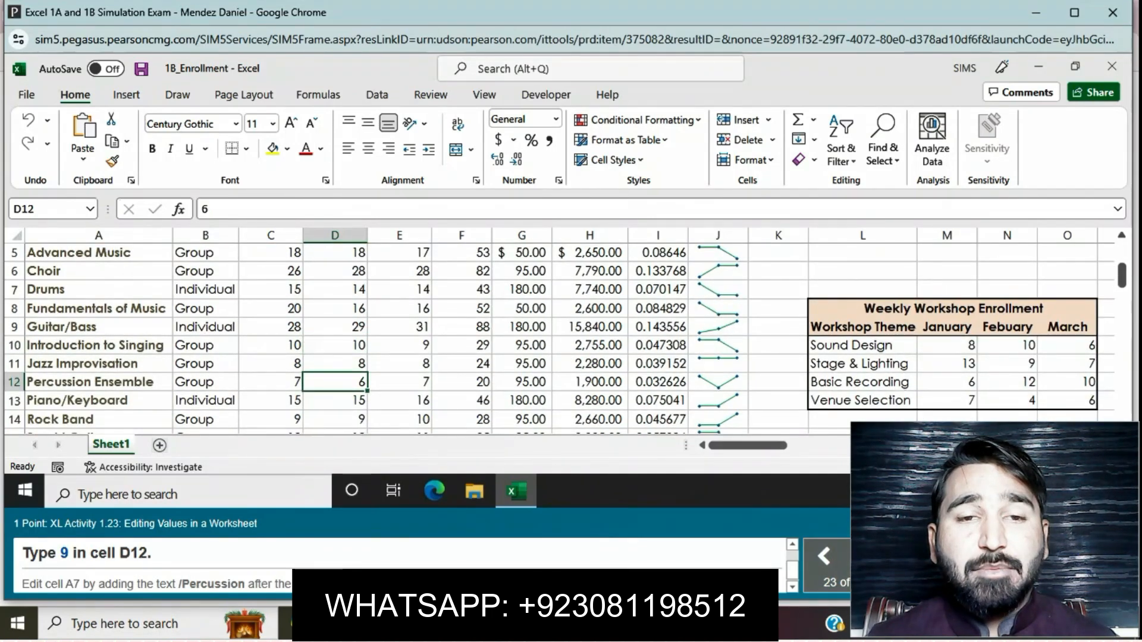
pyautogui.click(253, 208)
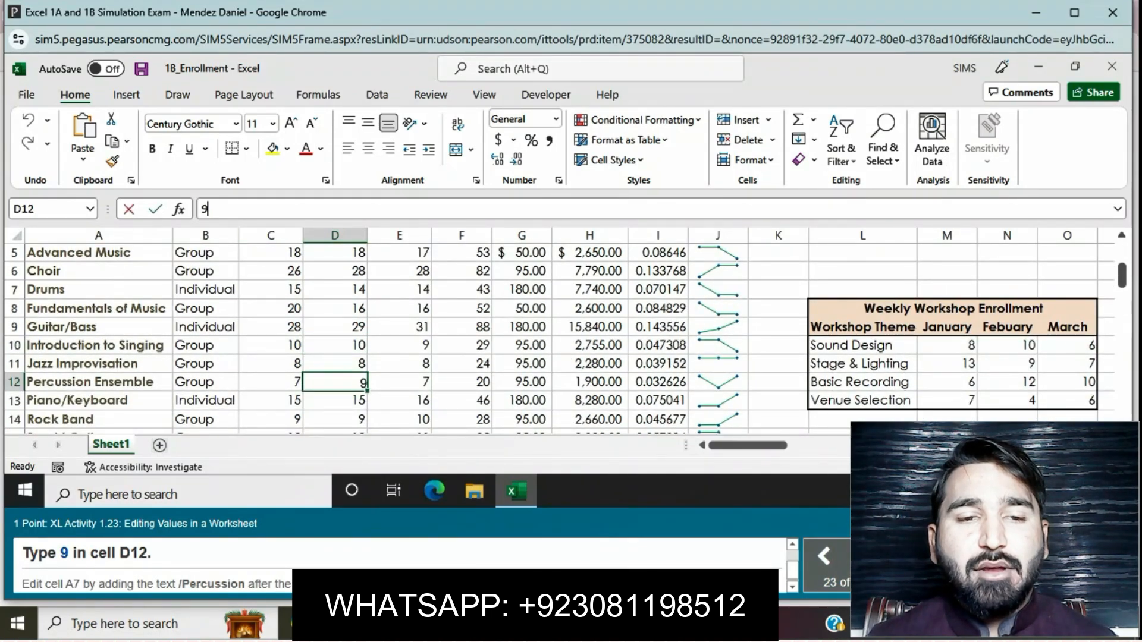
pyautogui.write('9')
pyautogui.press('Return')
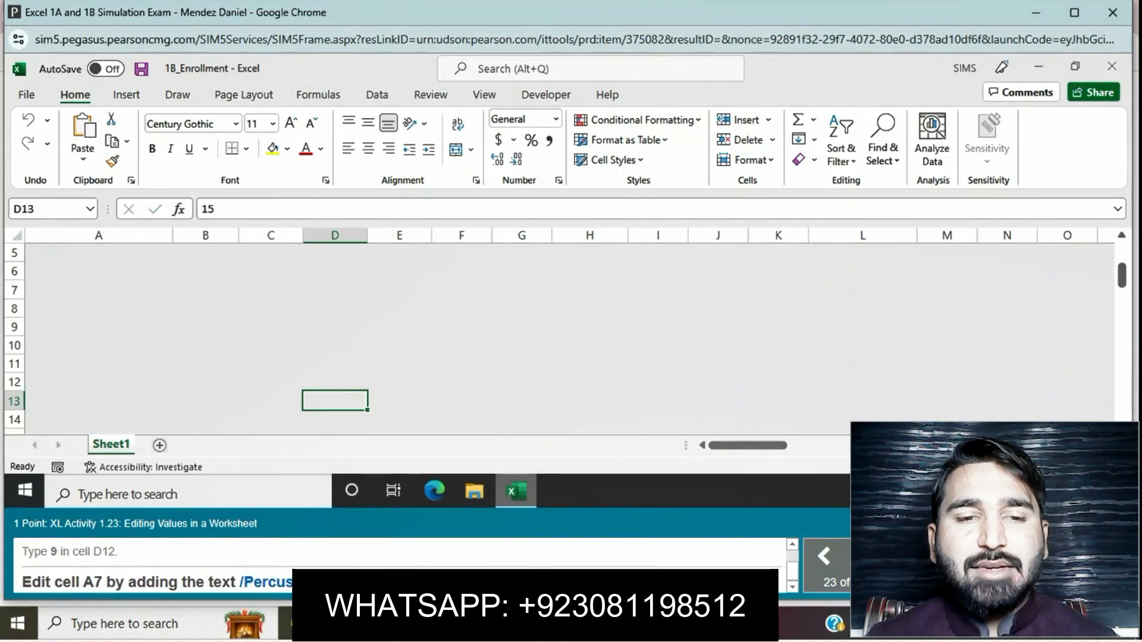
# Add /Percussion after the existing text in cell A7 so it reads Drums/Percussion.
pyautogui.click(98, 290)
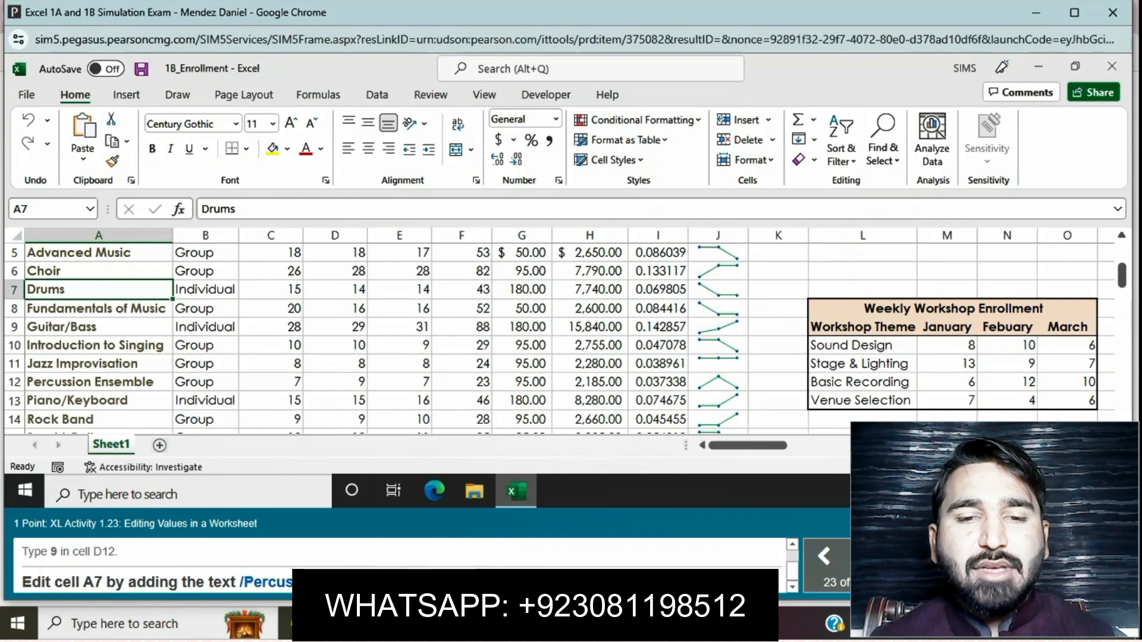
pyautogui.click(238, 210)
pyautogui.write('/')
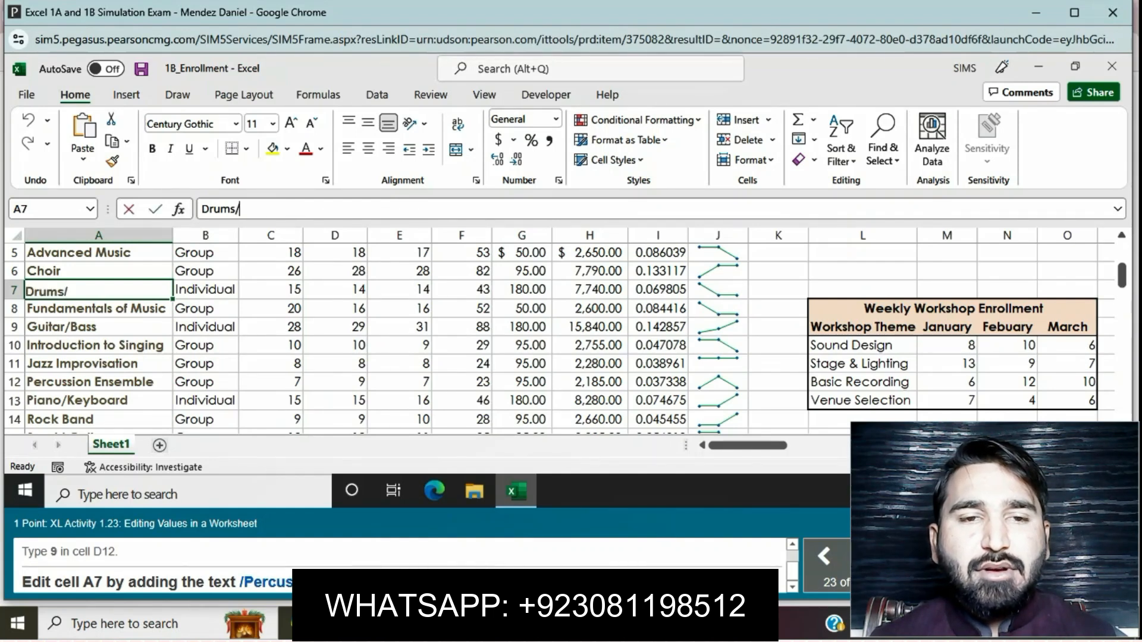
pyautogui.write('Pe')
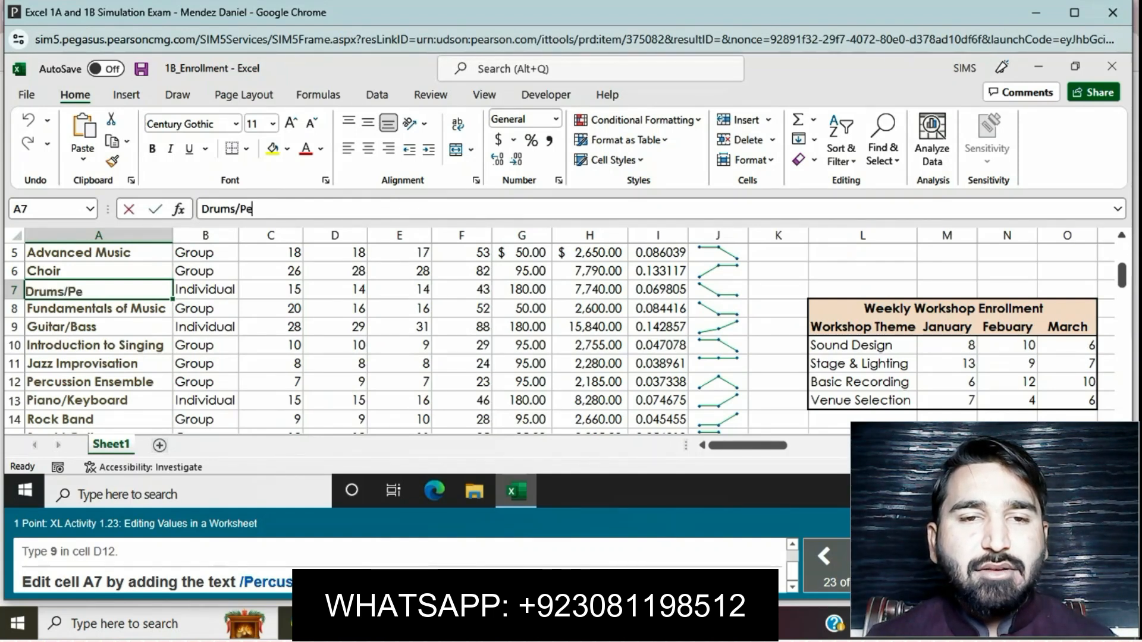
pyautogui.write('rcussio')
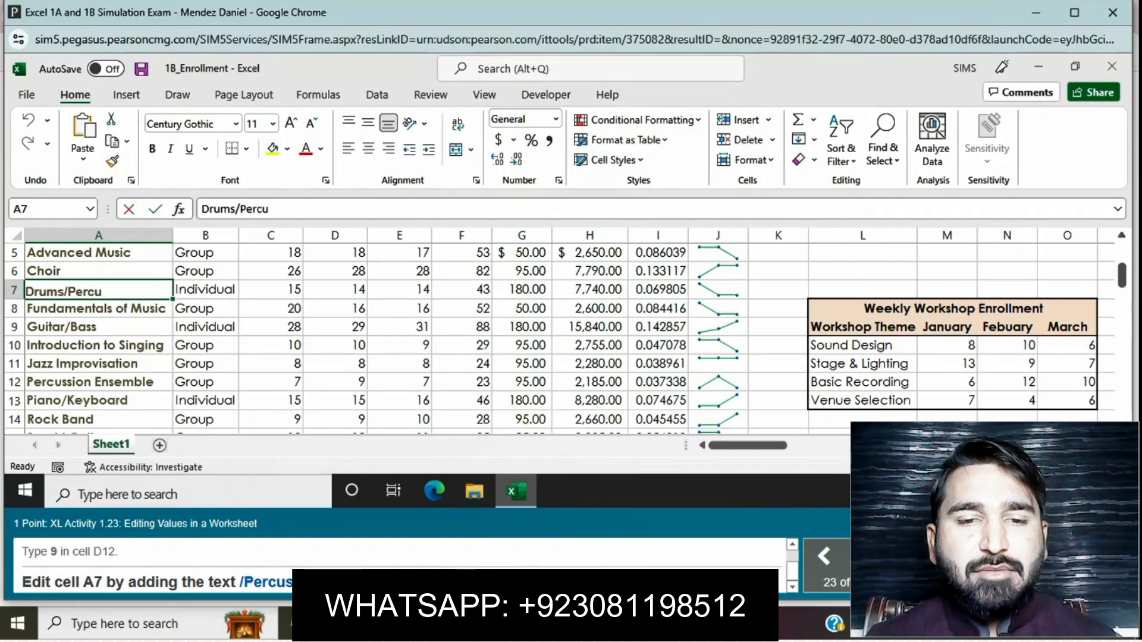
pyautogui.write('n')
pyautogui.press('Return')
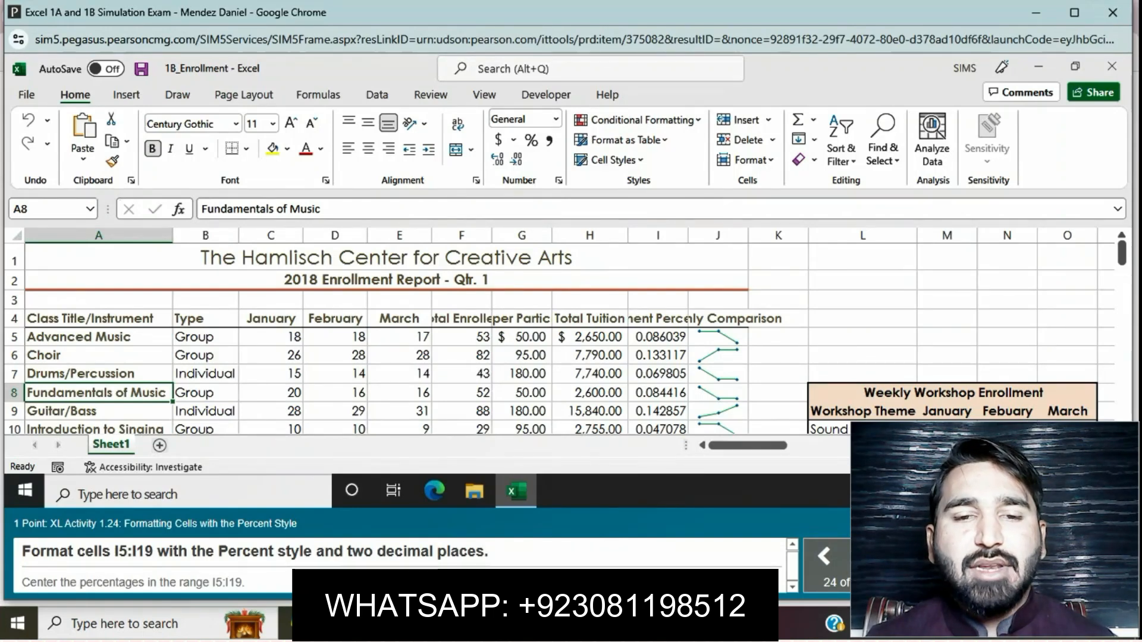
# Format the range I5:I19 with the Percent style and two decimal places, and center the percentages.
pyautogui.click(658, 337)
pyautogui.hotkey('shift', 'Down')
pyautogui.hotkey('shift', 'Down')
pyautogui.hotkey('shift', 'Down')
pyautogui.hotkey('shift', 'Down')
pyautogui.hotkey('shift', 'Down')
pyautogui.hotkey('shift', 'Down')
pyautogui.hotkey('shift', 'Down')
pyautogui.hotkey('shift', 'Down')
pyautogui.hotkey('shift', 'Down')
pyautogui.hotkey('shift', 'Down')
pyautogui.hotkey('shift', 'Down')
pyautogui.hotkey('shift', 'Down')
pyautogui.hotkey('shift', 'Down')
pyautogui.hotkey('shift', 'Down')
pyautogui.hotkey('shift', 'Down')
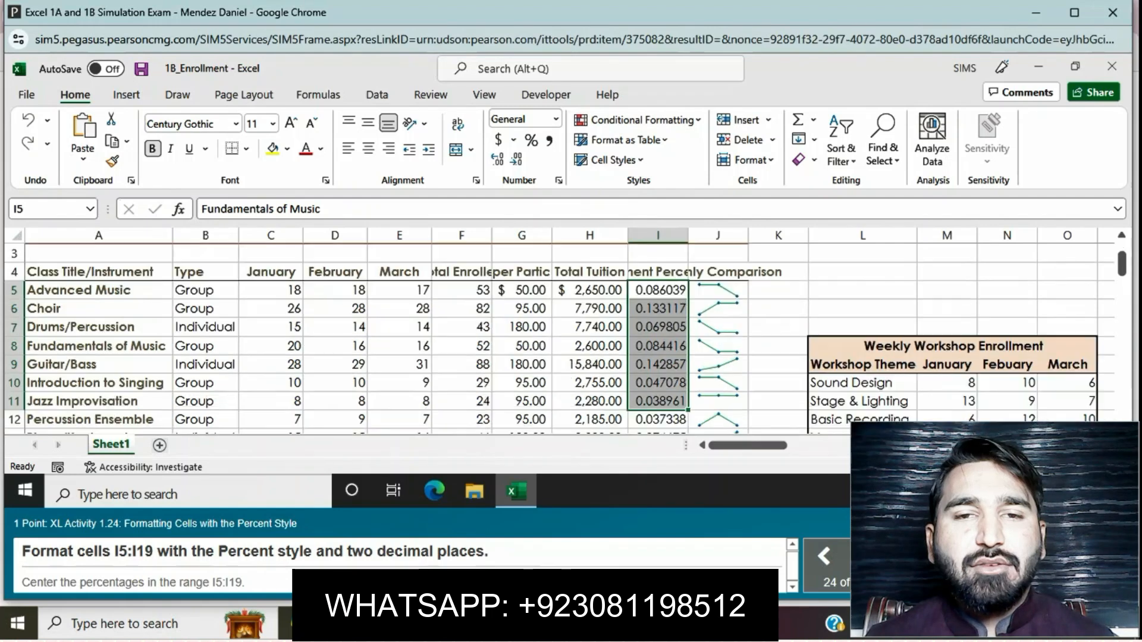
pyautogui.hotkey('shift', 'Down')
pyautogui.hotkey('shift', 'Down')
pyautogui.hotkey('shift', 'Down')
pyautogui.hotkey('shift', 'Down')
pyautogui.hotkey('shift', 'Up')
pyautogui.hotkey('shift', 'Up')
pyautogui.hotkey('shift', 'Up')
pyautogui.hotkey('shift', 'Up')
pyautogui.hotkey('shift', 'Up')
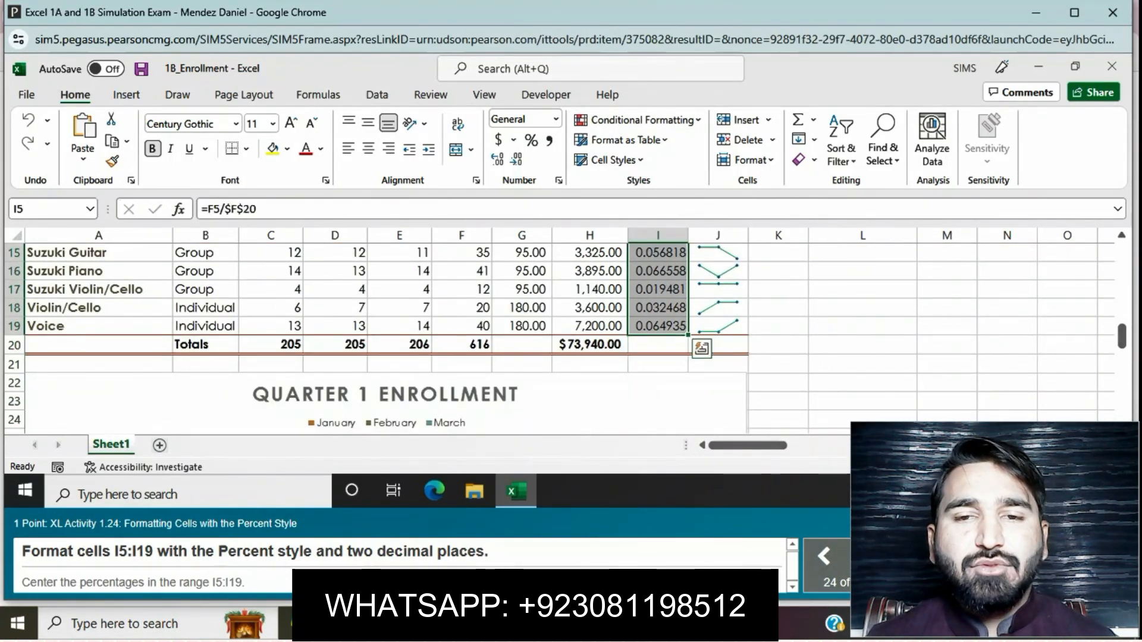
pyautogui.click(531, 140)
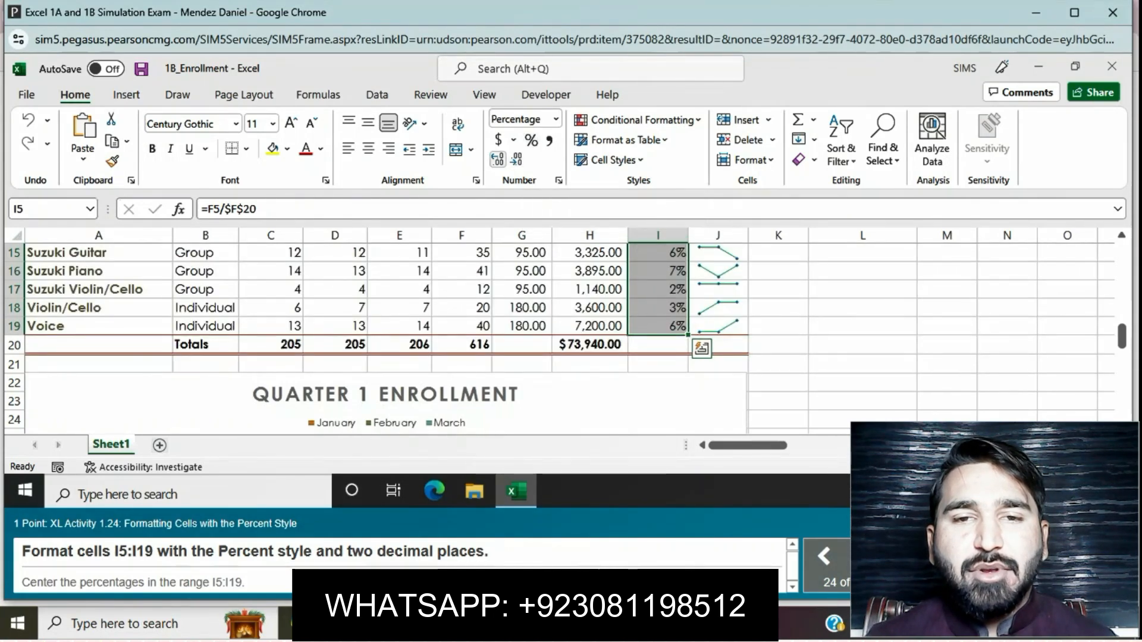
pyautogui.click(497, 159)
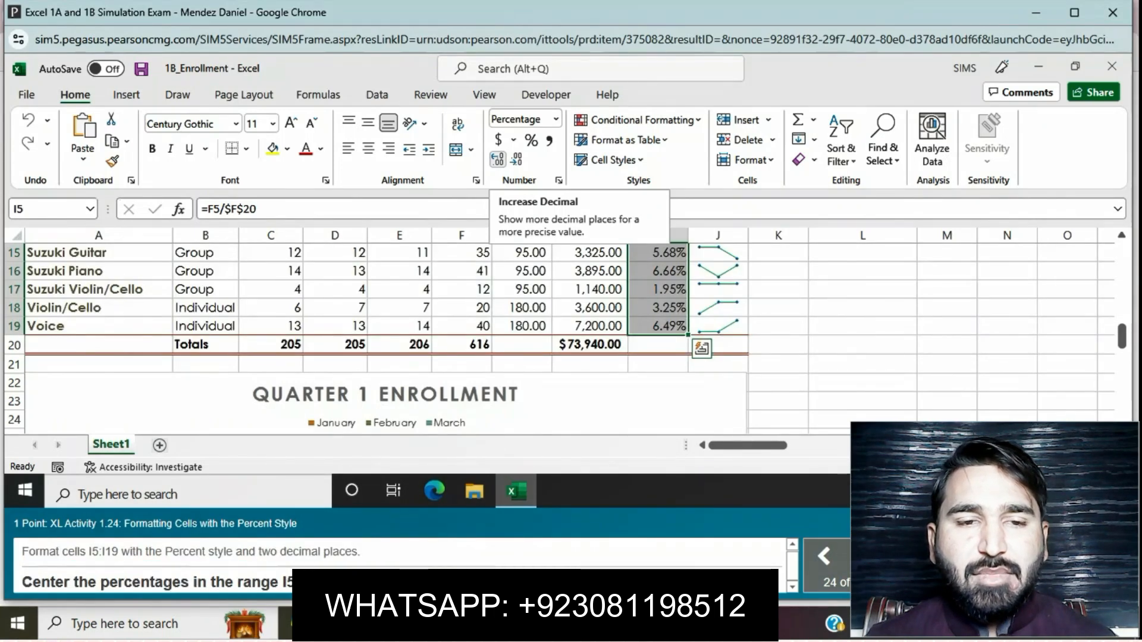
pyautogui.click(368, 148)
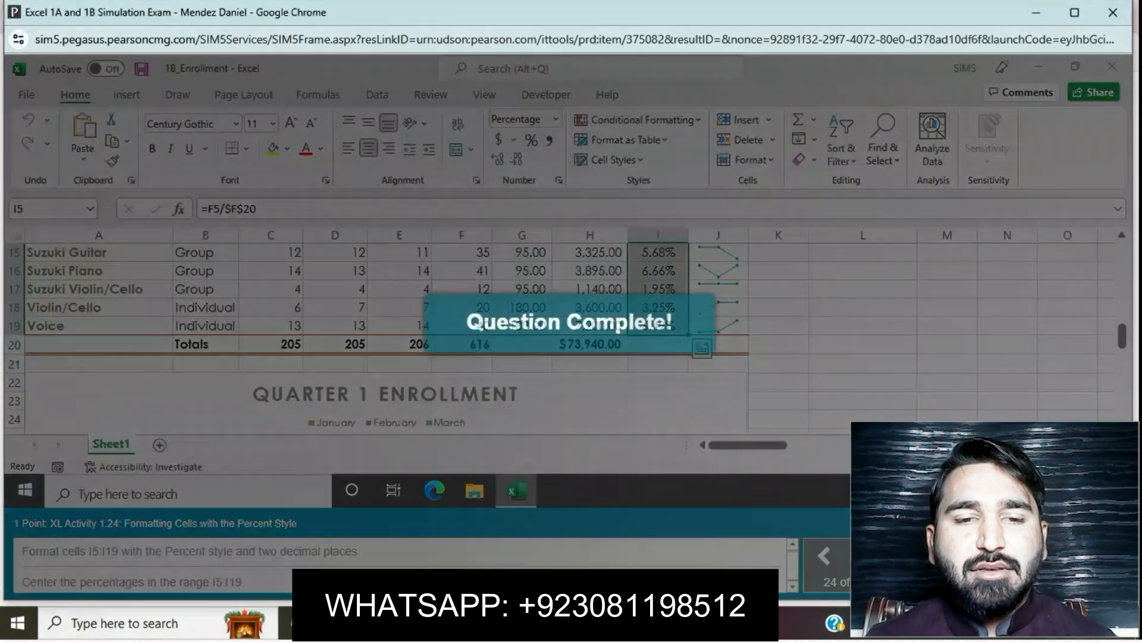